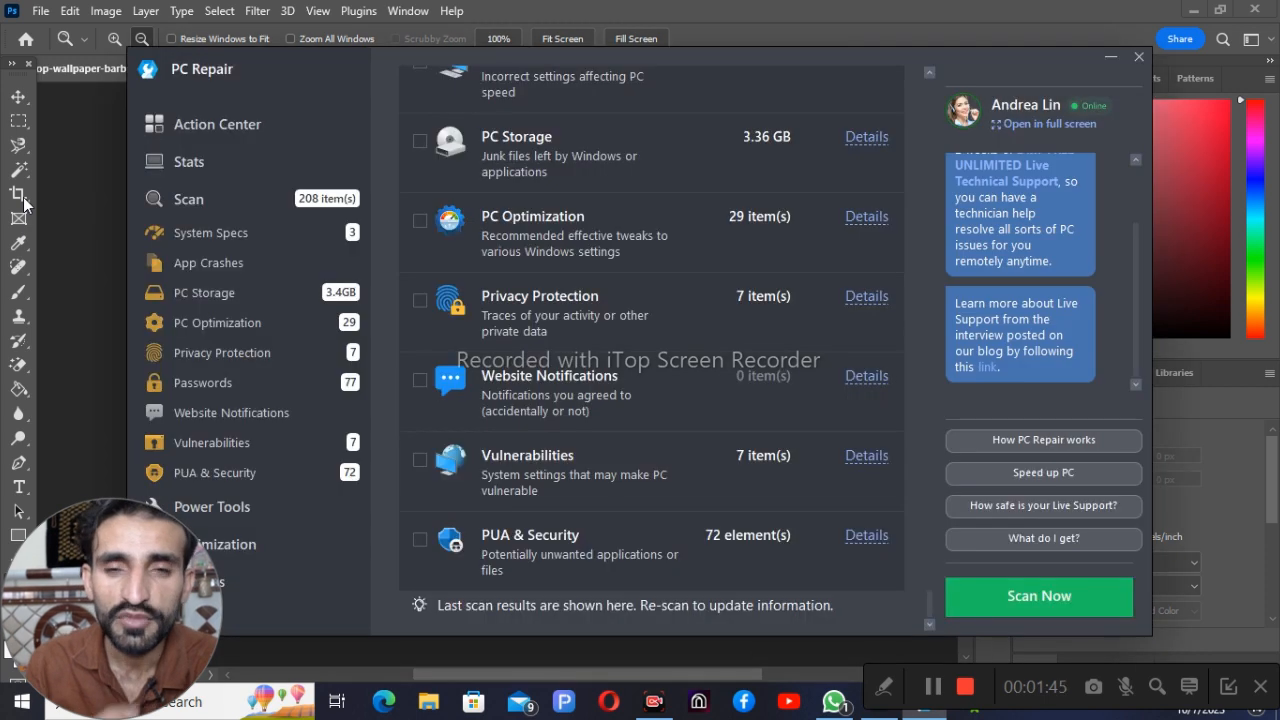
# Close the PC Repair window while leaving the program running in the background
pyautogui.click(1139, 57)
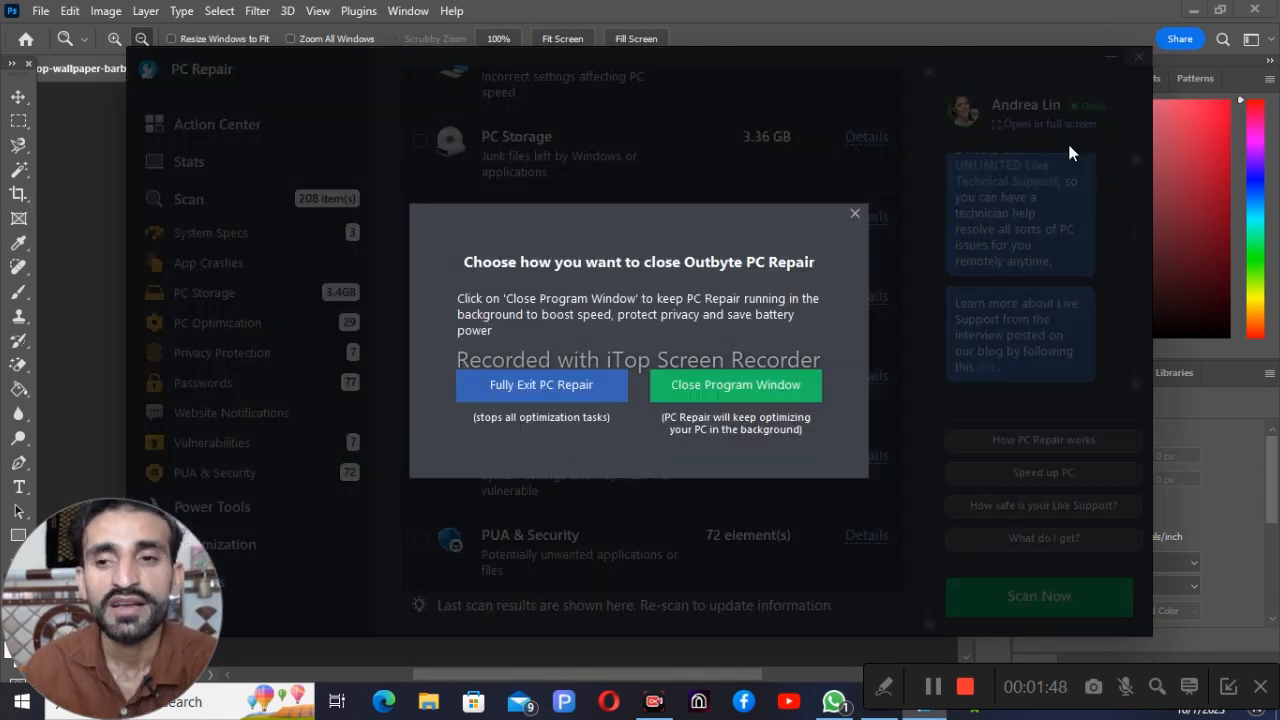
pyautogui.click(798, 386)
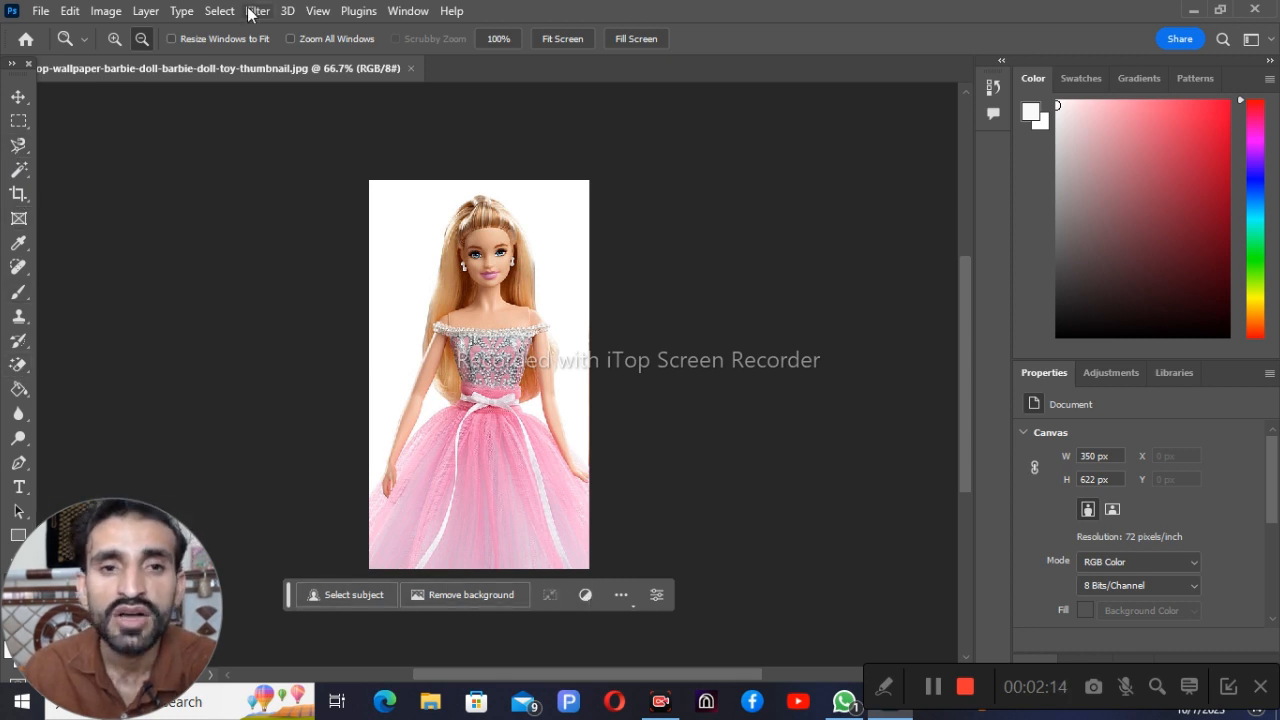
# Start a crop of the doll image with the 1 : 1 (Square) ratio and shift the picture down so the head falls inside the crop box
pyautogui.click(19, 195)
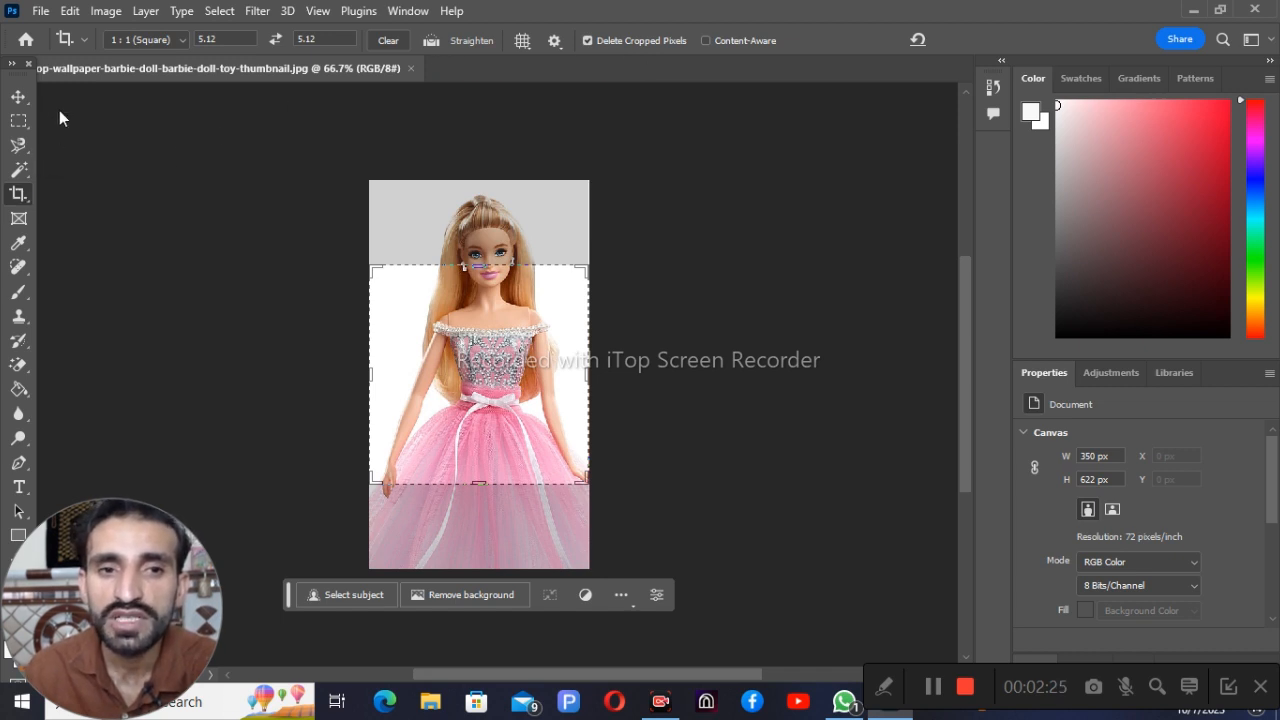
pyautogui.click(86, 42)
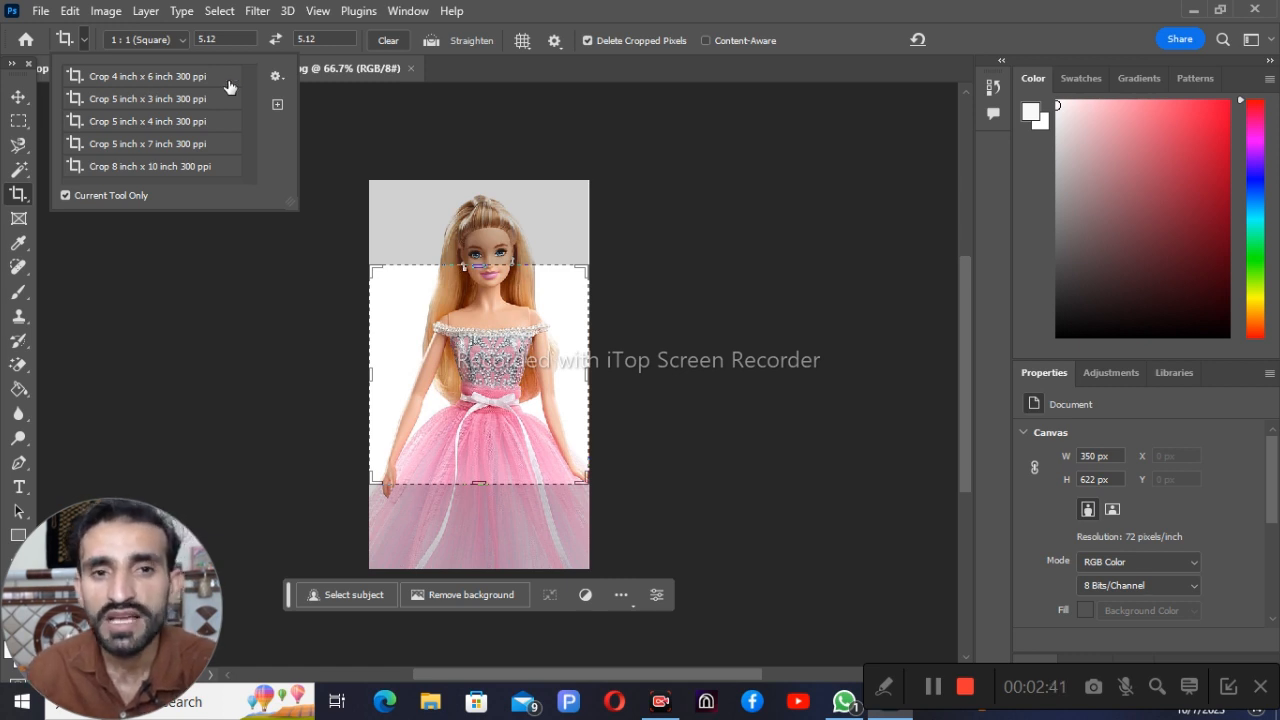
pyautogui.click(481, 346)
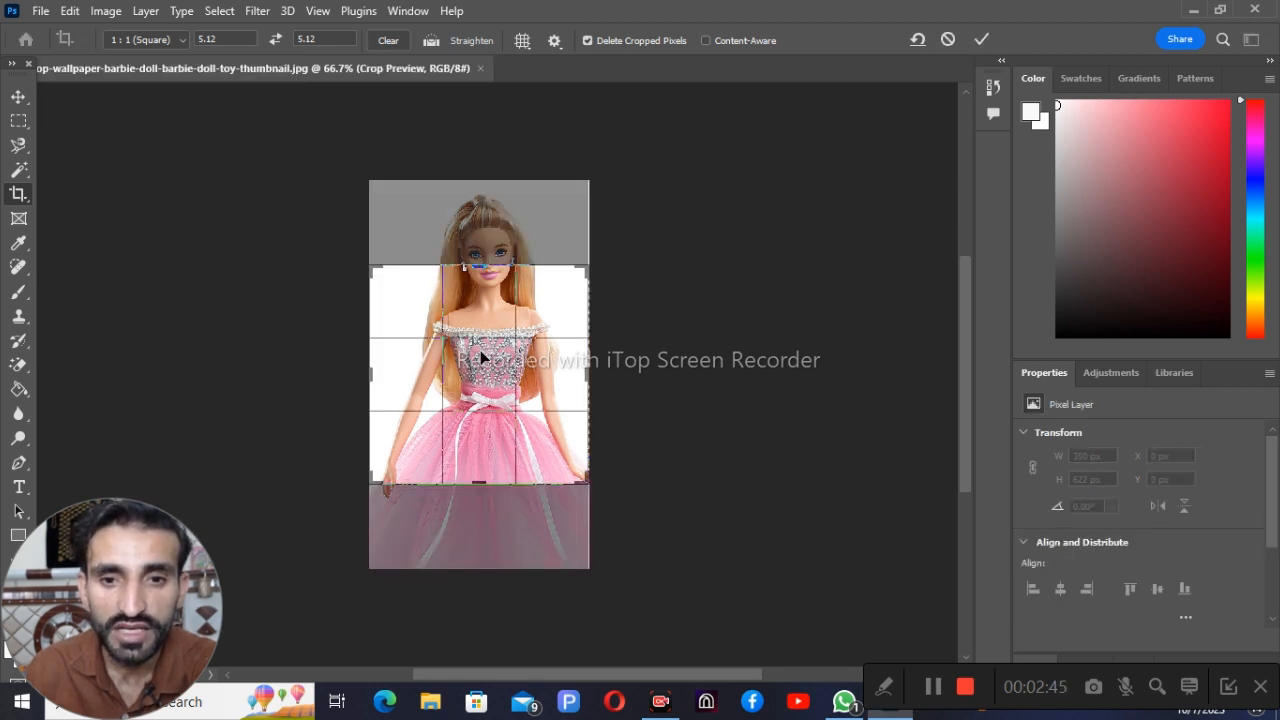
pyautogui.moveTo(480, 347); pyautogui.dragTo(485, 416)
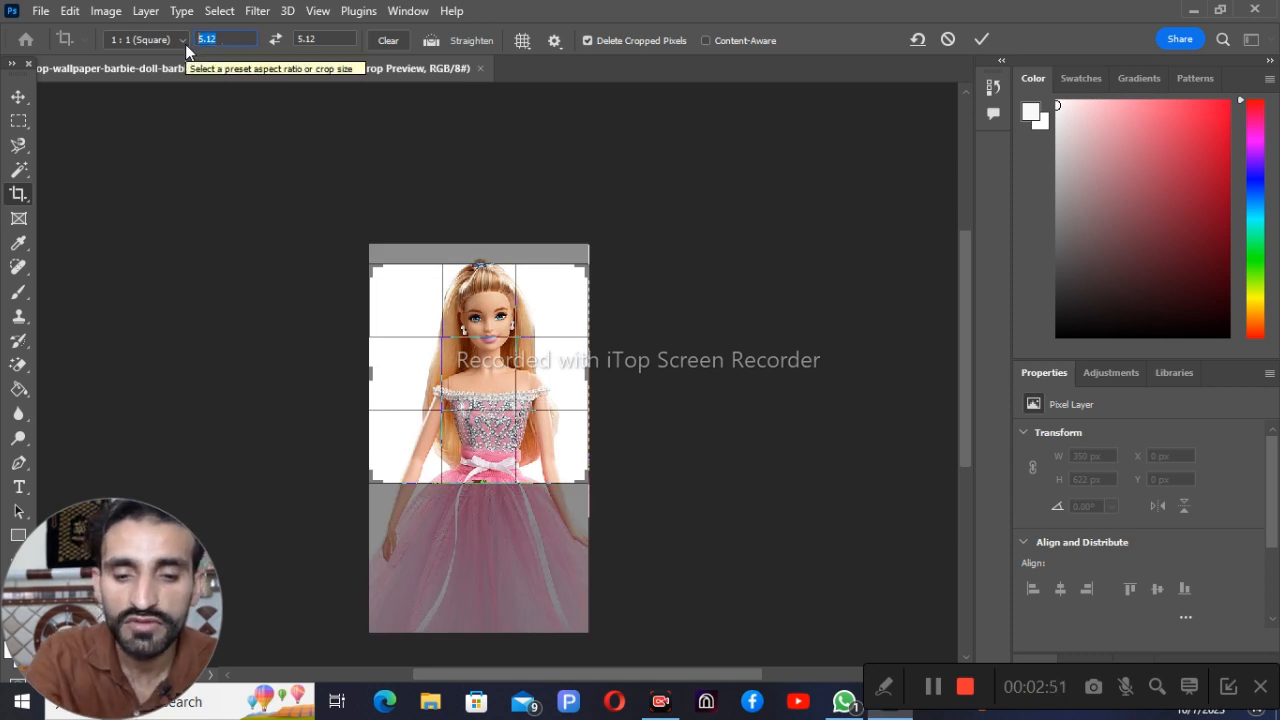
# Set the crop ratio to 4 by 6, reposition the doll slightly higher in the crop box, and apply the crop
pyautogui.write('4')
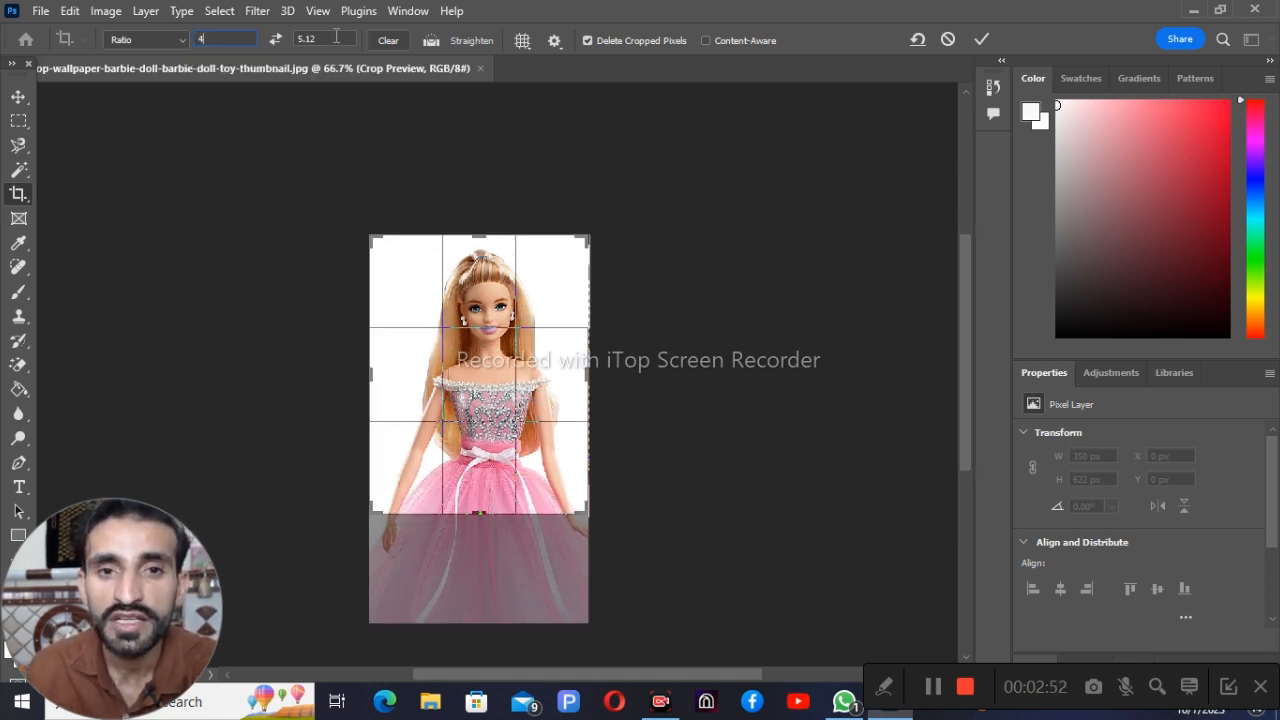
pyautogui.press('Tab')
pyautogui.write('6')
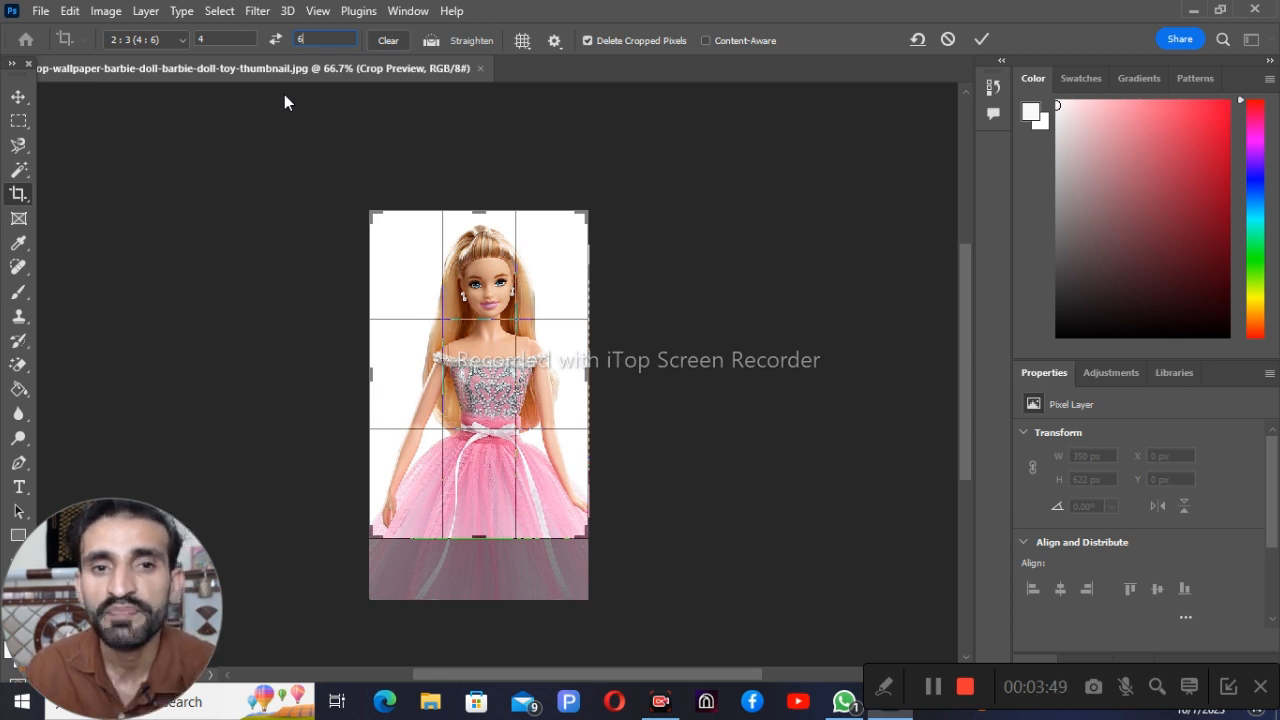
pyautogui.click(330, 45)
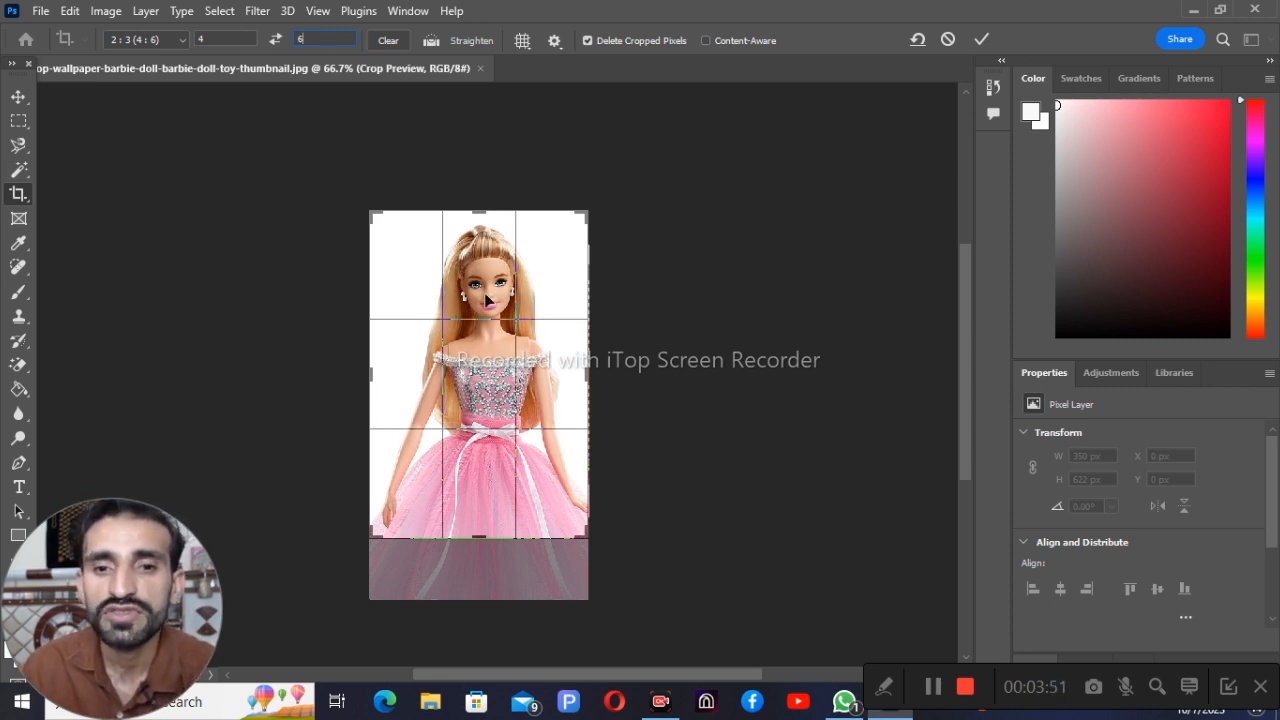
pyautogui.moveTo(485, 294); pyautogui.dragTo(488, 293)
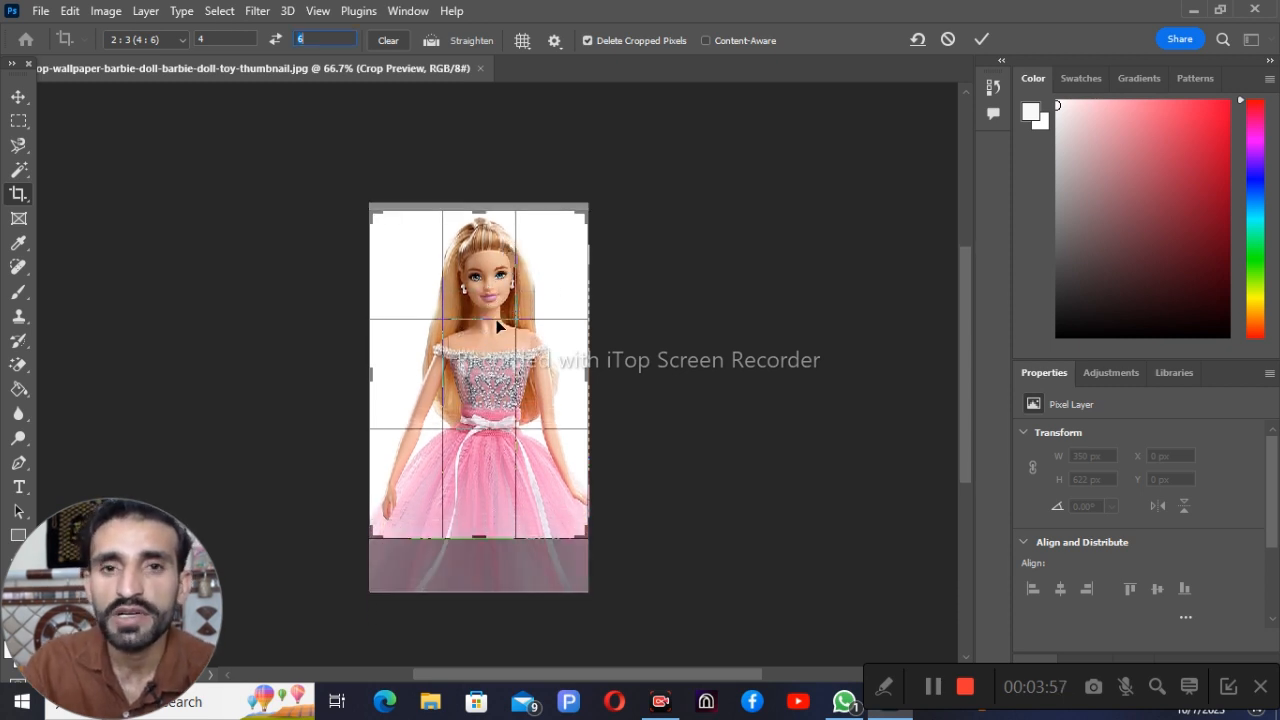
pyautogui.press('Return')
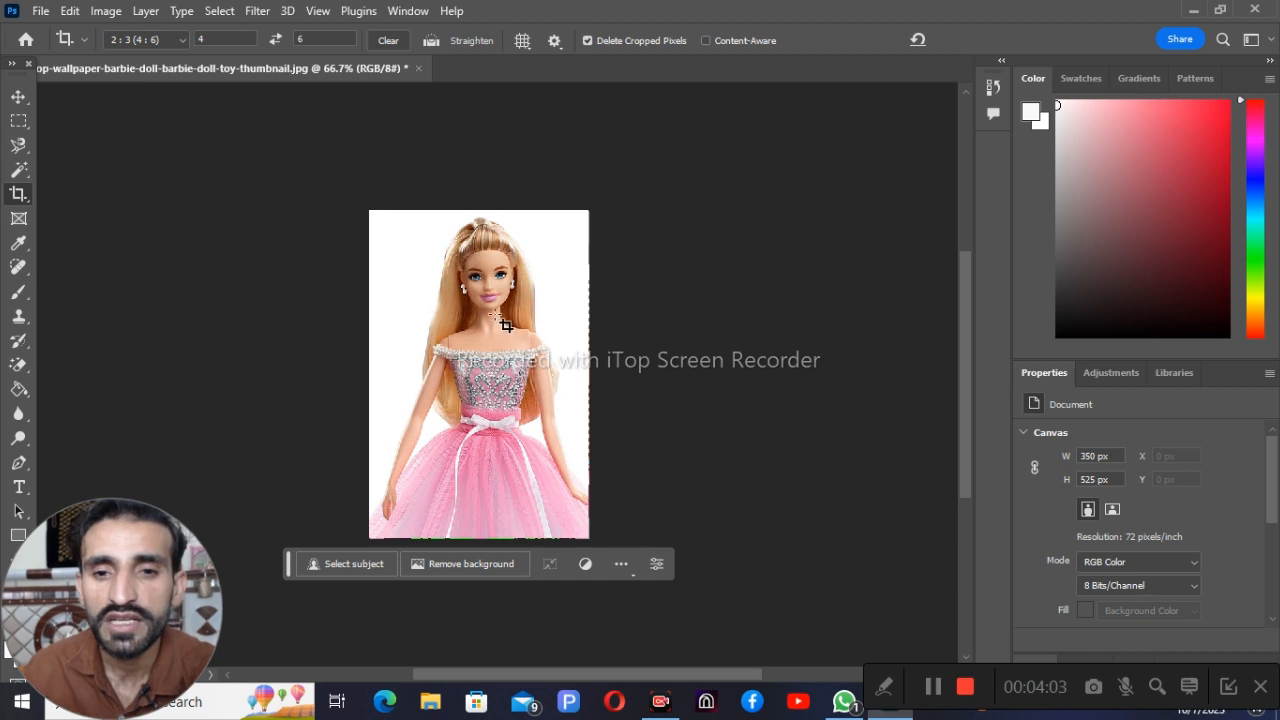
# Start another crop over the whole doll image at the 2 : 3 (4 : 6) ratio and apply it
pyautogui.rightClick(487, 304)
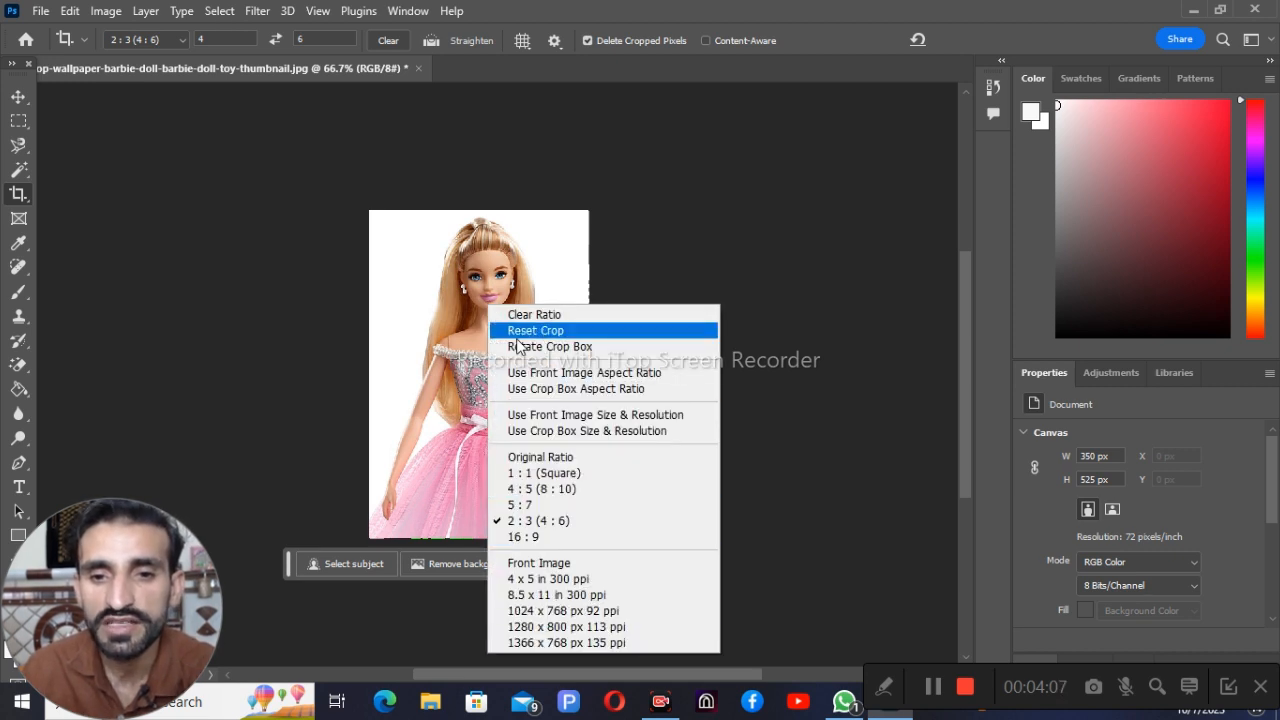
pyautogui.click(422, 385)
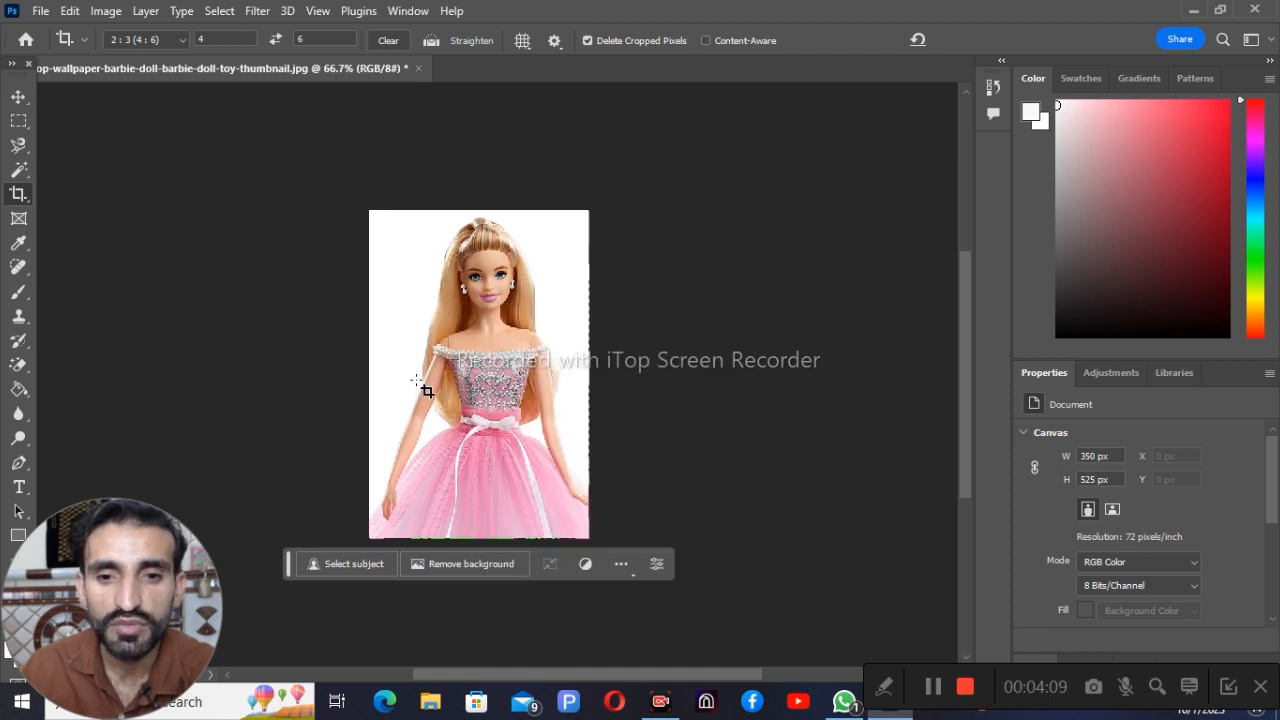
pyautogui.click(415, 231)
pyautogui.rightClick(450, 292)
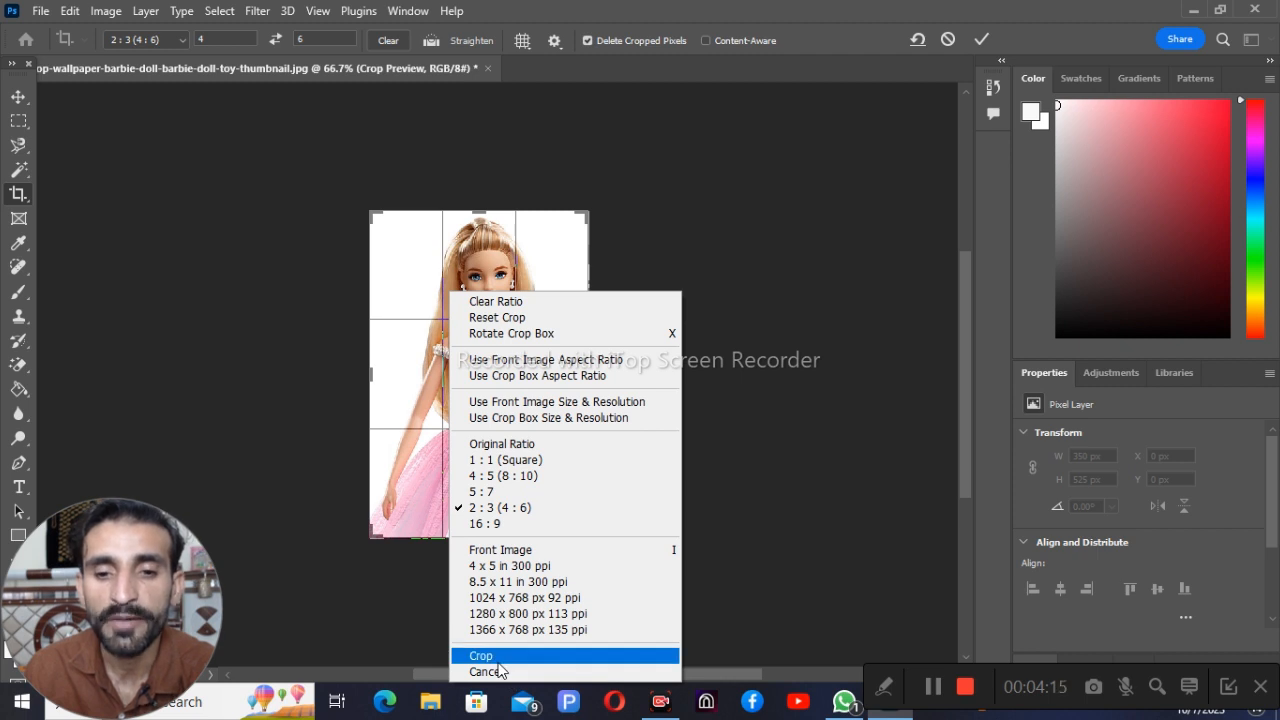
pyautogui.click(498, 656)
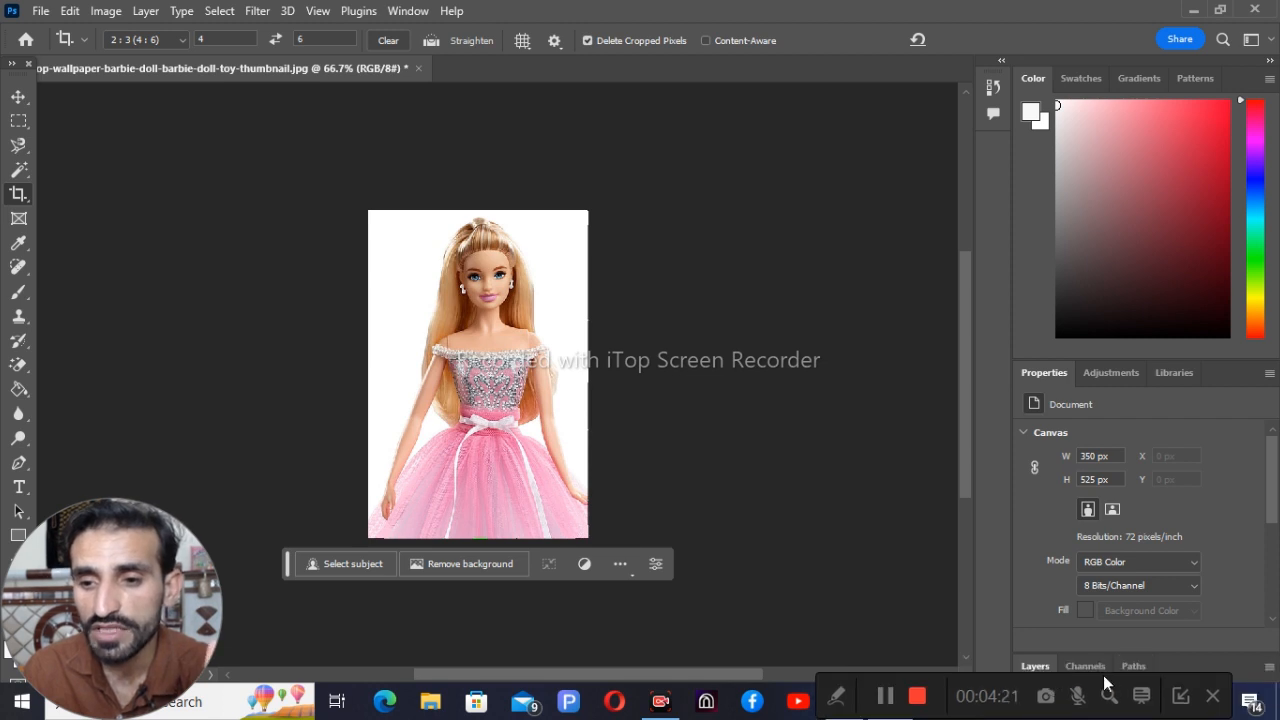
# Expand the Layers panel and dock it in the same group as the Properties panel
pyautogui.click(1180, 662)
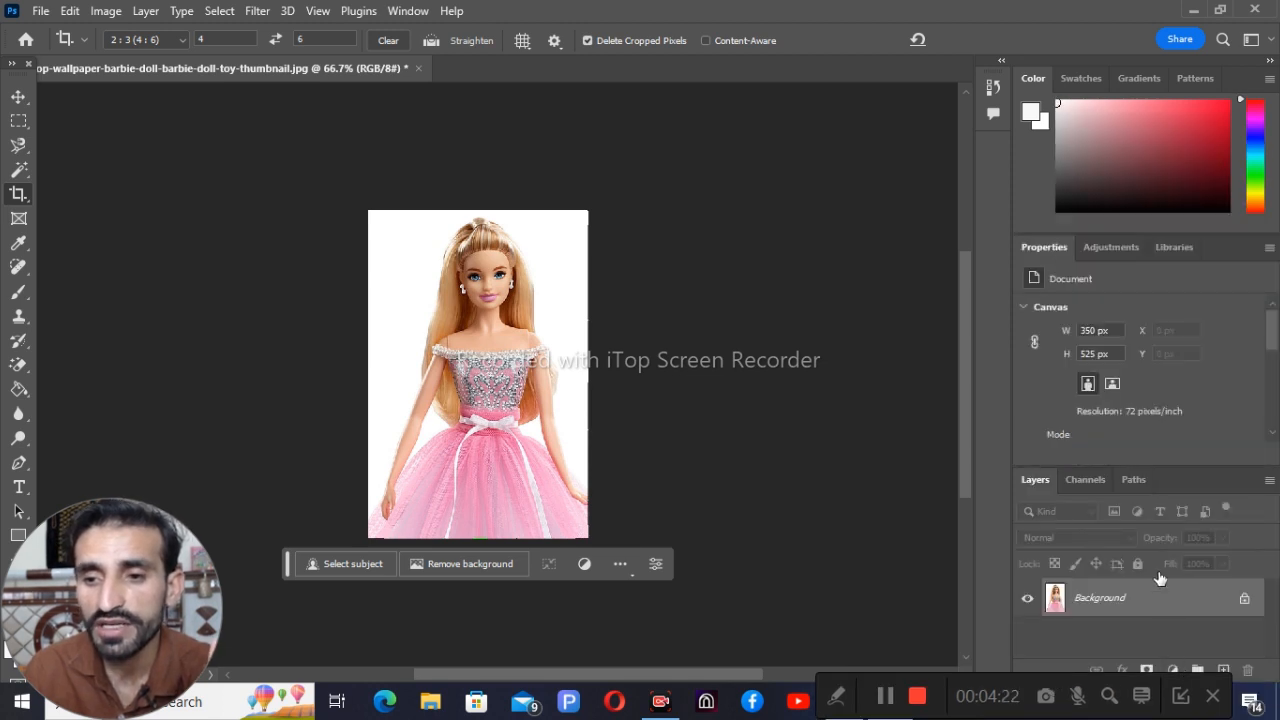
pyautogui.moveTo(1199, 482); pyautogui.dragTo(1183, 264)
pyautogui.moveTo(1180, 257); pyautogui.dragTo(1180, 257)
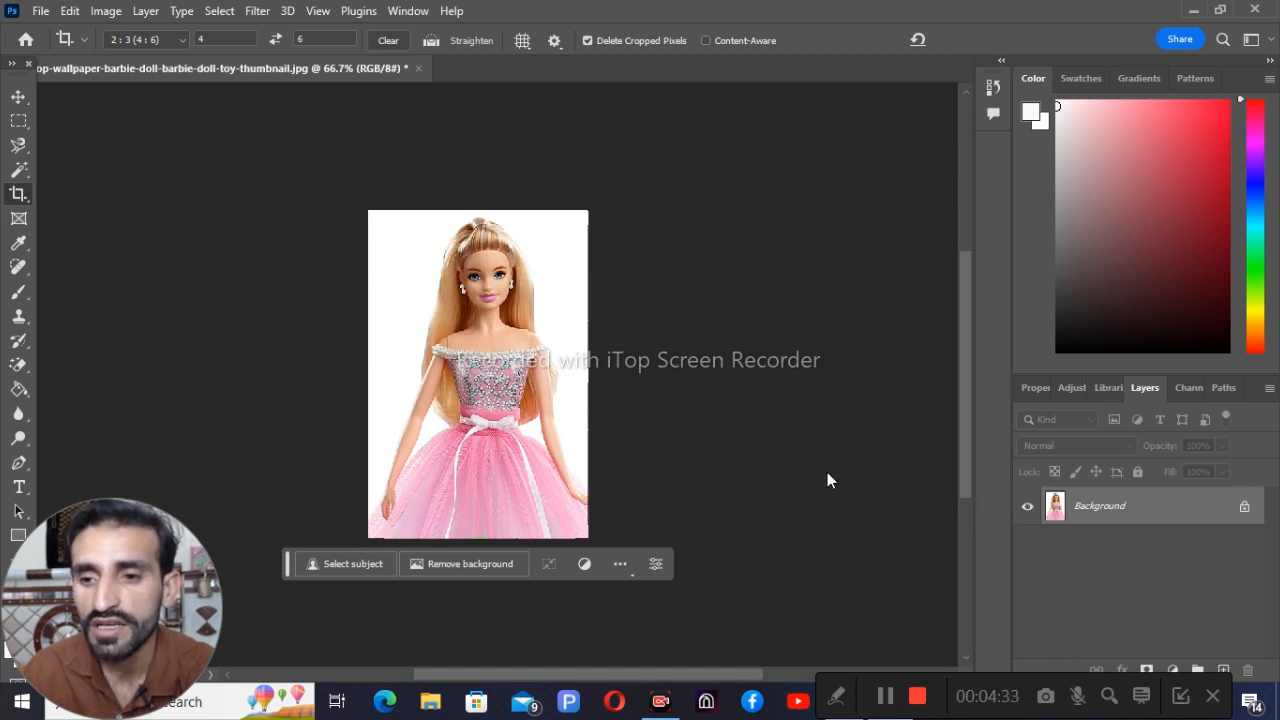
pyautogui.click(1269, 387)
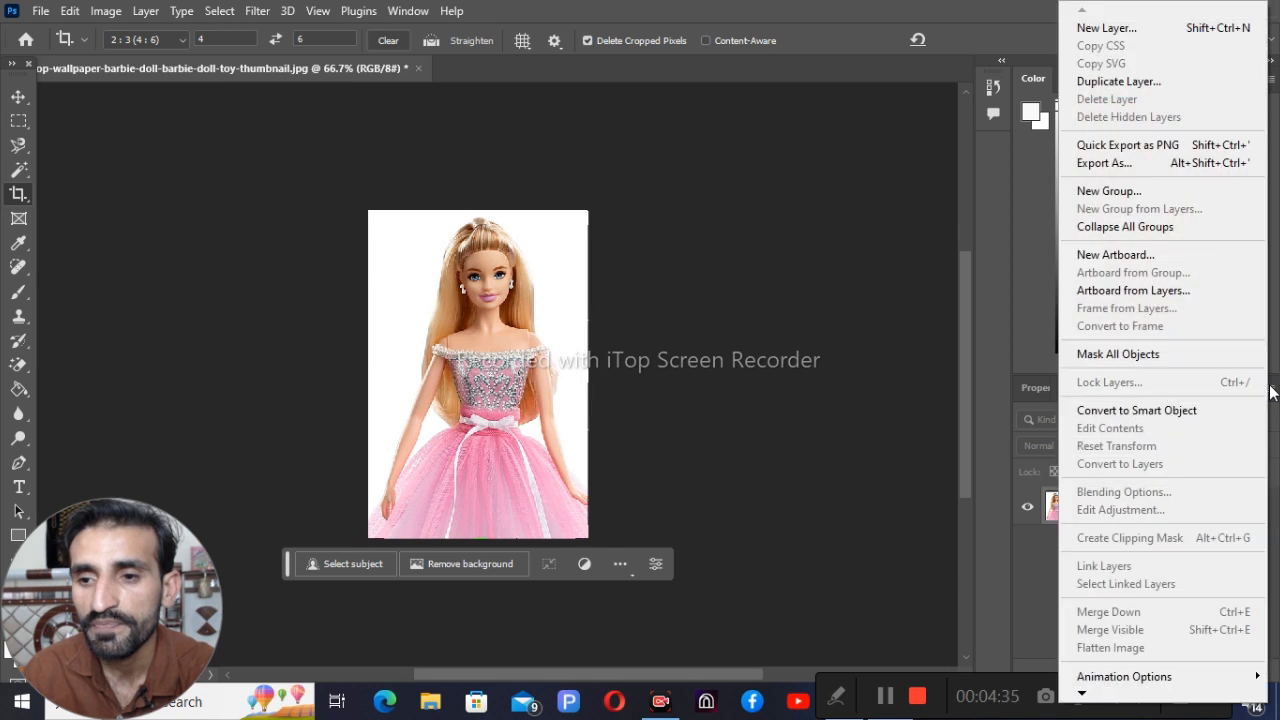
pyautogui.click(988, 395)
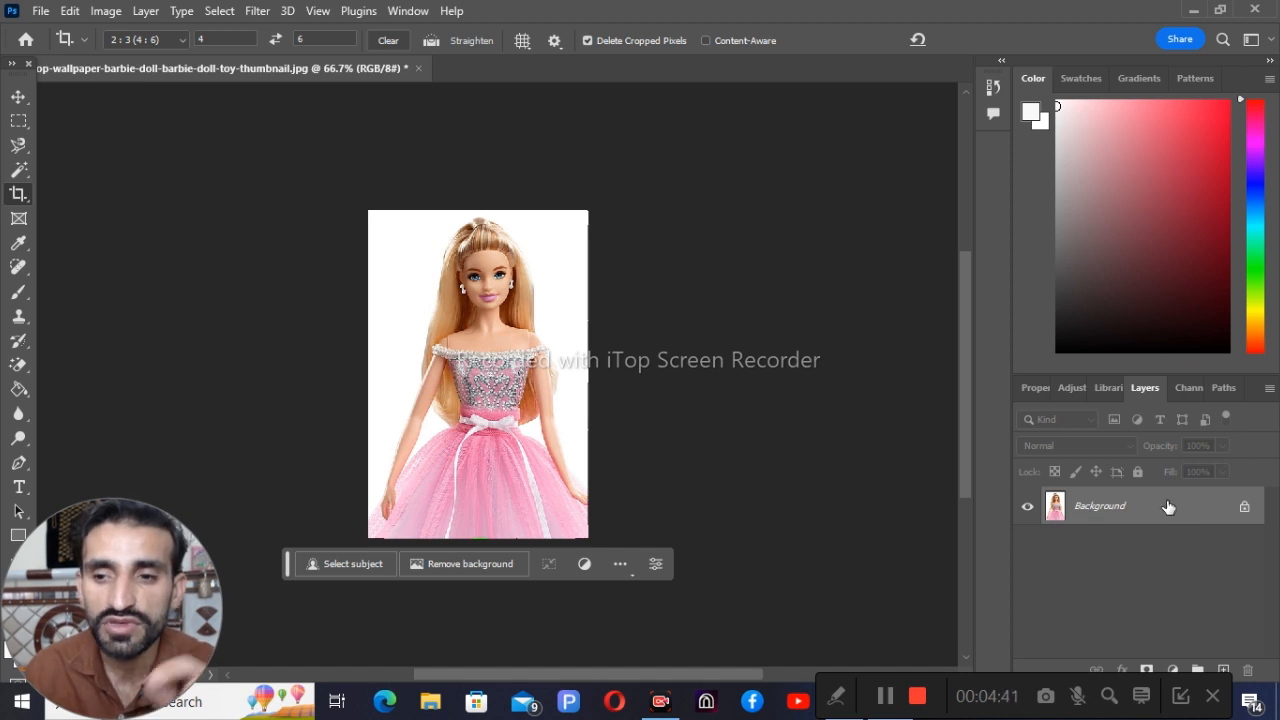
# Unlock the Background layer by converting it to a regular layer with the default name
pyautogui.hotkey('ctrl', 'a')
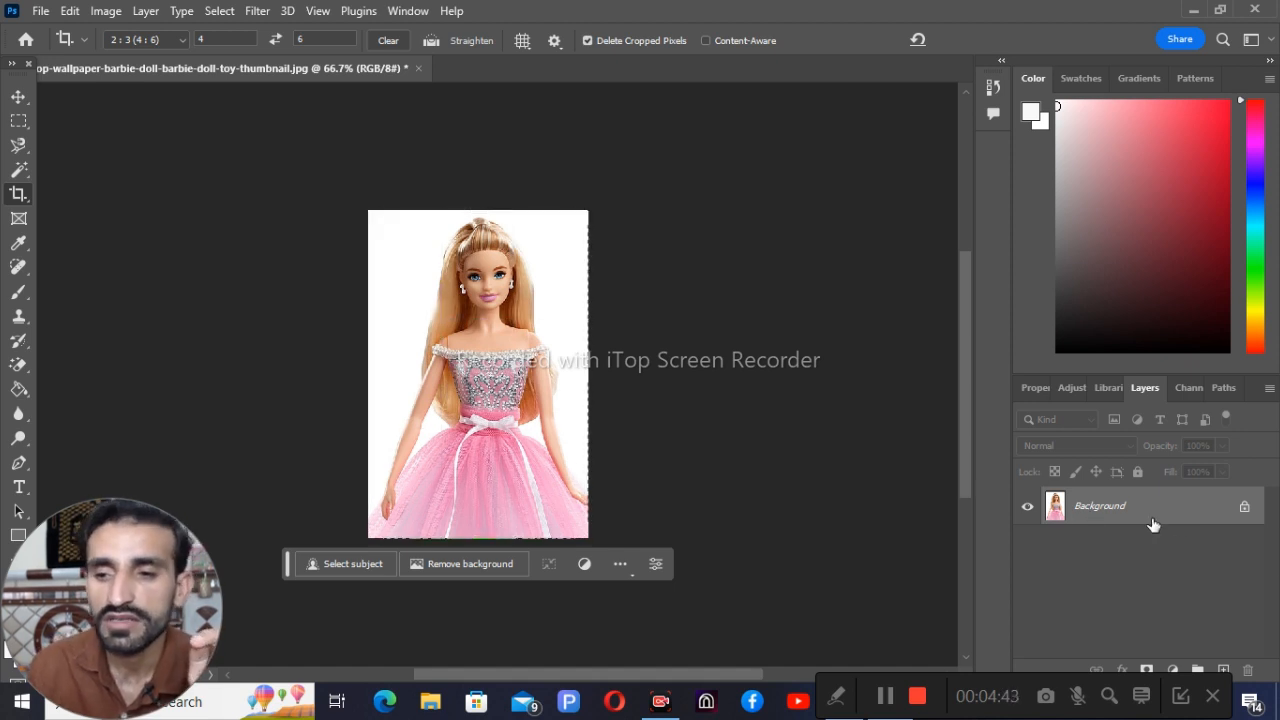
pyautogui.doubleClick(1153, 525)
pyautogui.press('Return')
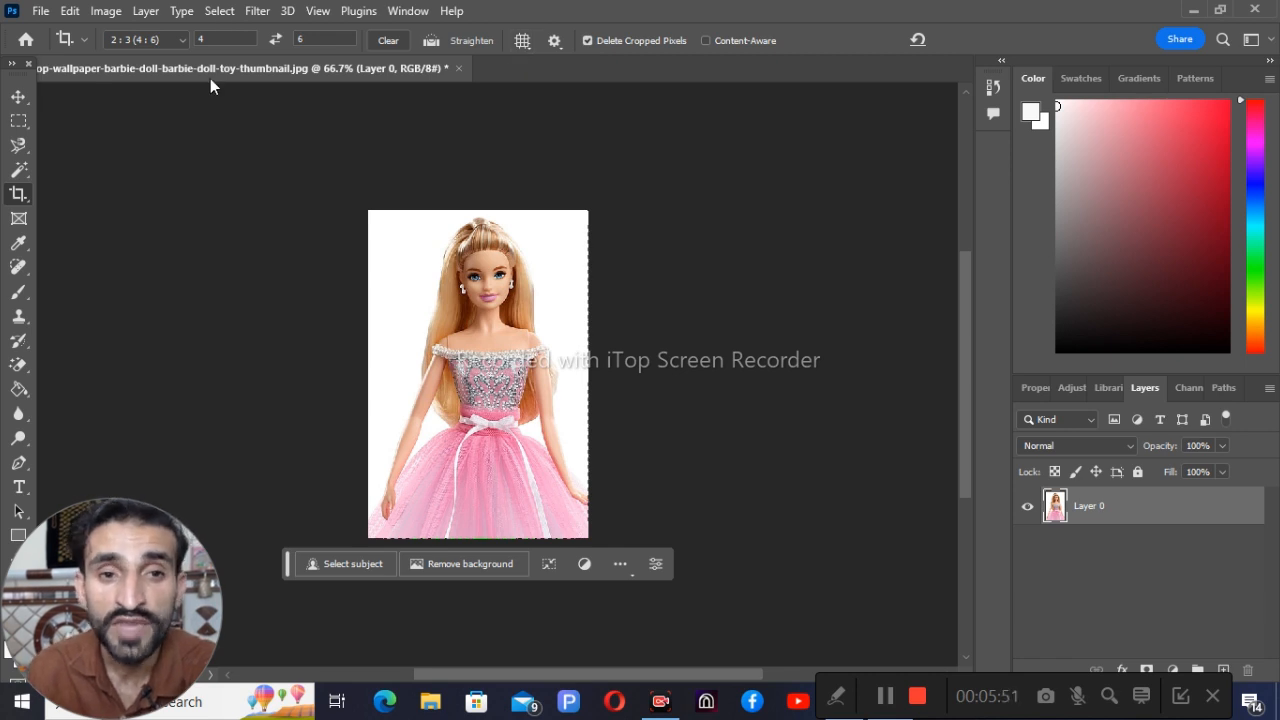
# Start a new crop of the doll image and set the ratio's width value to 1.2
pyautogui.click(83, 39)
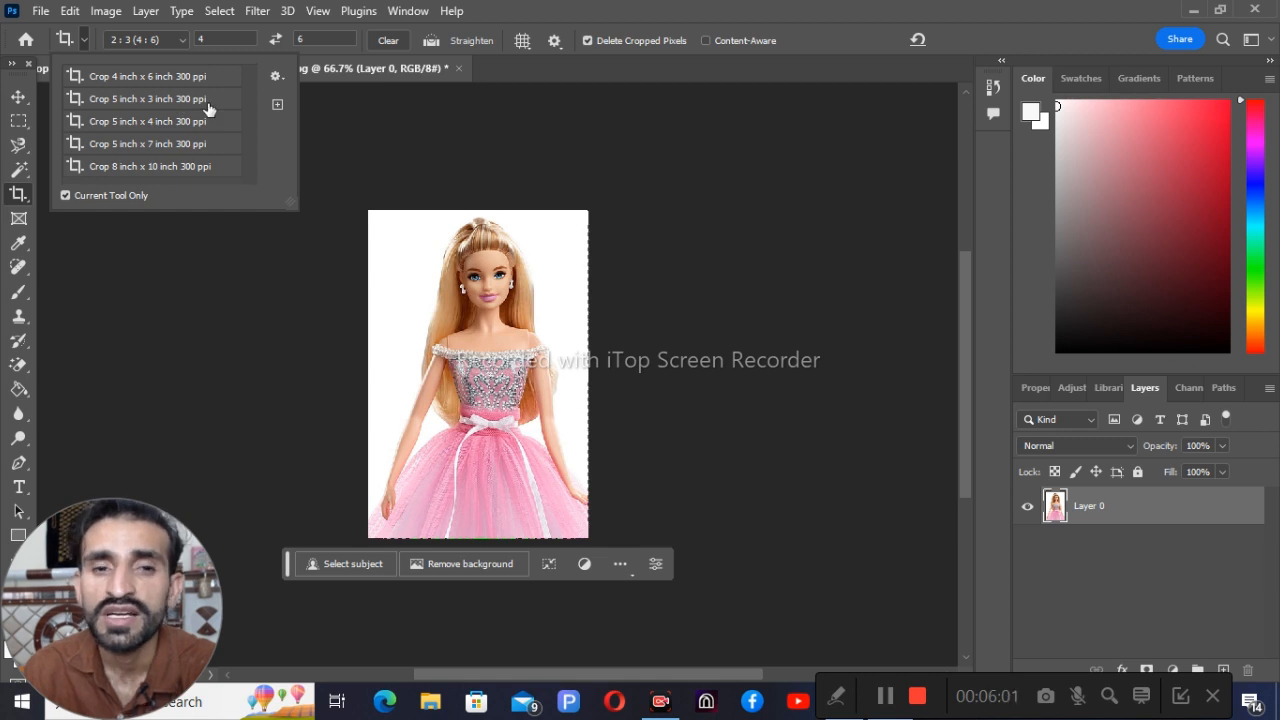
pyautogui.click(335, 130)
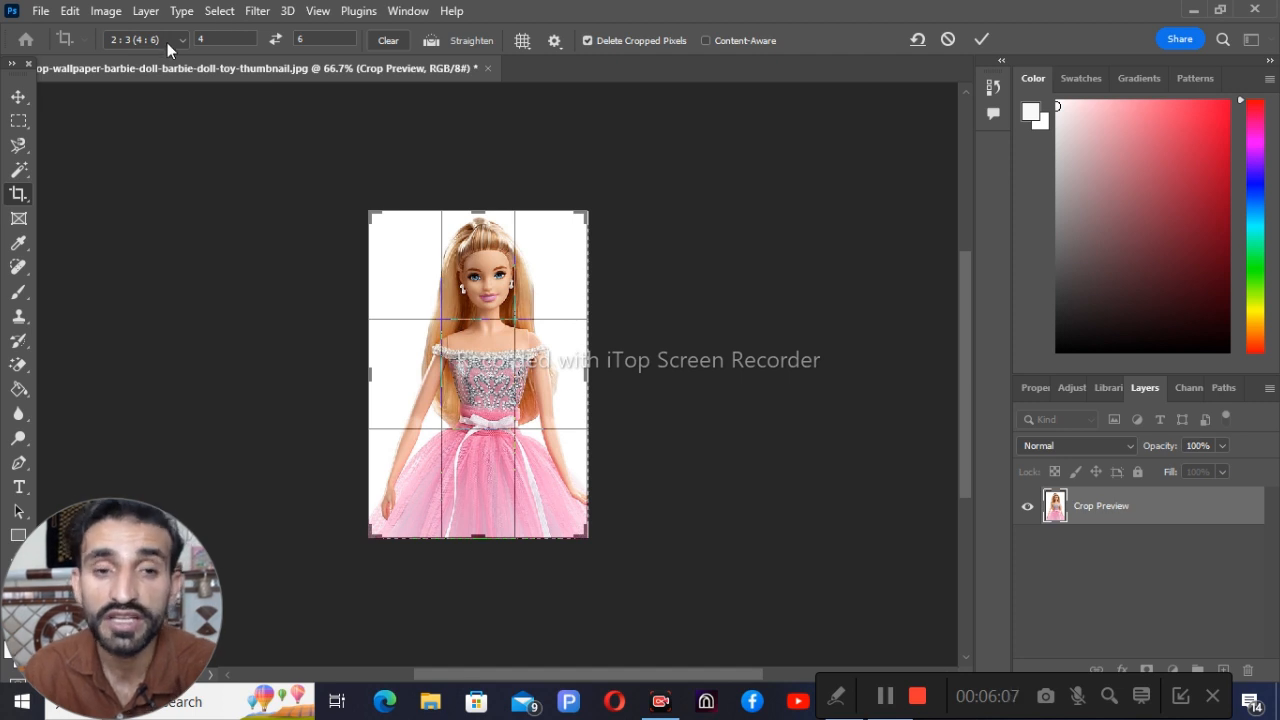
pyautogui.click(196, 40)
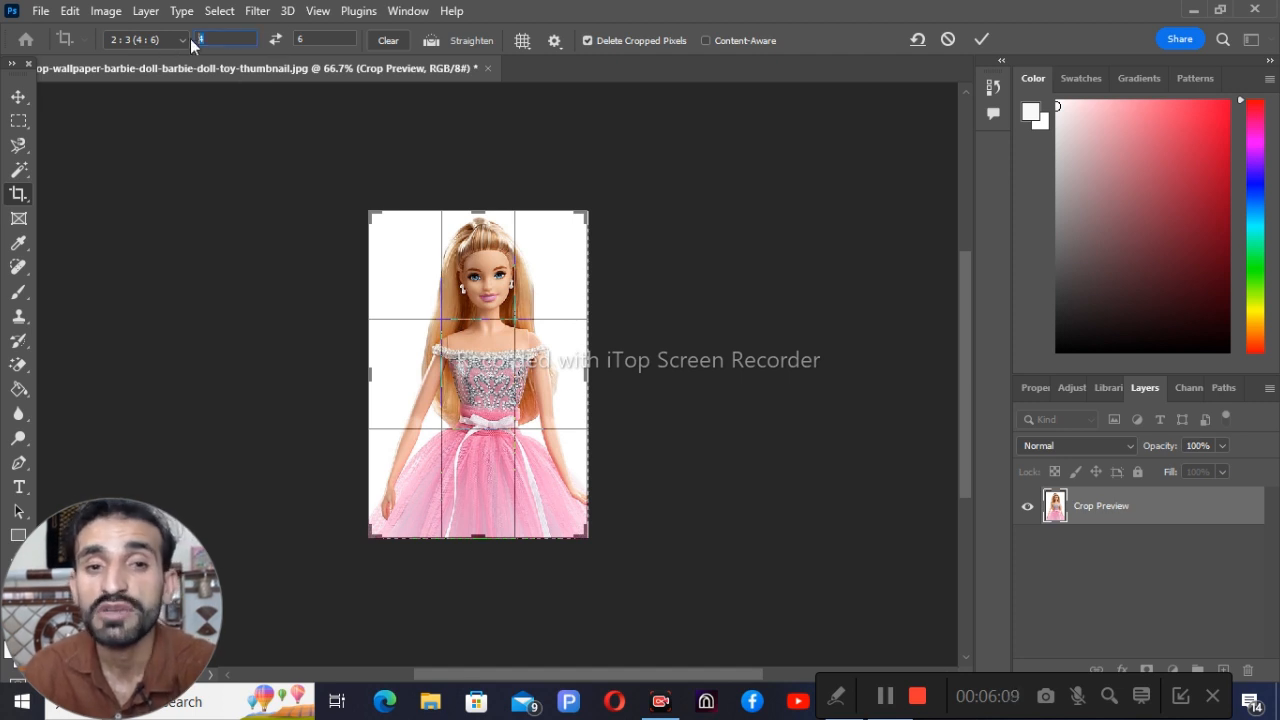
pyautogui.write('1')
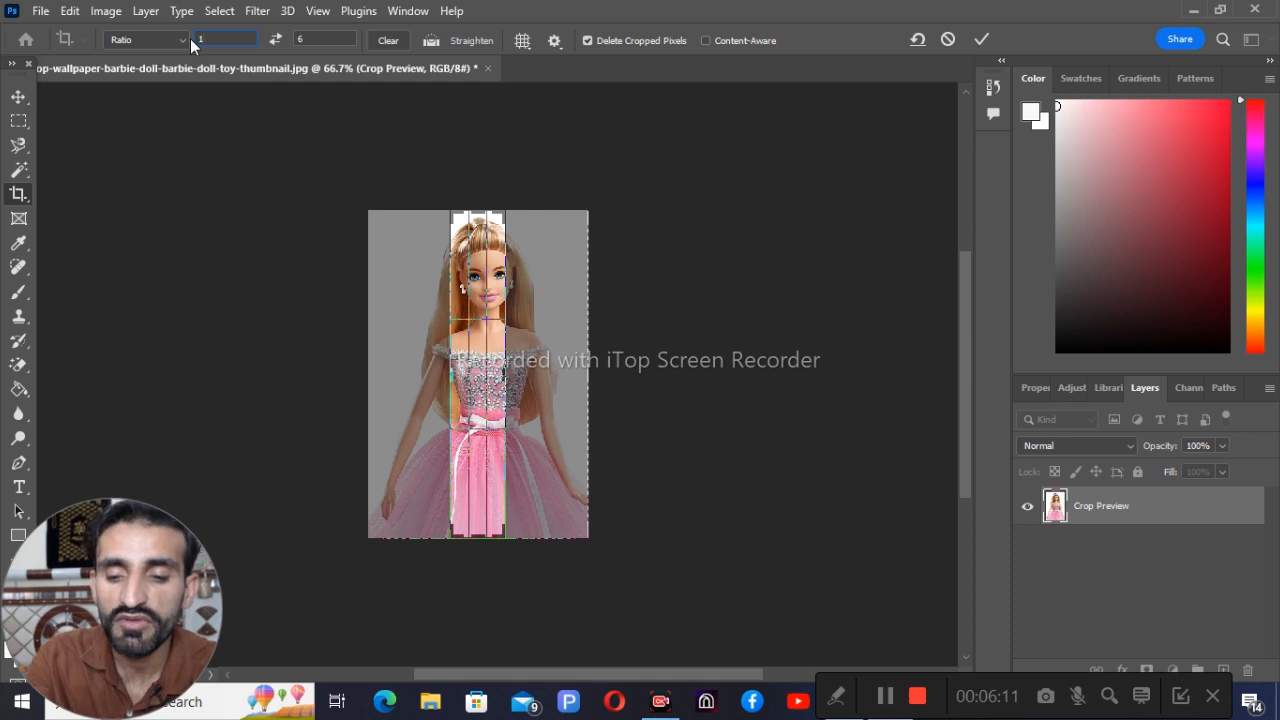
pyautogui.write('.2')
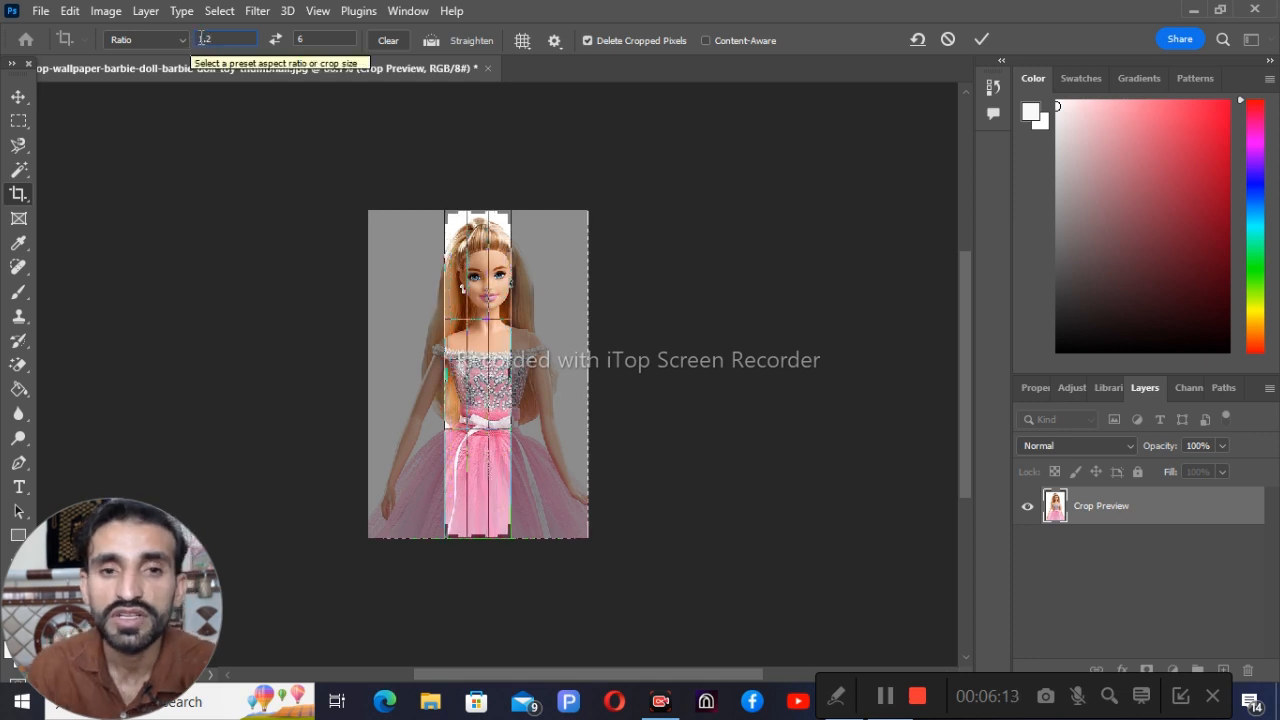
# Set the crop ratio's height value to 1.6 and apply the crop to the doll image
pyautogui.click(314, 42)
pyautogui.write('61.')
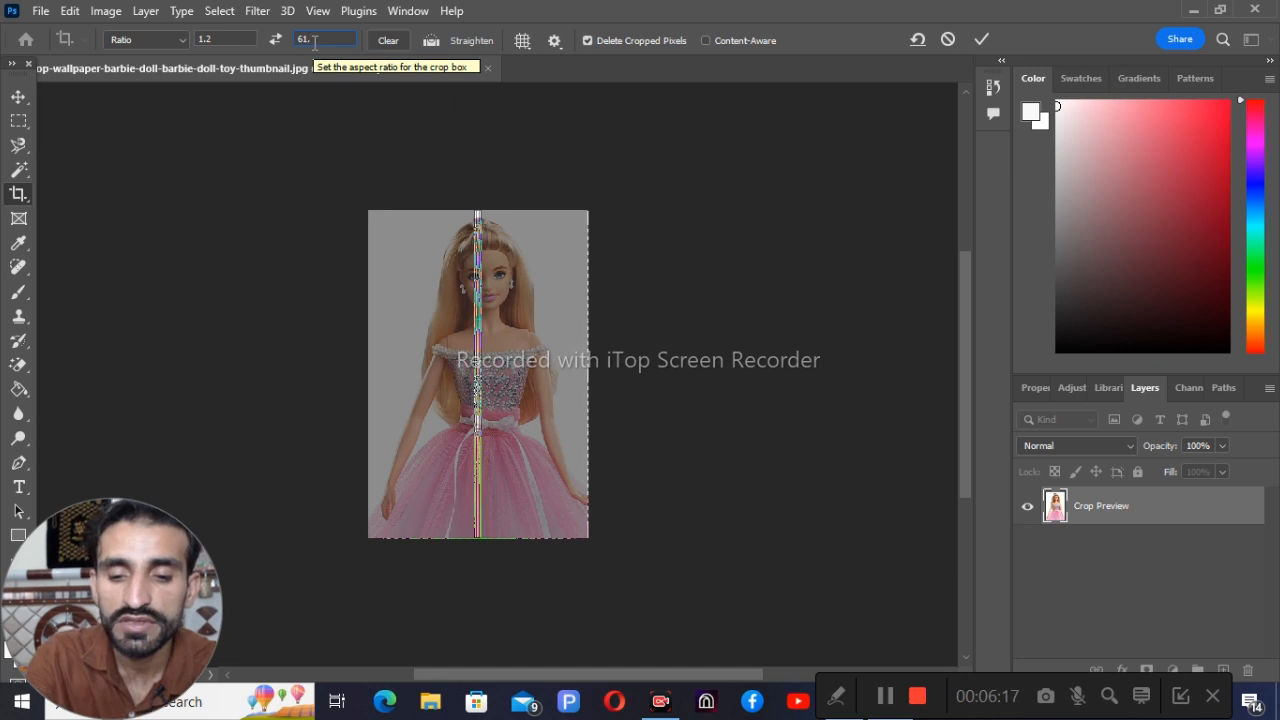
pyautogui.write('6')
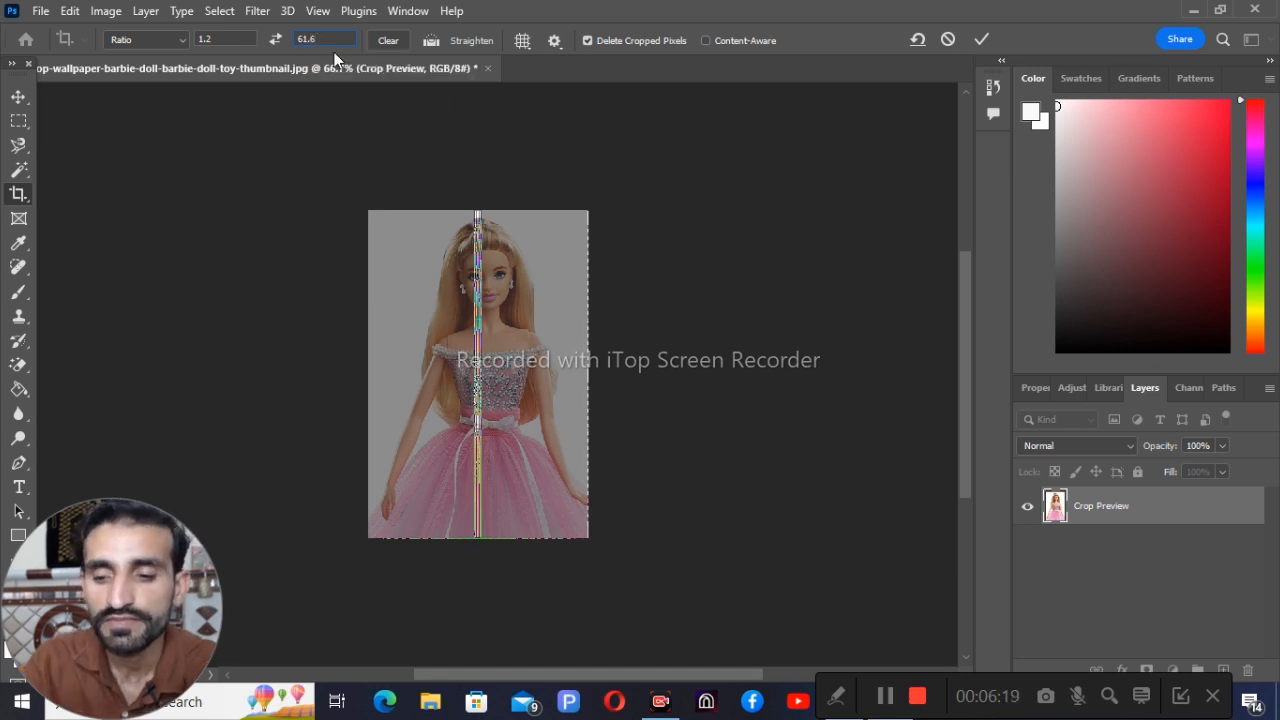
pyautogui.press('BackSpace')
pyautogui.press('BackSpace')
pyautogui.press('BackSpace')
pyautogui.press('BackSpace')
pyautogui.write('1')
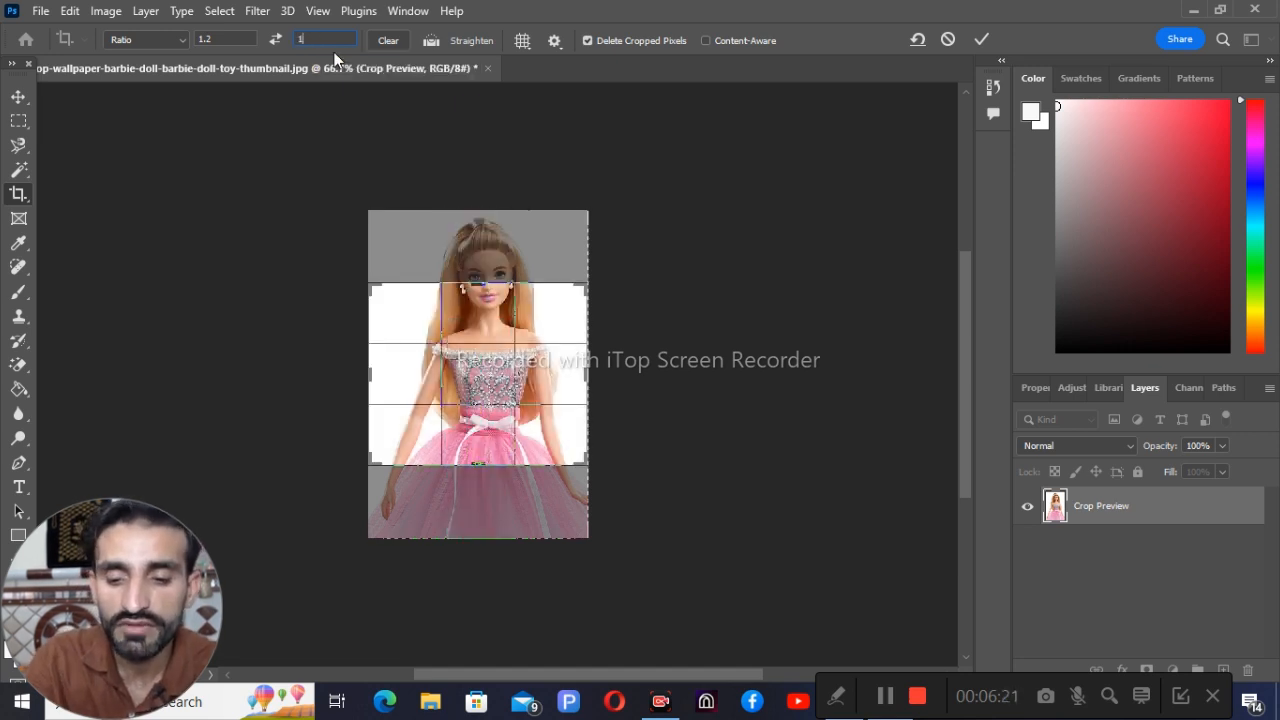
pyautogui.write('.6')
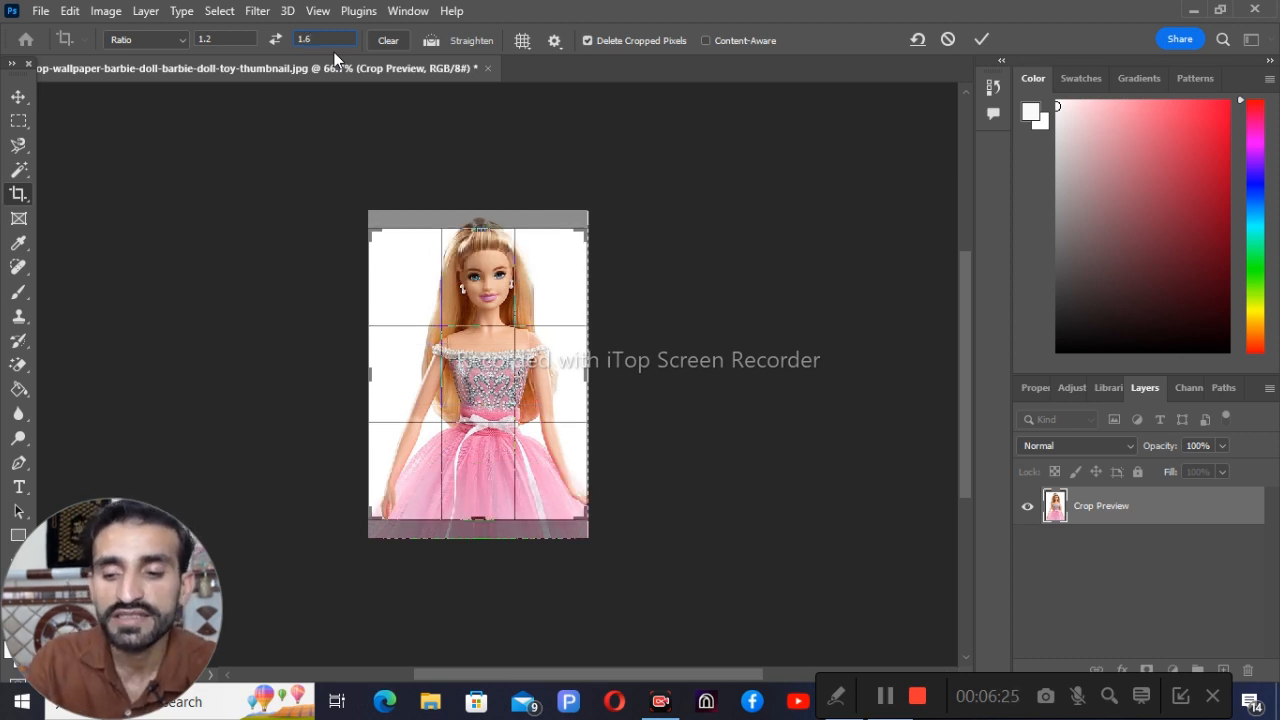
pyautogui.press('Return')
pyautogui.press('Return')
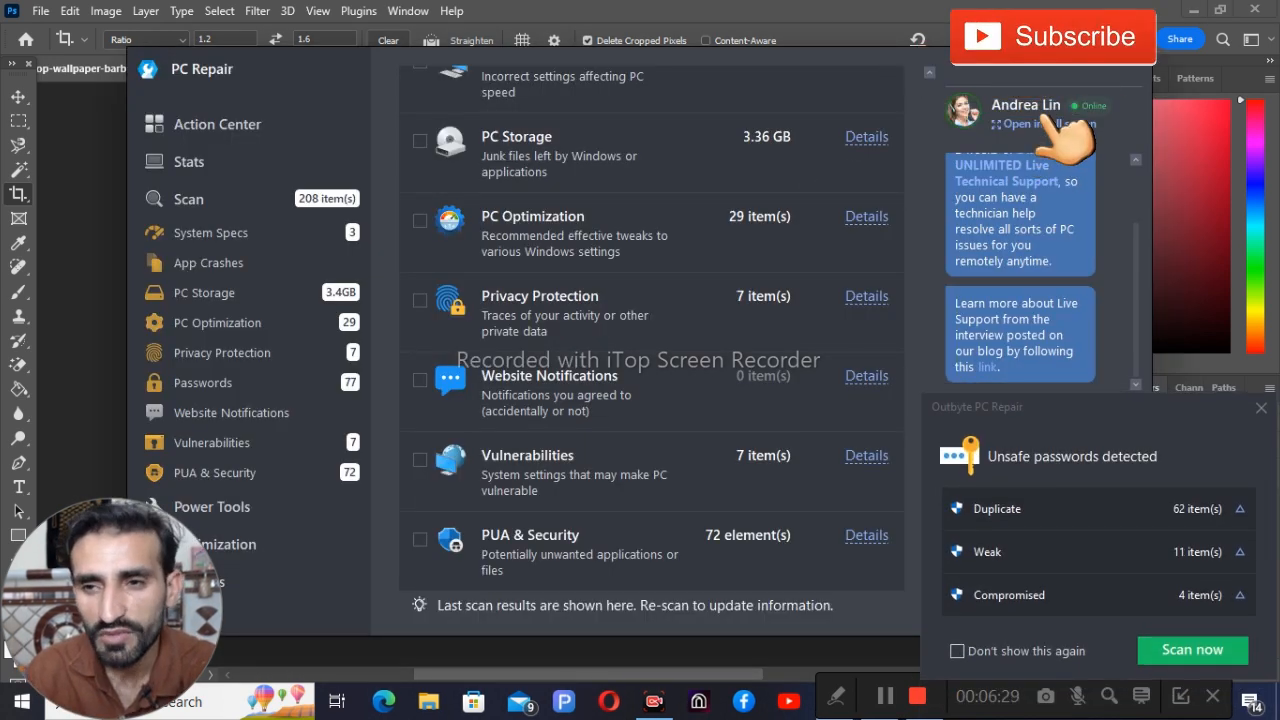
# Close the reopened PC Repair window, keeping it running in the background, and dismiss its unsafe passwords notification
pyautogui.click(1139, 57)
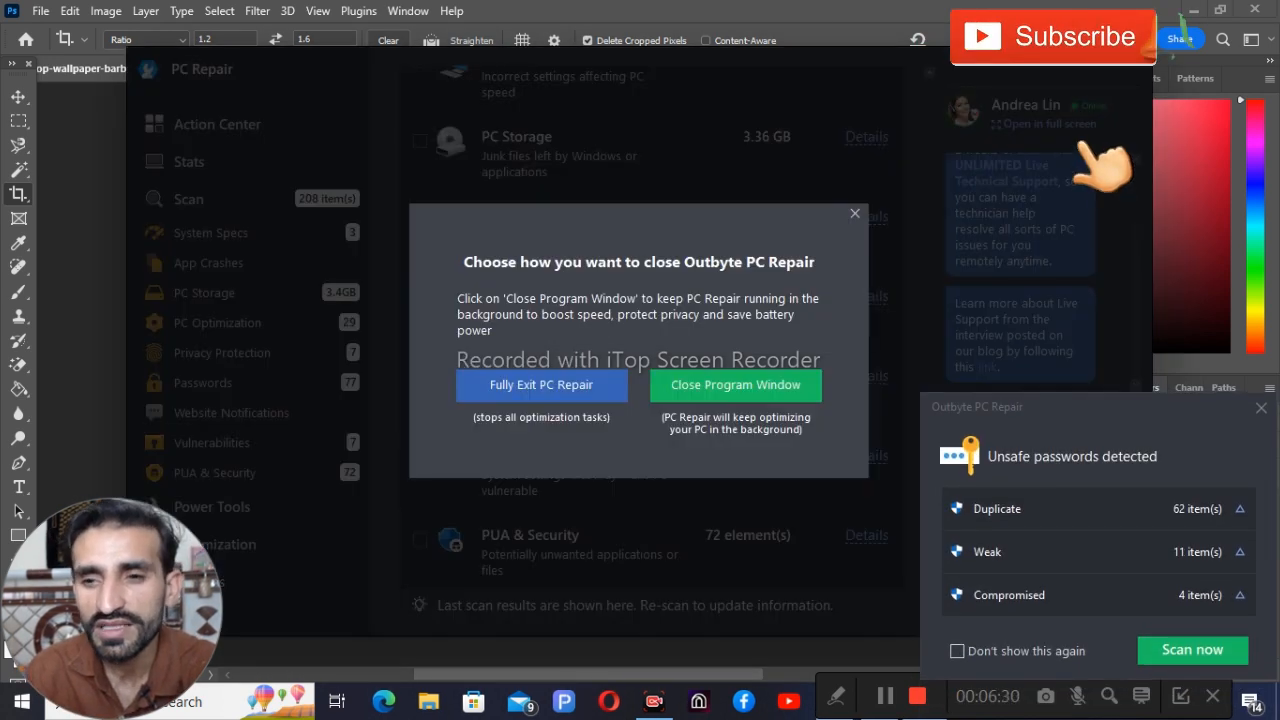
pyautogui.click(774, 380)
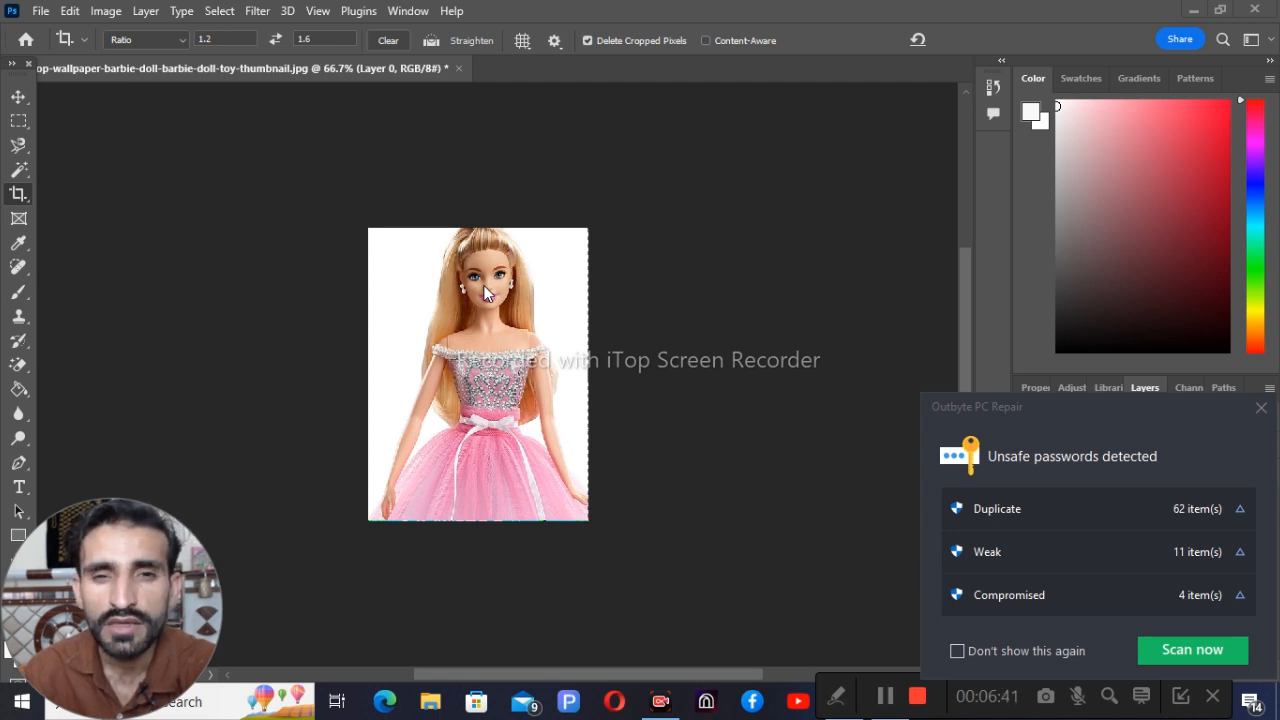
pyautogui.click(1261, 409)
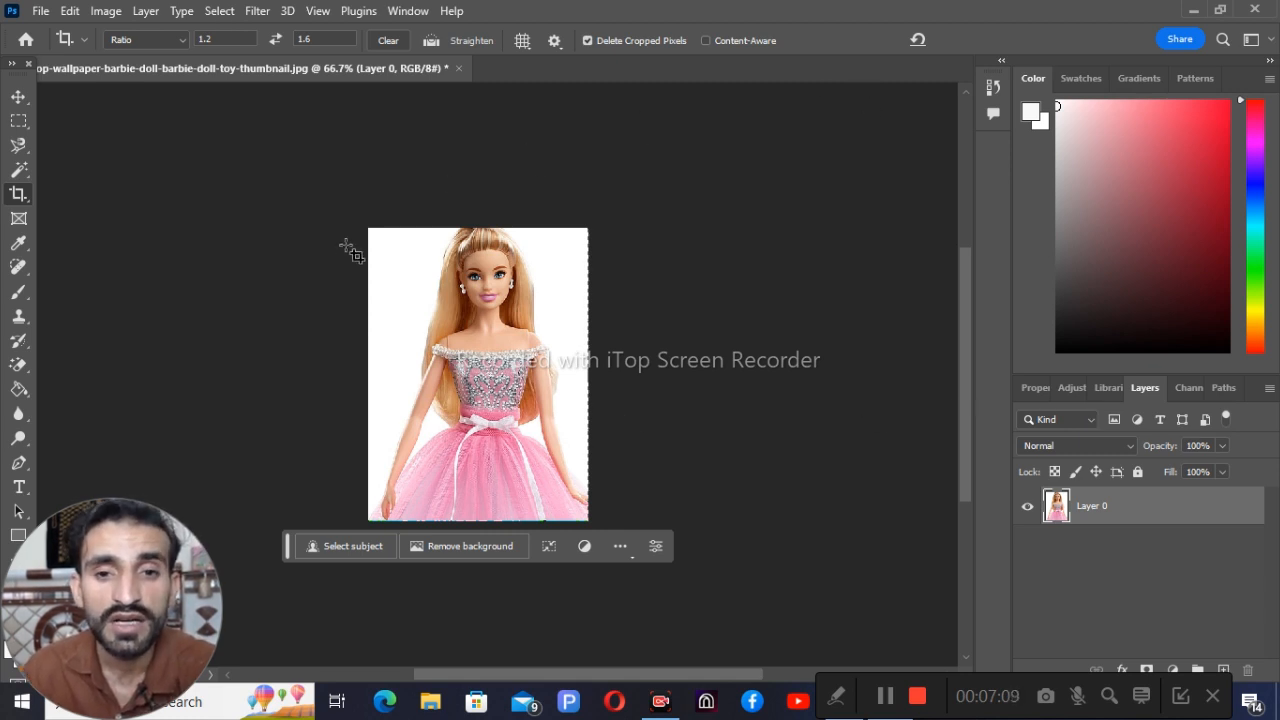
# Draw a rectangular frame around the doll's head with the Frame tool and reposition the image inside it to centre the face
pyautogui.click(18, 218)
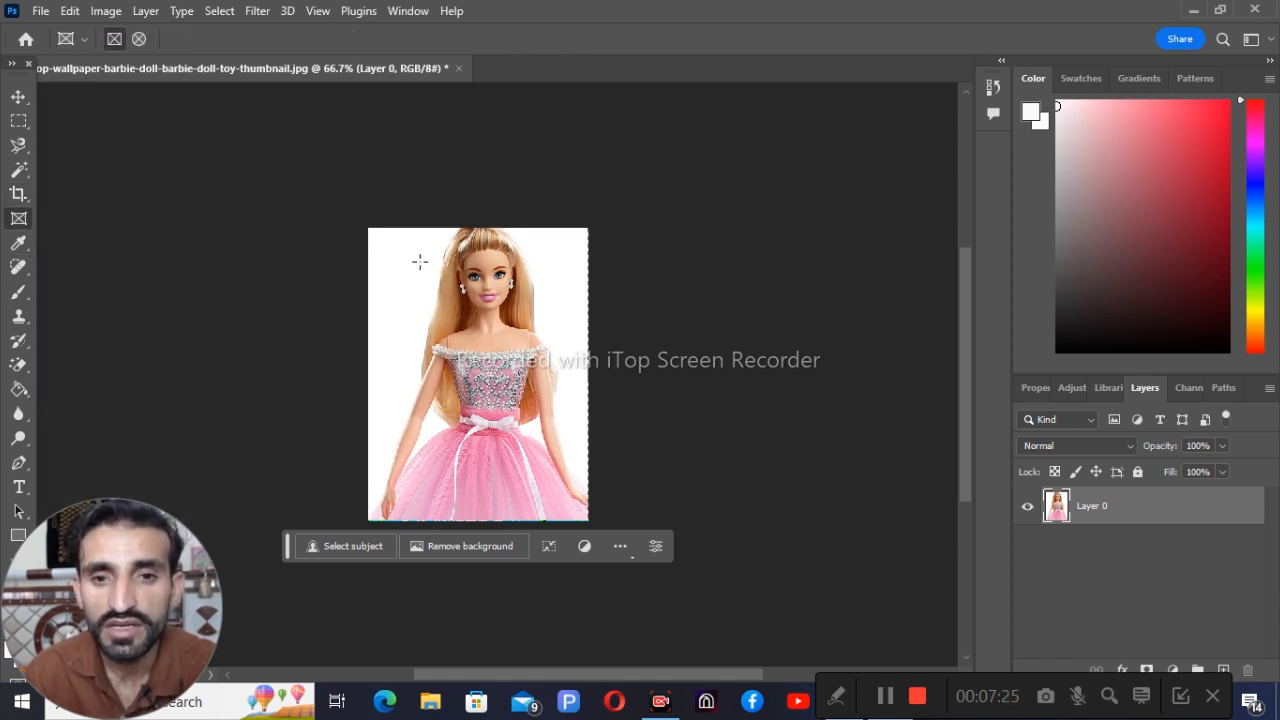
pyautogui.moveTo(420, 262)
pyautogui.mouseDown()
pyautogui.moveTo(450, 342)
pyautogui.moveTo(548, 368)
pyautogui.mouseUp()
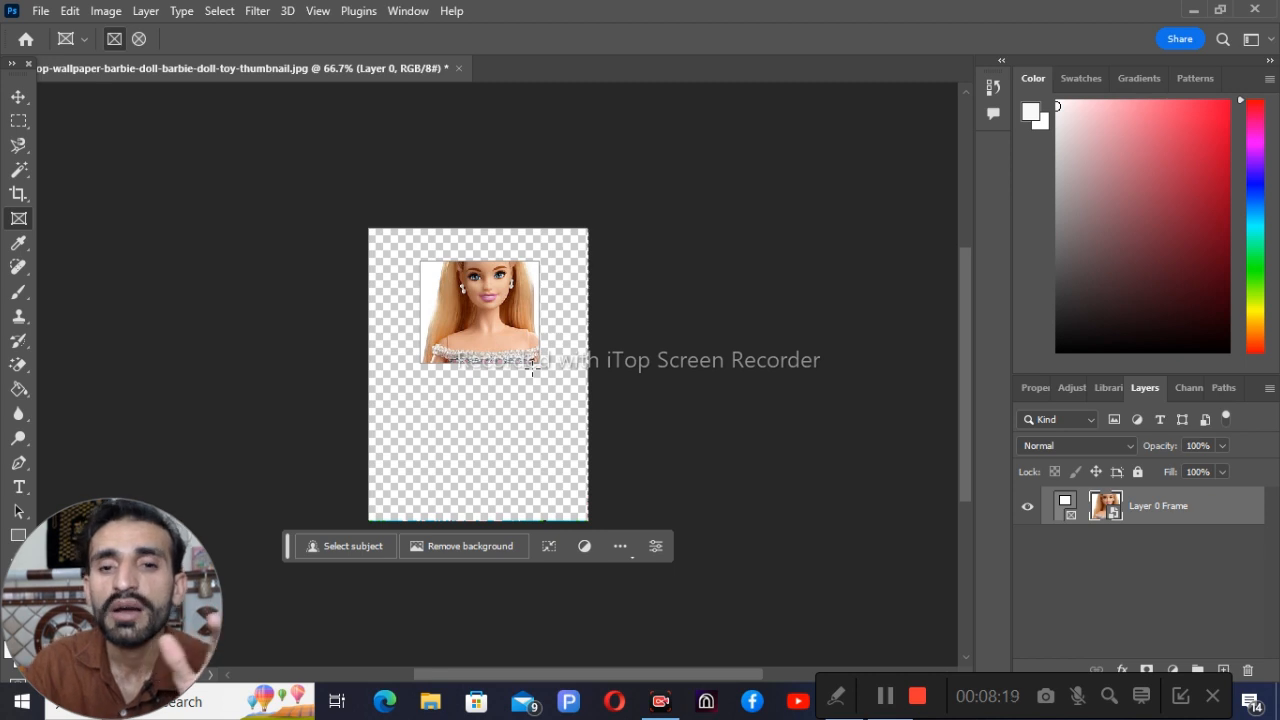
pyautogui.moveTo(504, 311); pyautogui.dragTo(497, 342)
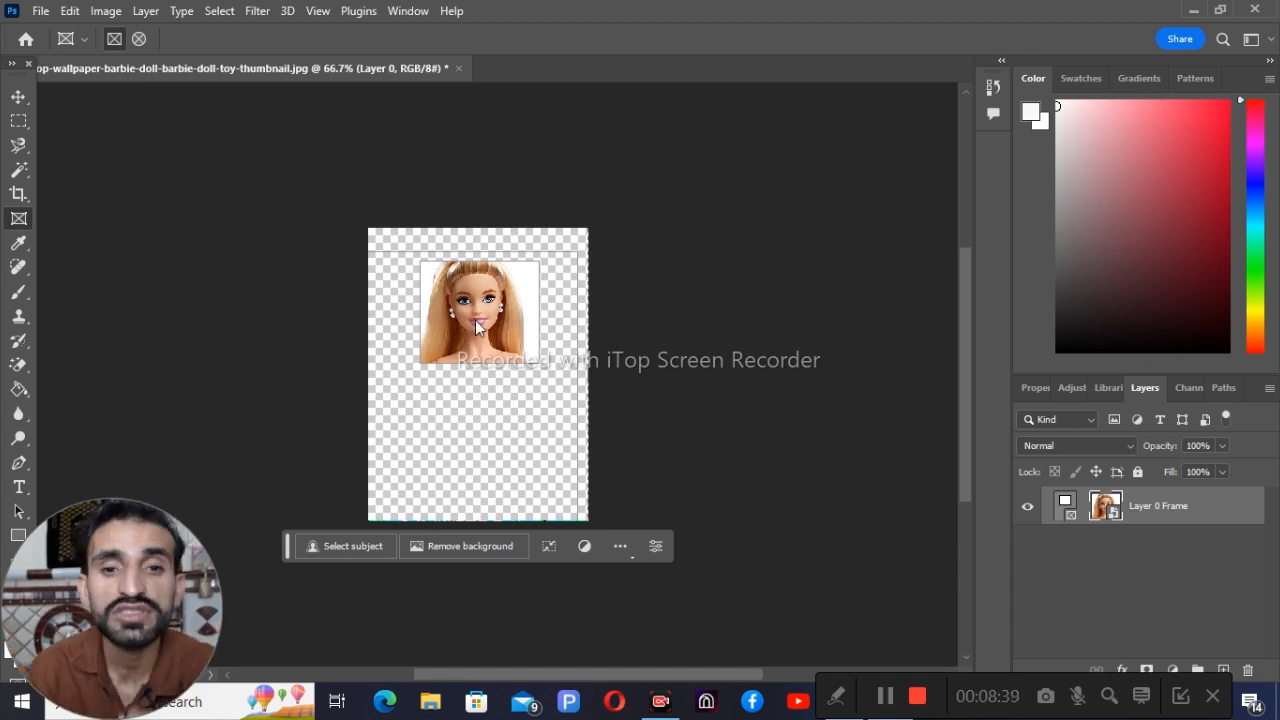
pyautogui.moveTo(497, 309)
pyautogui.mouseDown()
pyautogui.moveTo(374, 320)
pyautogui.moveTo(502, 320)
pyautogui.mouseUp()
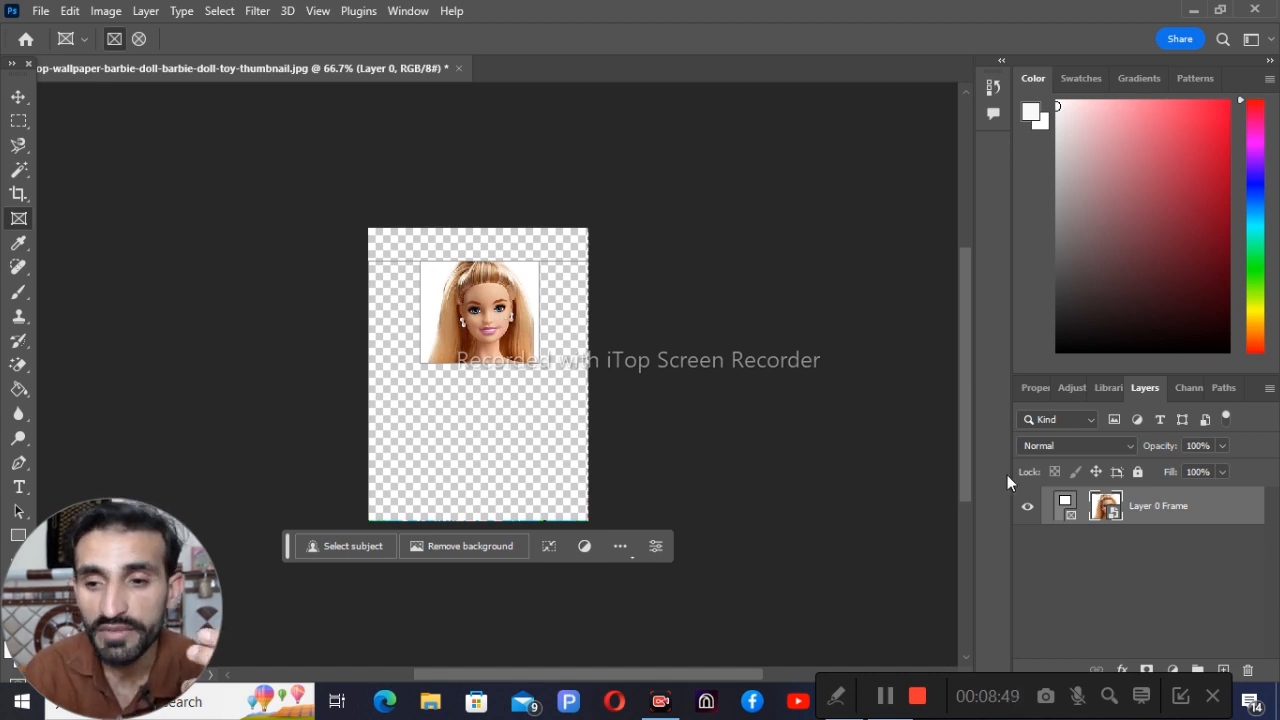
# Deselect the frame layer and undo the frame made around the doll's head
pyautogui.moveTo(1097, 690); pyautogui.dragTo(985, 693)
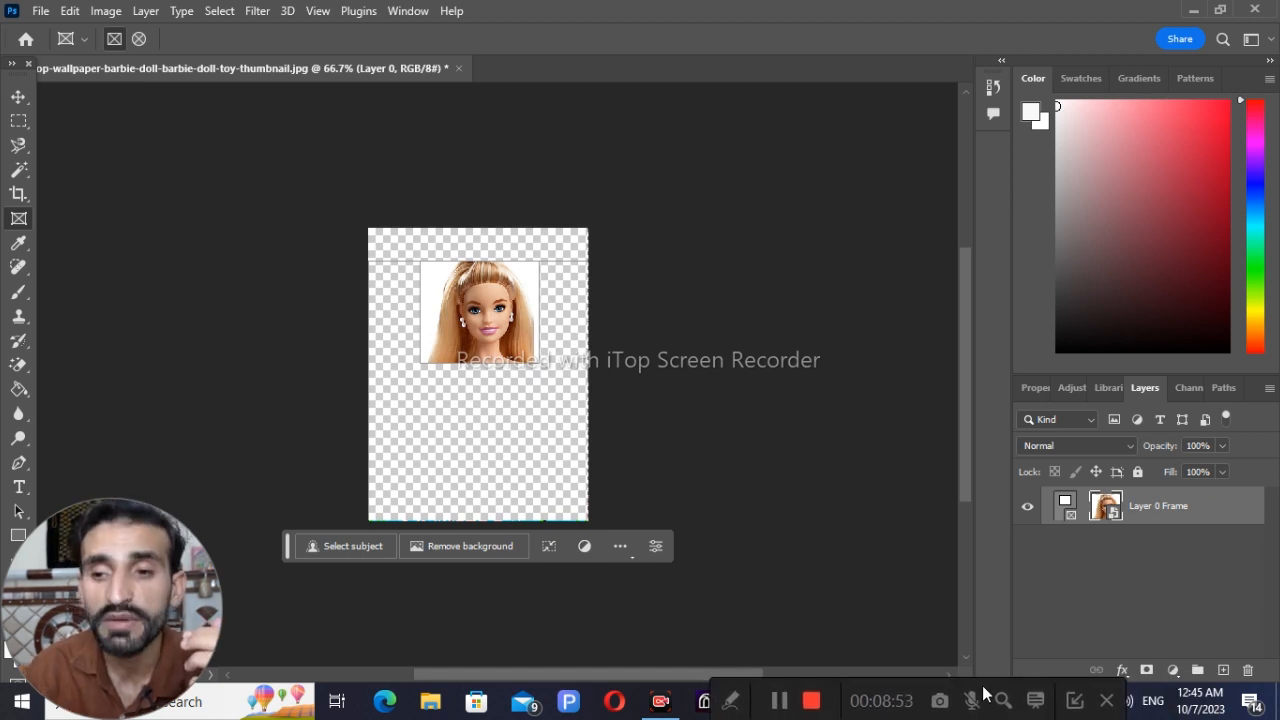
pyautogui.click(1147, 610)
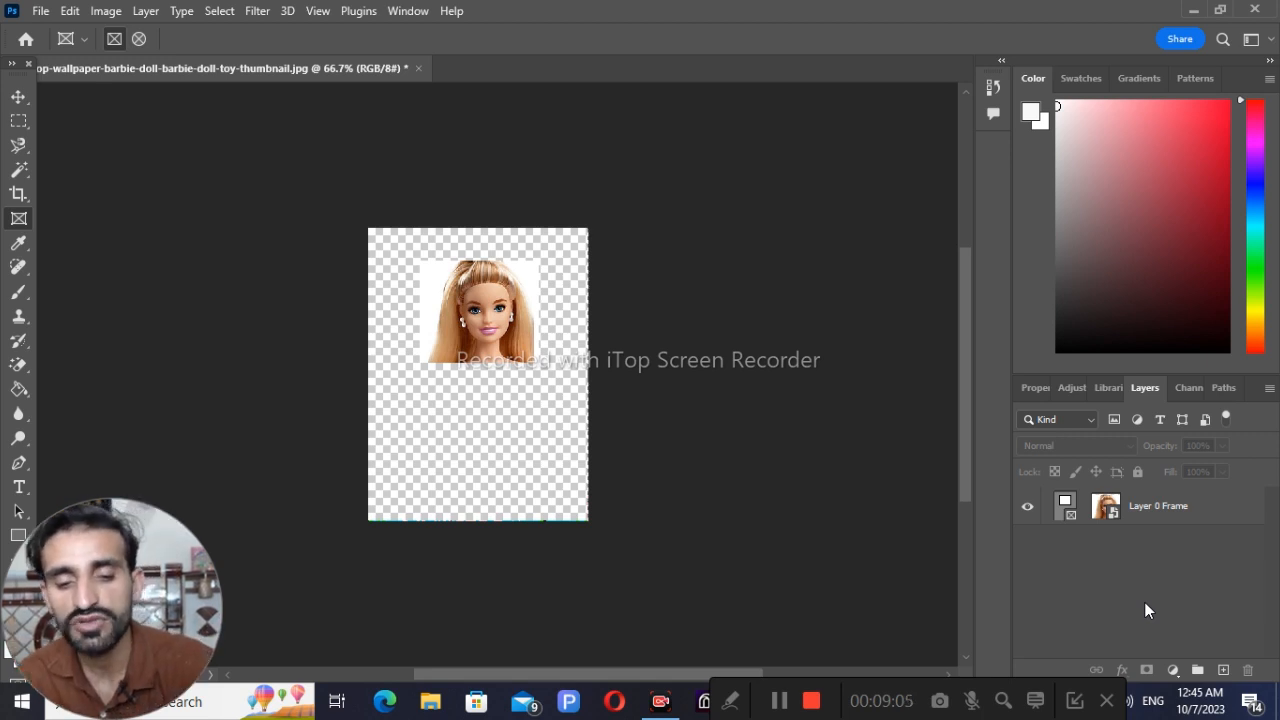
pyautogui.hotkey('ctrl', 'z')
pyautogui.hotkey('ctrl', 'z')
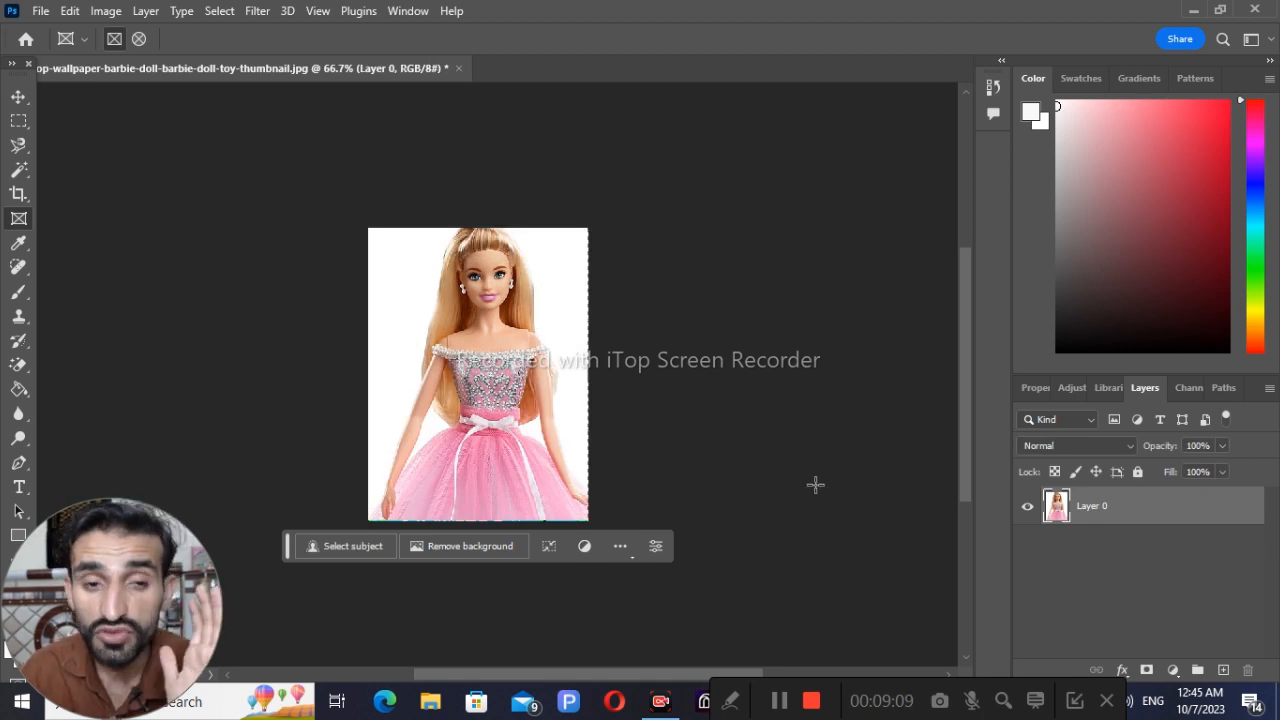
# Sample the doll's skin, pink dress and hair colours with the Eyedropper tool, finishing with white from the background as foreground colour
pyautogui.click(22, 246)
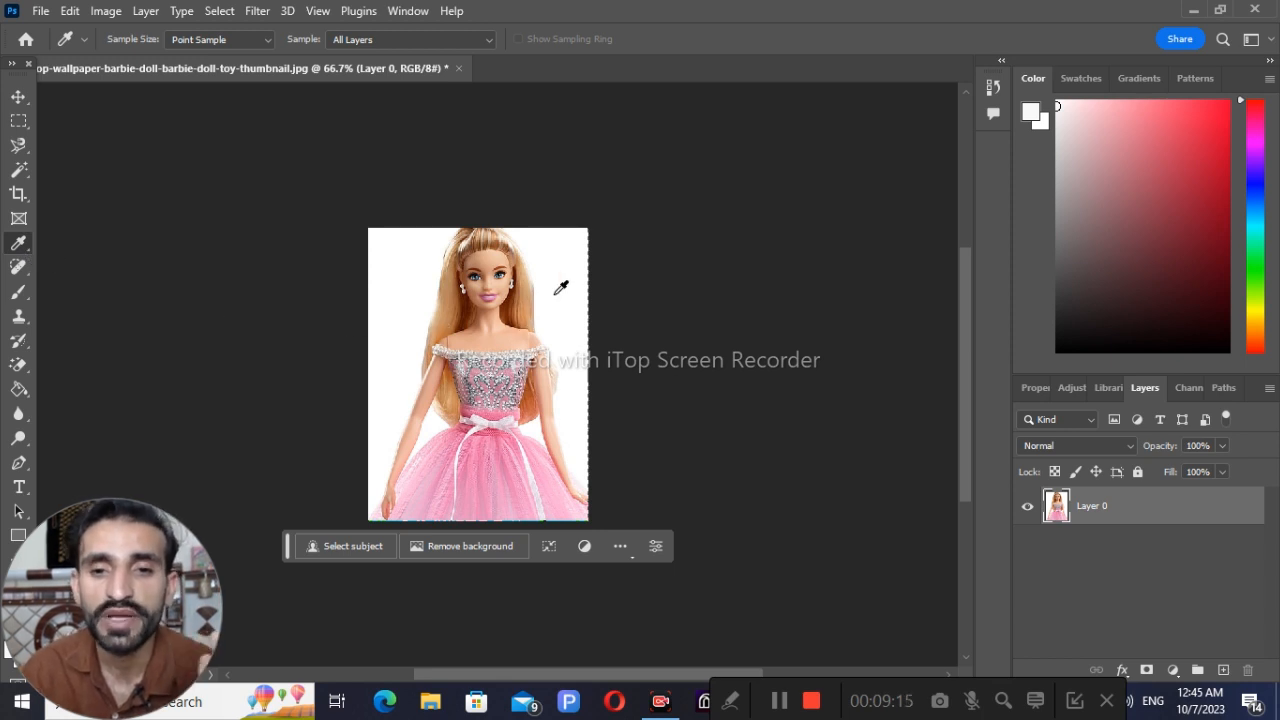
pyautogui.click(491, 300)
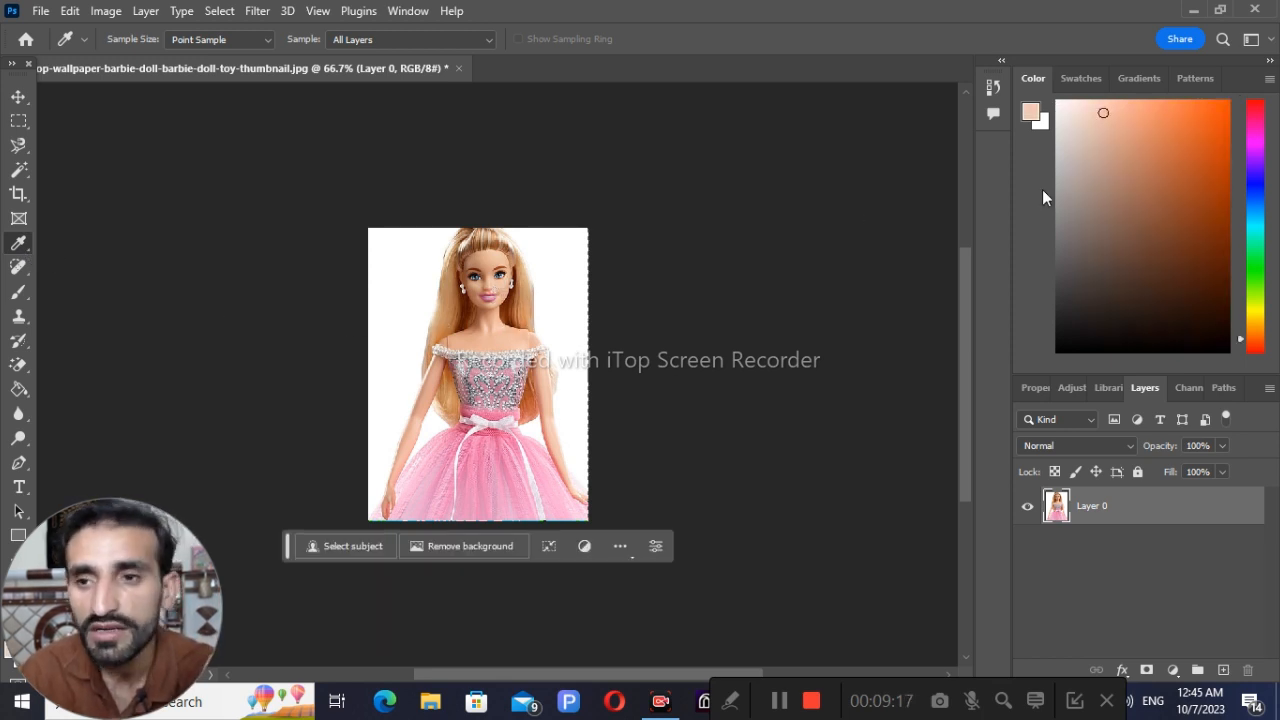
pyautogui.click(572, 244)
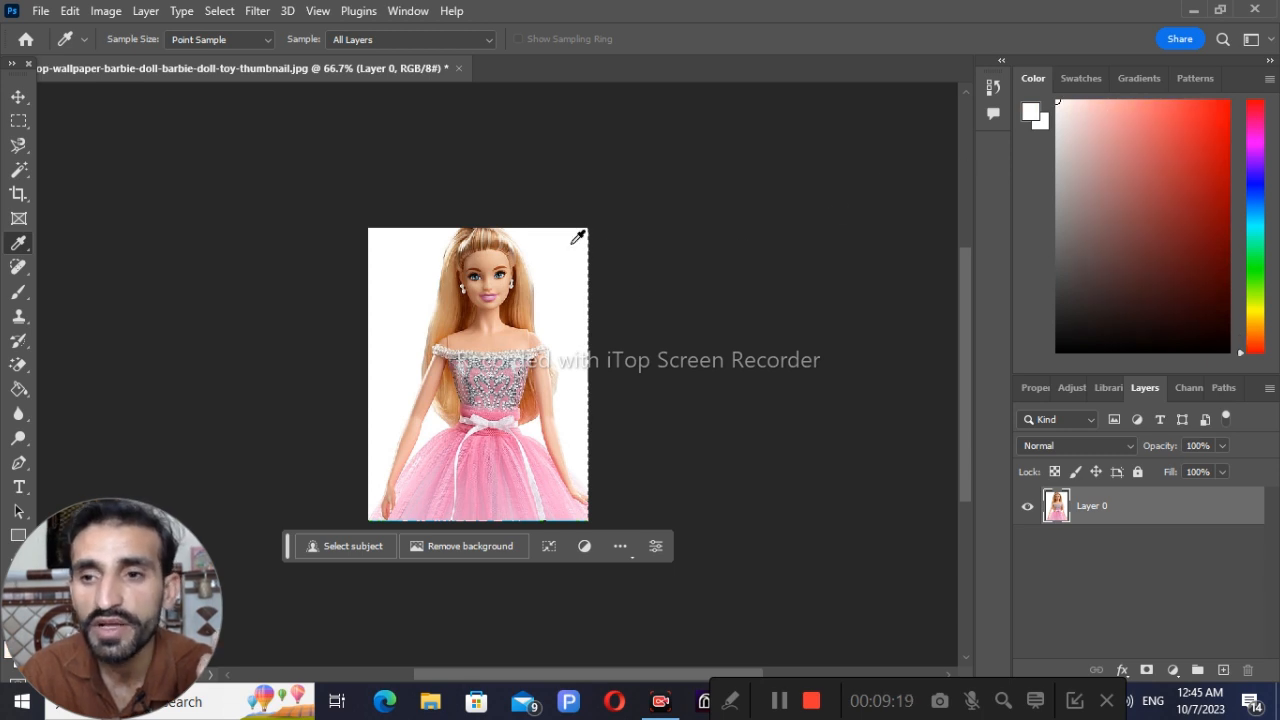
pyautogui.click(487, 485)
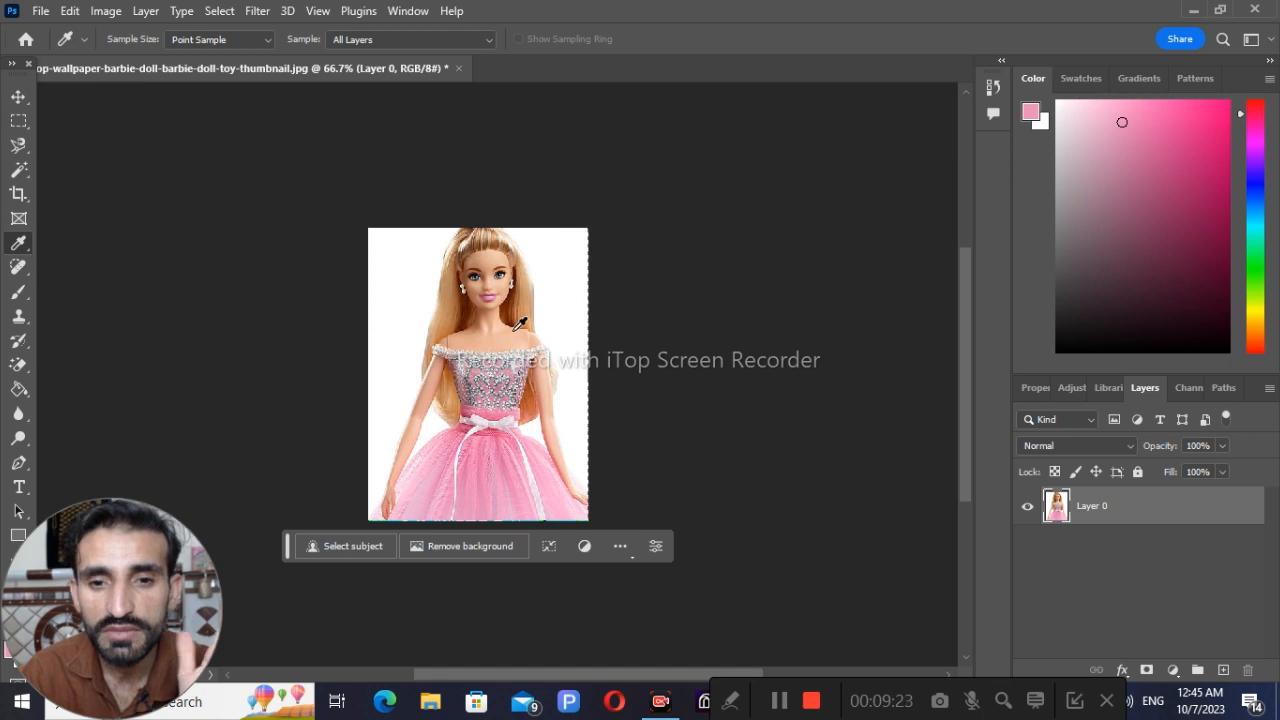
pyautogui.click(520, 294)
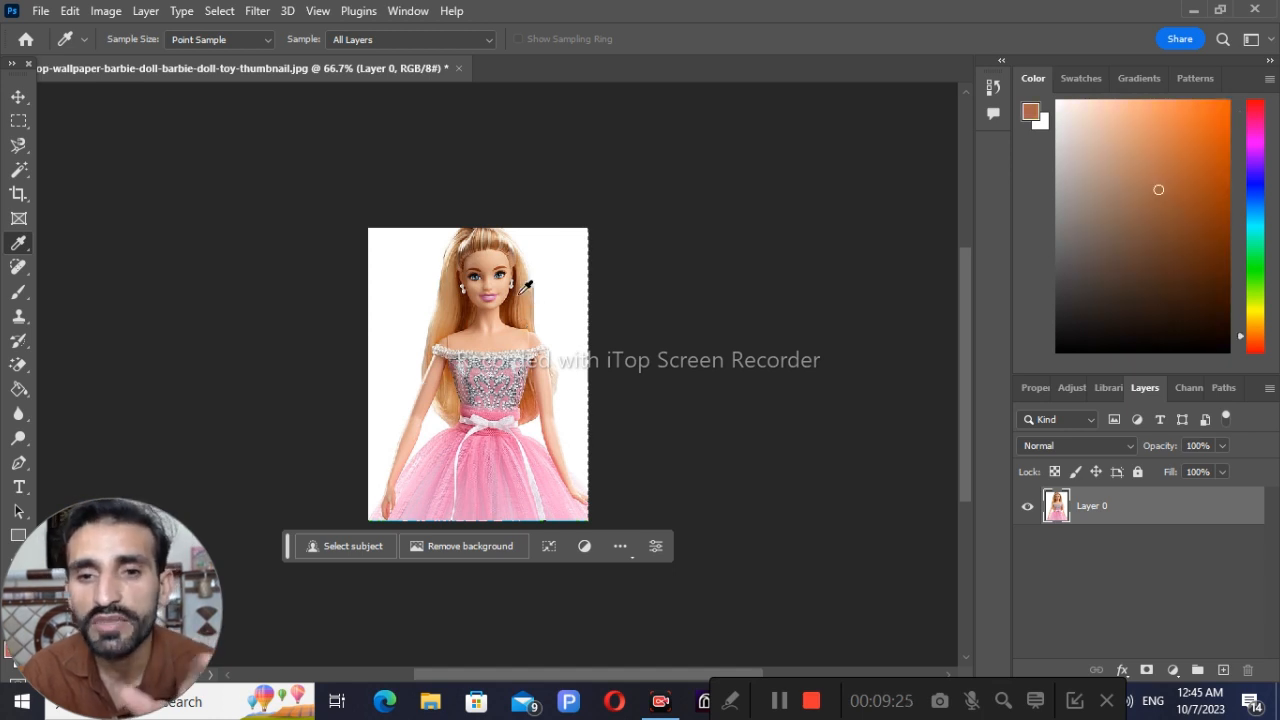
pyautogui.click(574, 243)
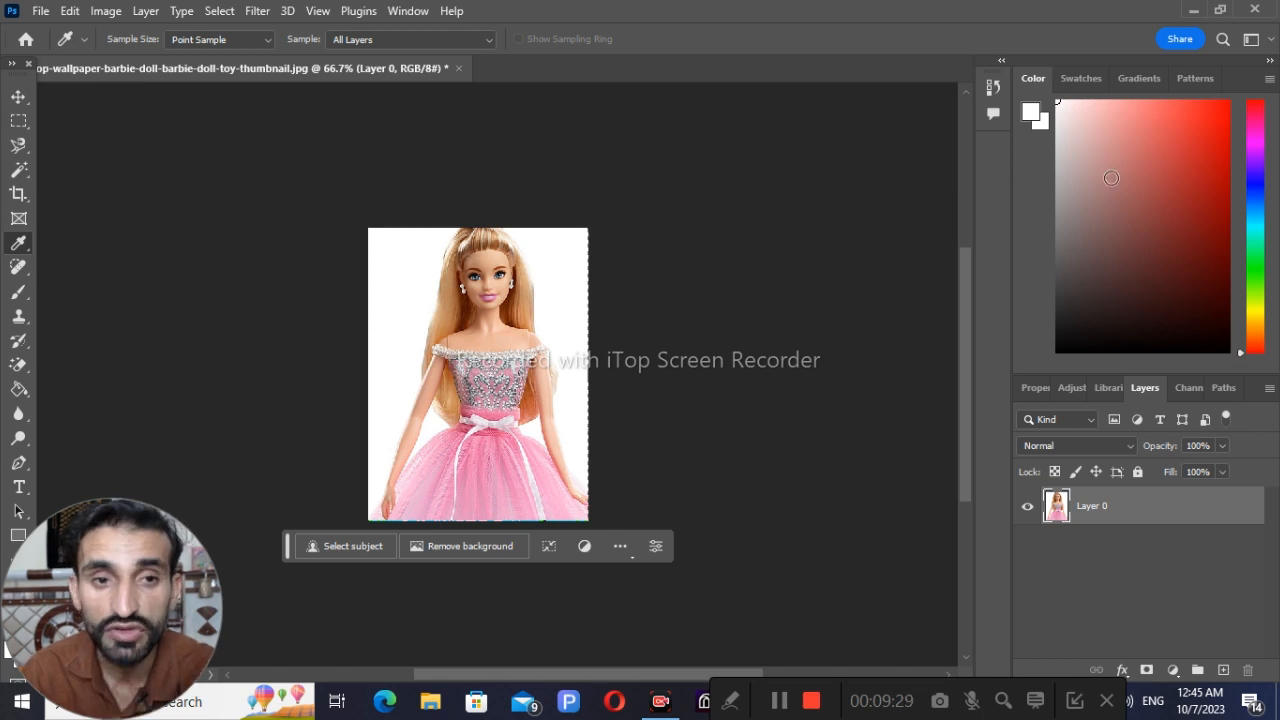
# Examine the tool variants grouped with the Spot Healing Brush and the Brush, and select the Magic Eraser tool
pyautogui.click(22, 270)
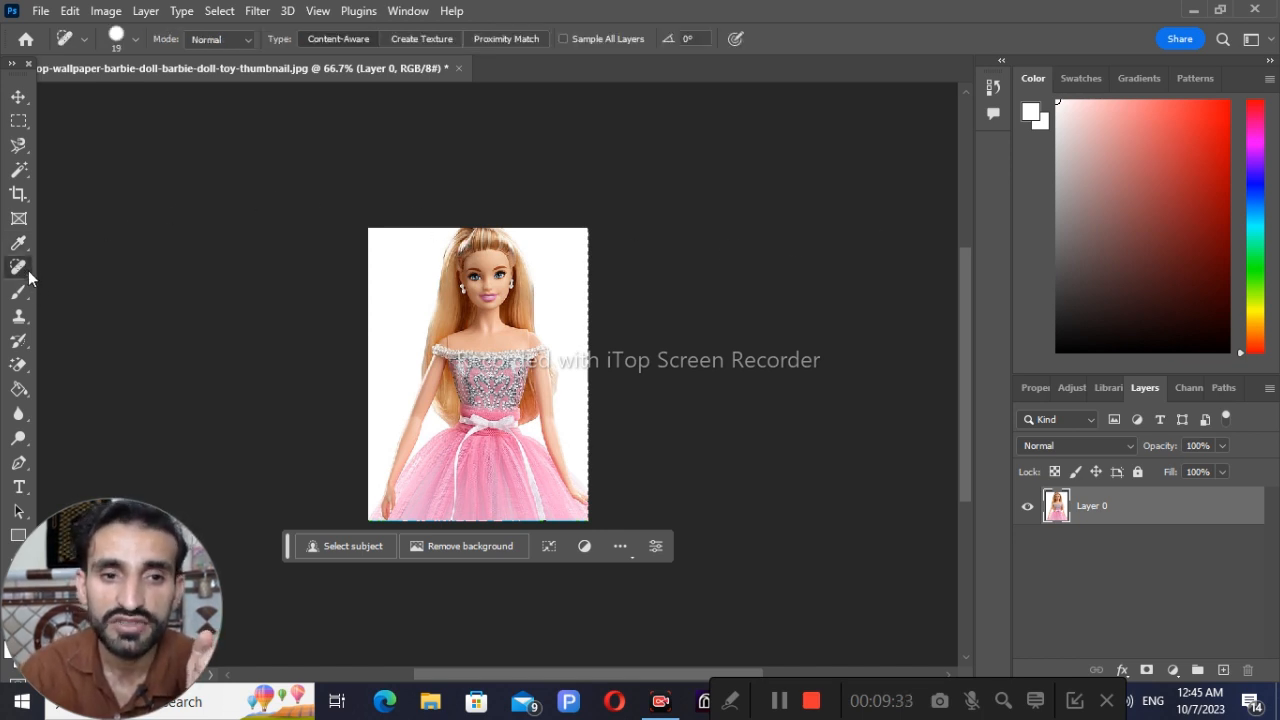
pyautogui.rightClick(29, 279)
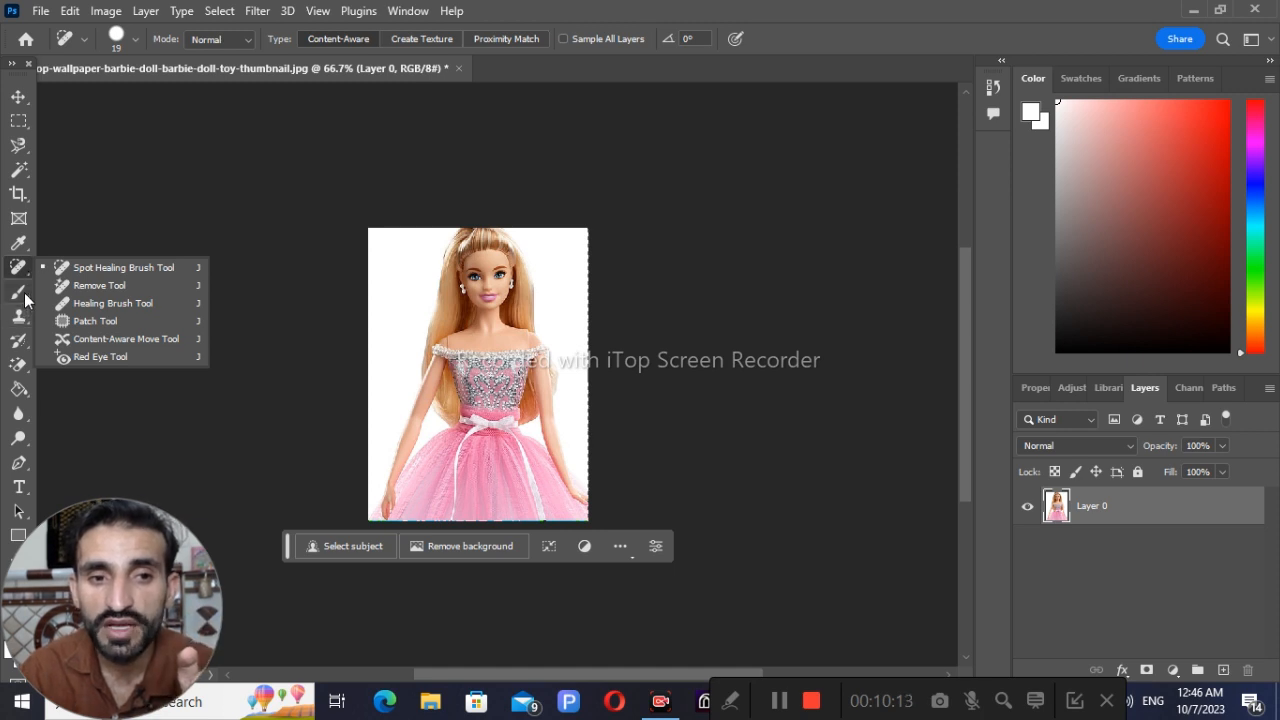
pyautogui.click(26, 296)
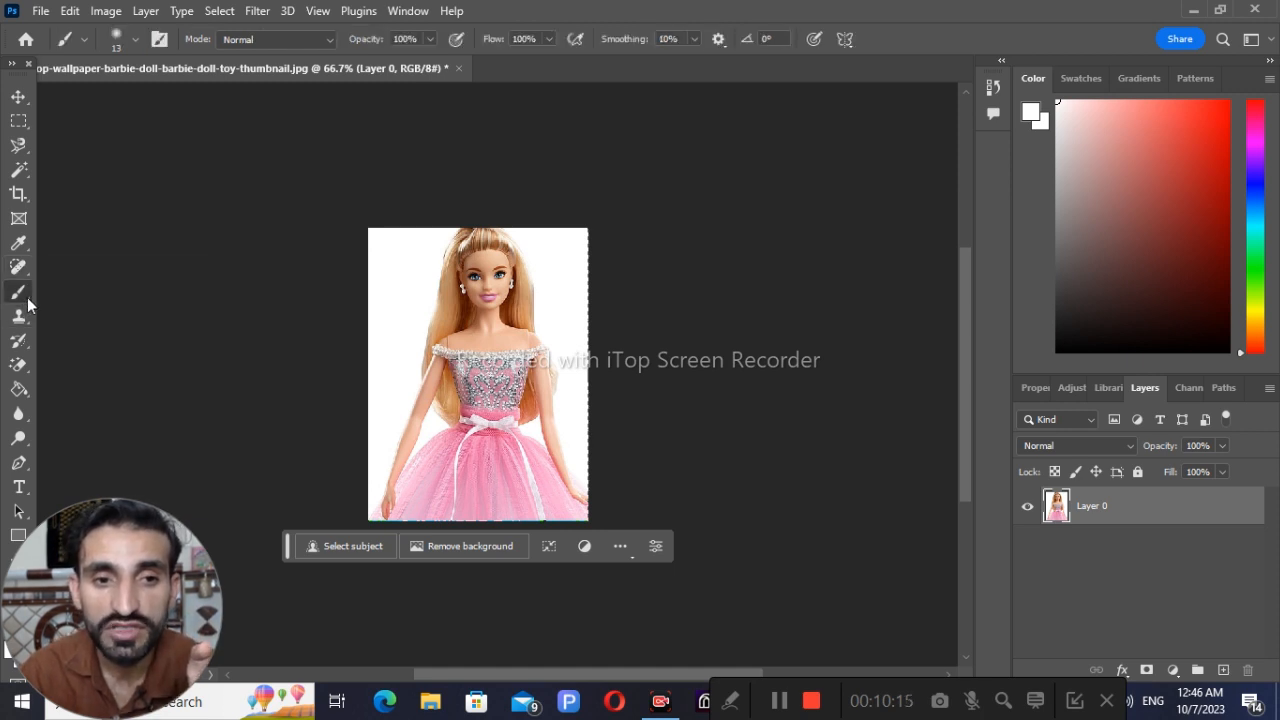
pyautogui.rightClick(29, 299)
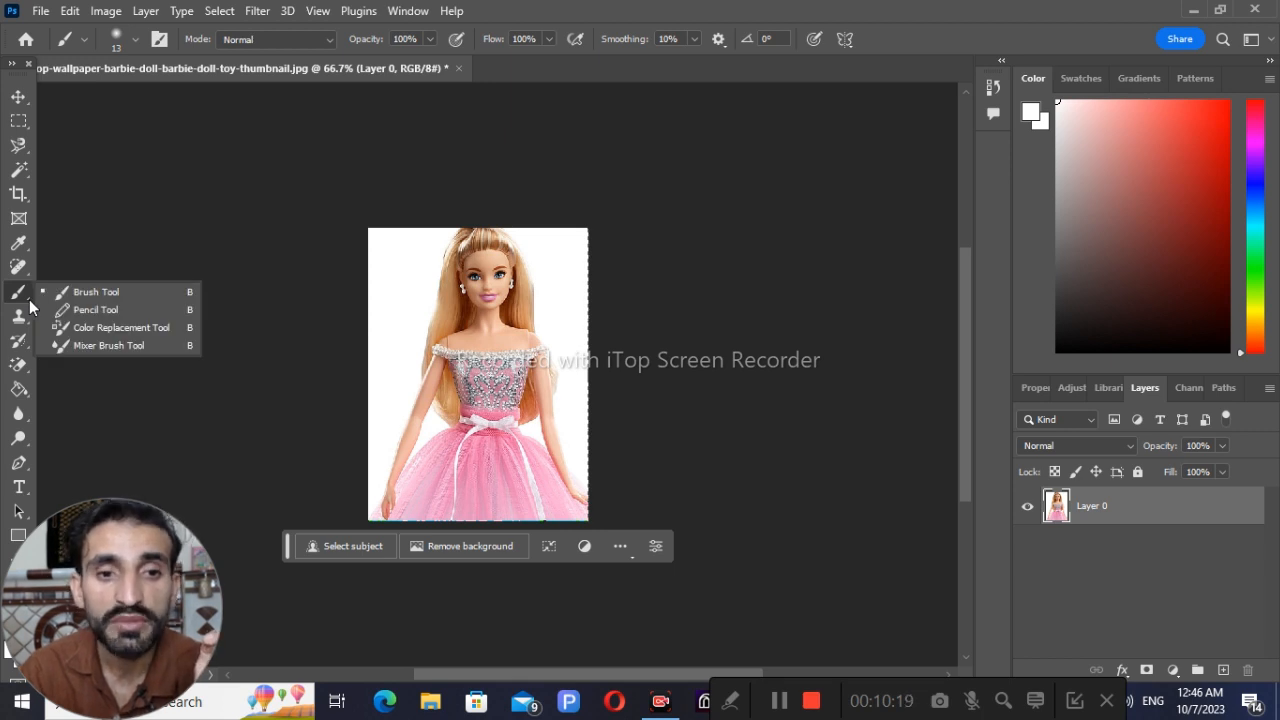
pyautogui.click(27, 373)
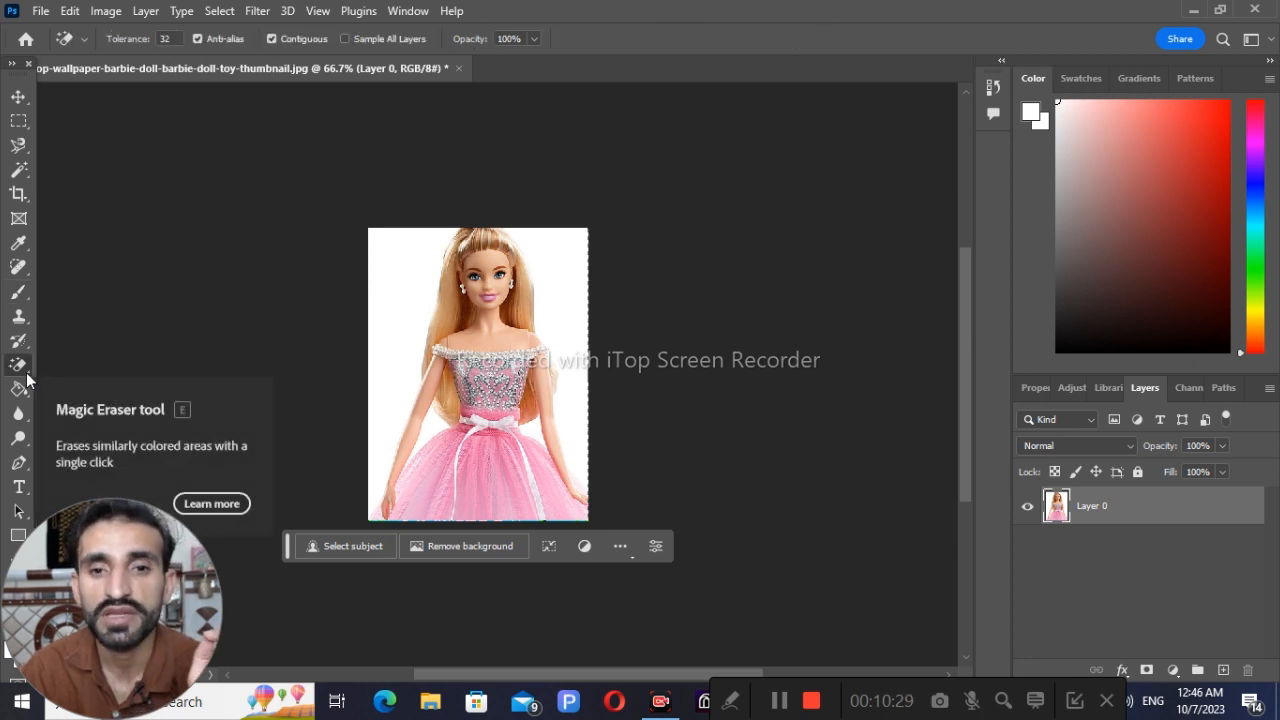
# Select the Brush tool, try a white stroke on the doll's cheek beside the mouth, and undo it
pyautogui.click(22, 294)
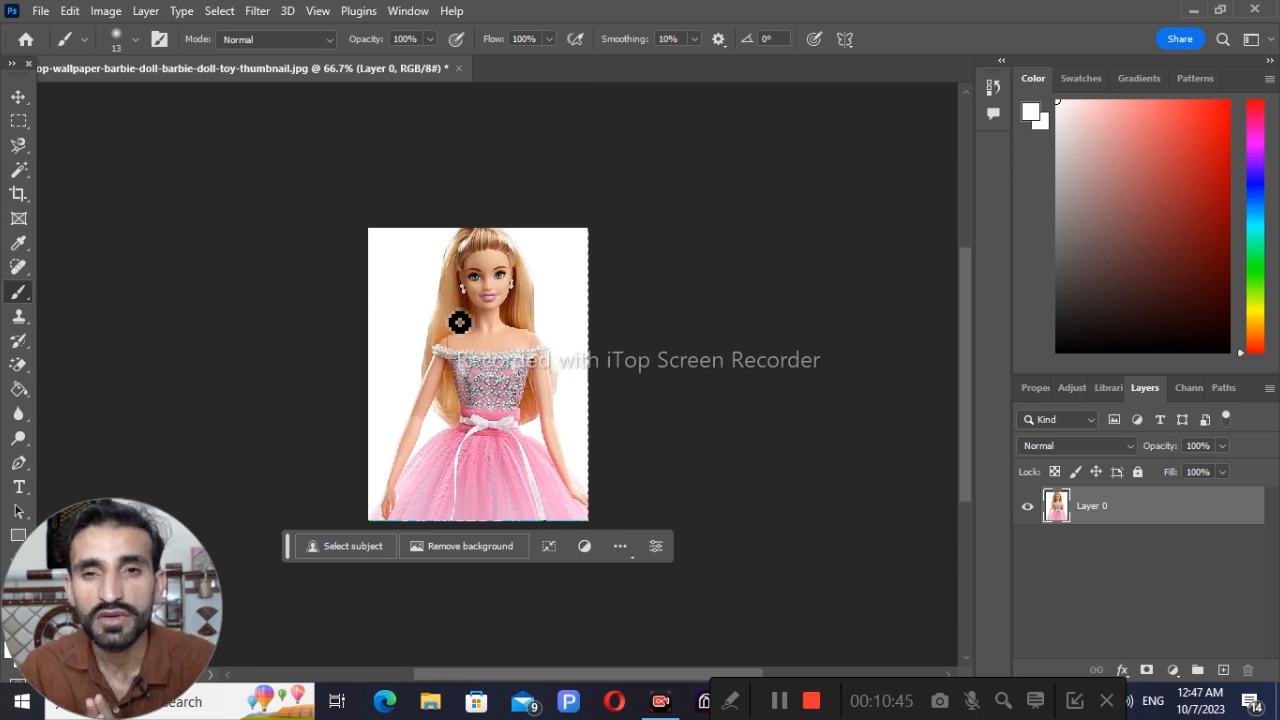
pyautogui.keyDown('ctrl'); pyautogui.click(503, 293); pyautogui.keyUp('ctrl')
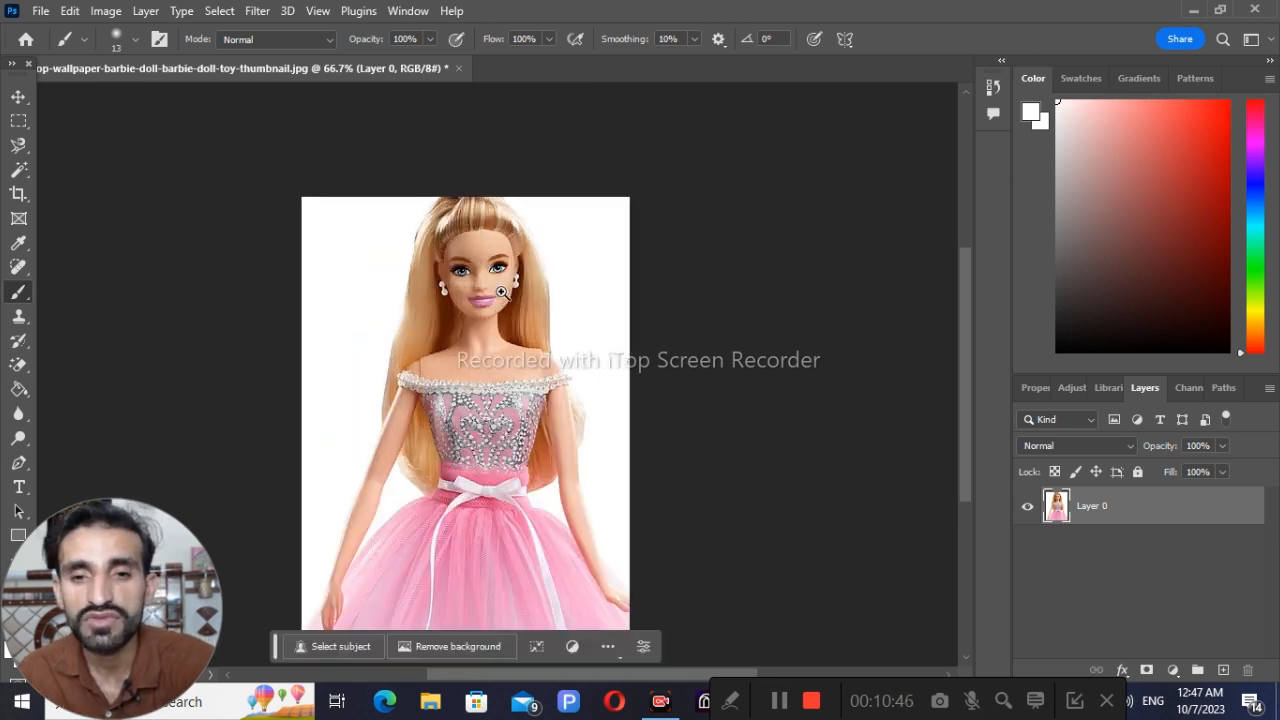
pyautogui.keyDown('ctrl'); pyautogui.click(503, 293); pyautogui.keyUp('ctrl')
pyautogui.keyDown('ctrl'); pyautogui.click(503, 293); pyautogui.keyUp('ctrl')
pyautogui.keyDown('ctrl'); pyautogui.click(503, 293); pyautogui.keyUp('ctrl')
pyautogui.keyDown('ctrl'); pyautogui.click(503, 293); pyautogui.keyUp('ctrl')
pyautogui.keyDown('ctrl'); pyautogui.click(503, 293); pyautogui.keyUp('ctrl')
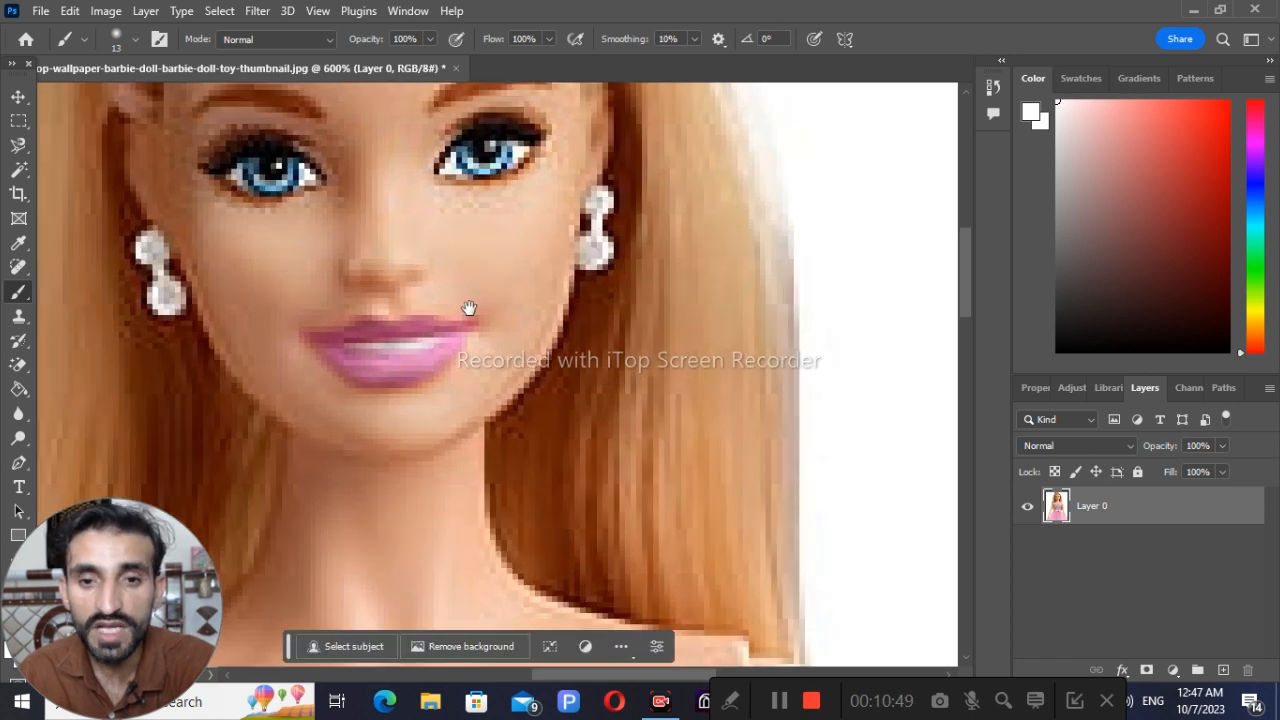
pyautogui.moveTo(467, 302); pyautogui.dragTo(578, 352)
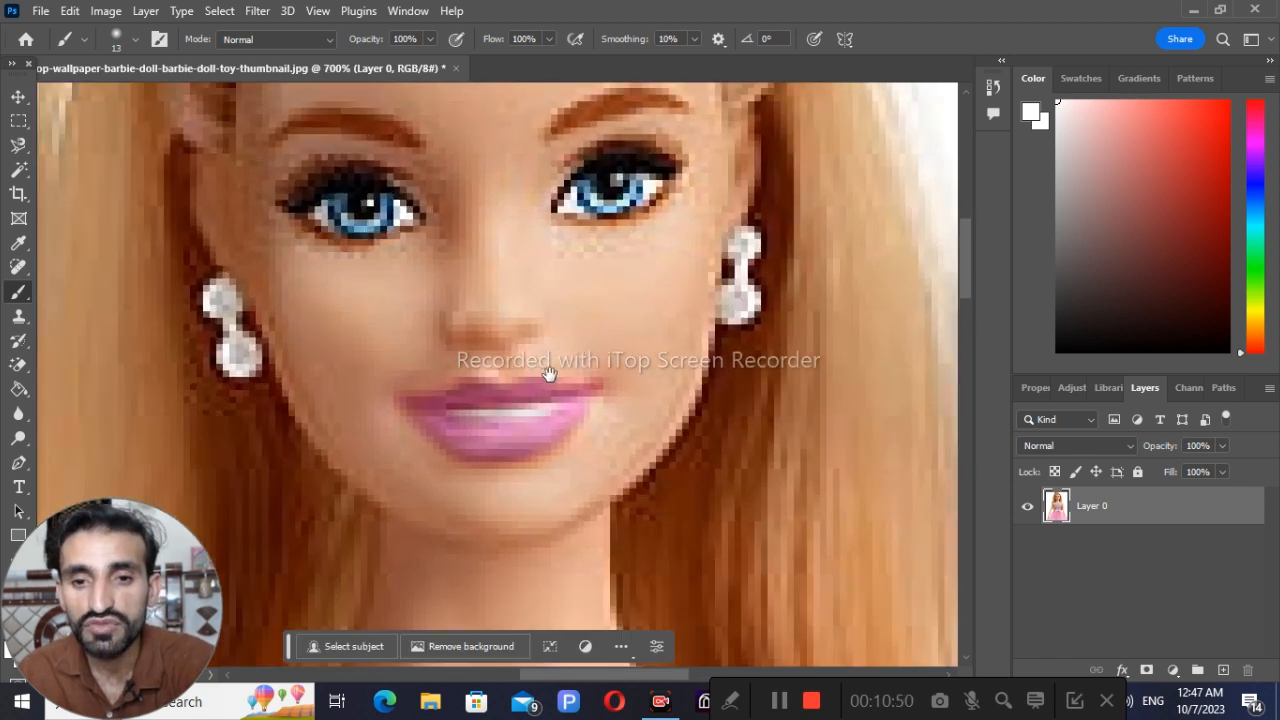
pyautogui.keyDown('ctrl'); pyautogui.click(549, 374); pyautogui.keyUp('ctrl')
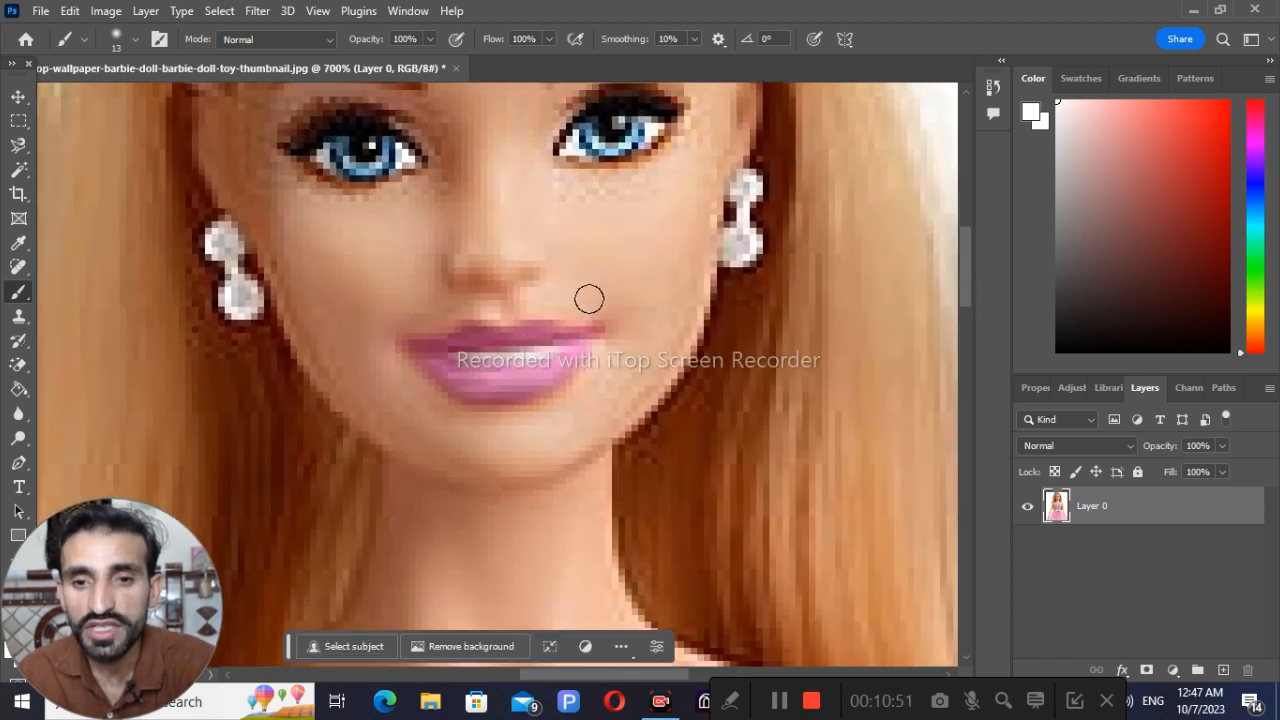
pyautogui.moveTo(590, 277)
pyautogui.mouseDown()
pyautogui.moveTo(609, 251)
pyautogui.moveTo(635, 265)
pyautogui.mouseUp()
pyautogui.hotkey('ctrl', 'z')
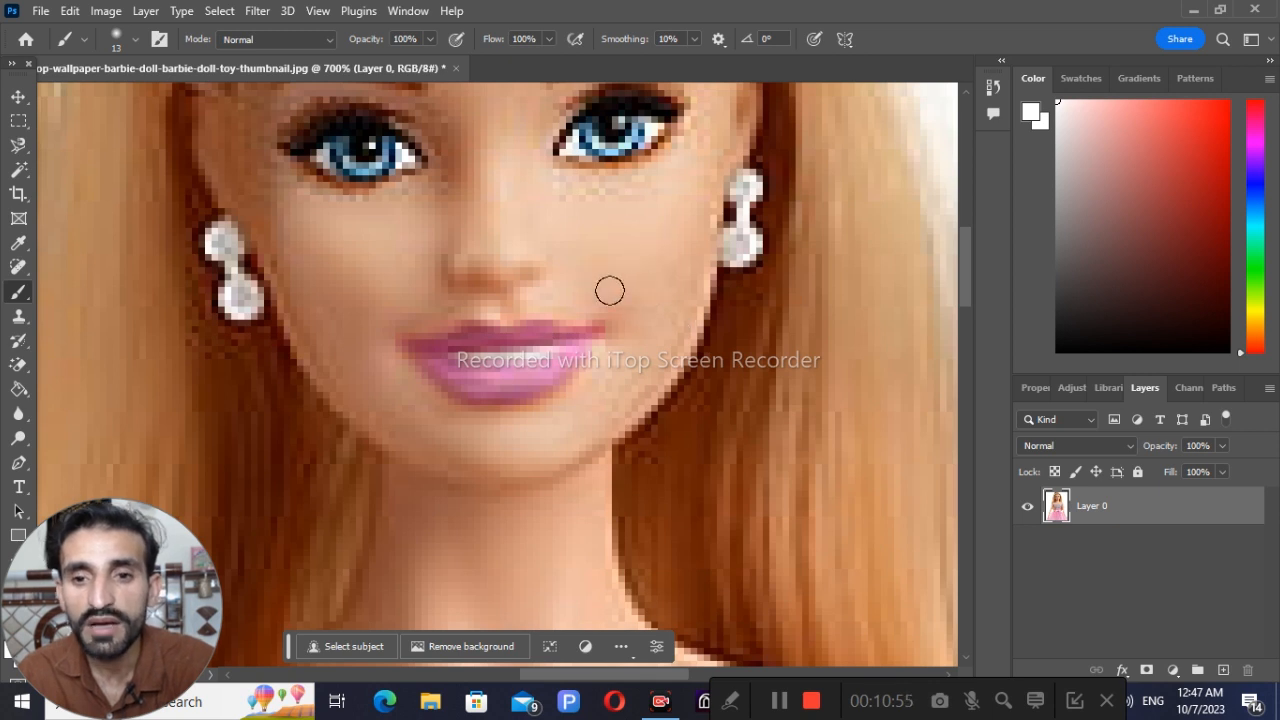
# Set the brush size to 12 px with 0% hardness and paint one soft white dab on the doll's cheek
pyautogui.click(133, 40)
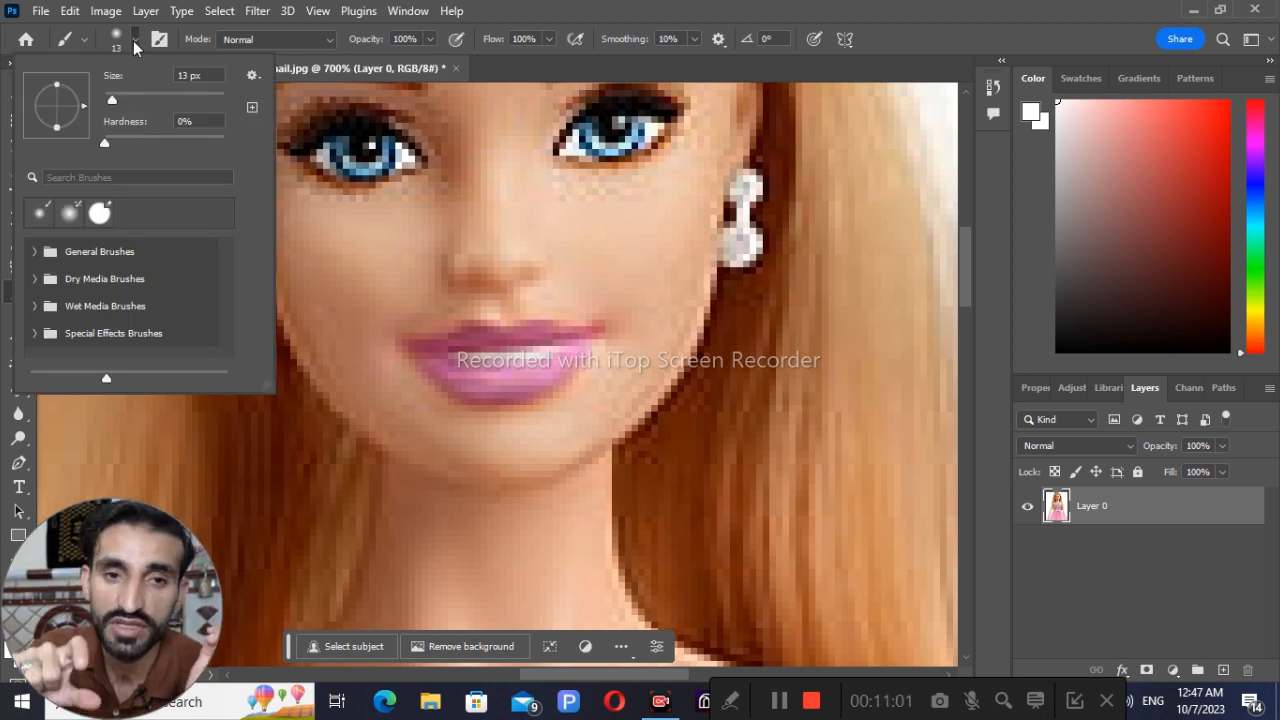
pyautogui.rightClick(576, 210)
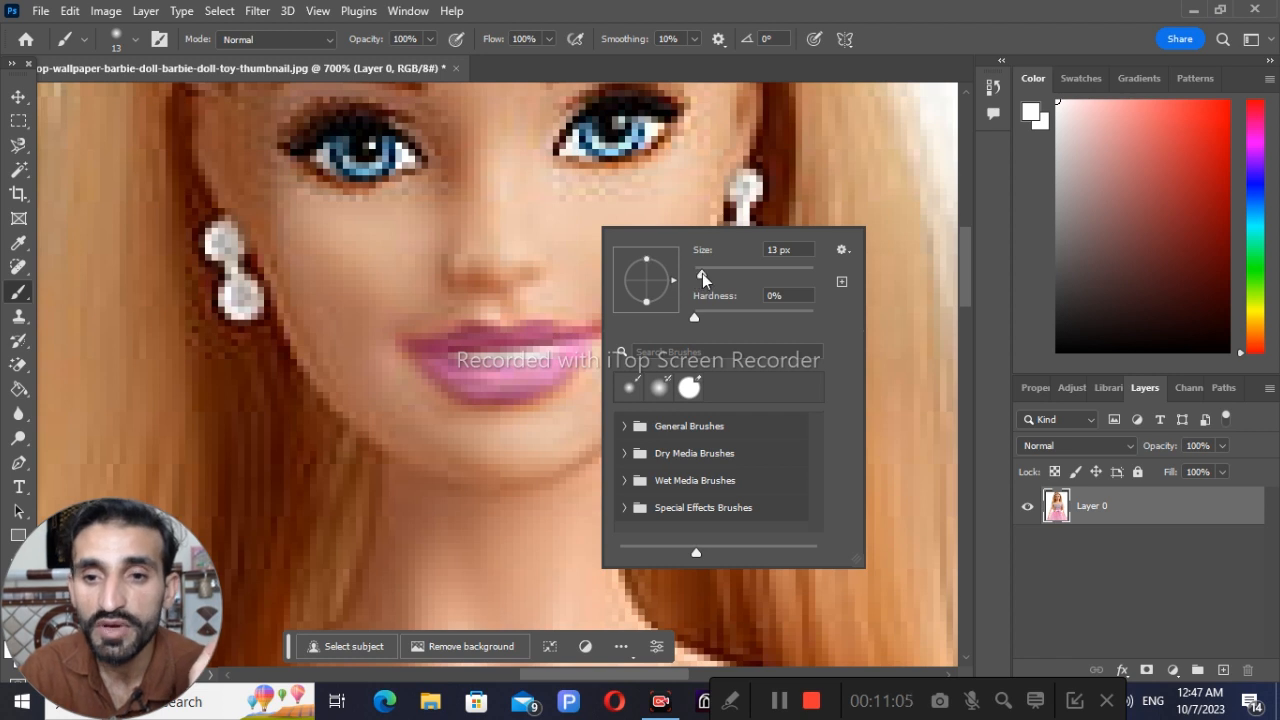
pyautogui.moveTo(703, 279); pyautogui.dragTo(730, 279)
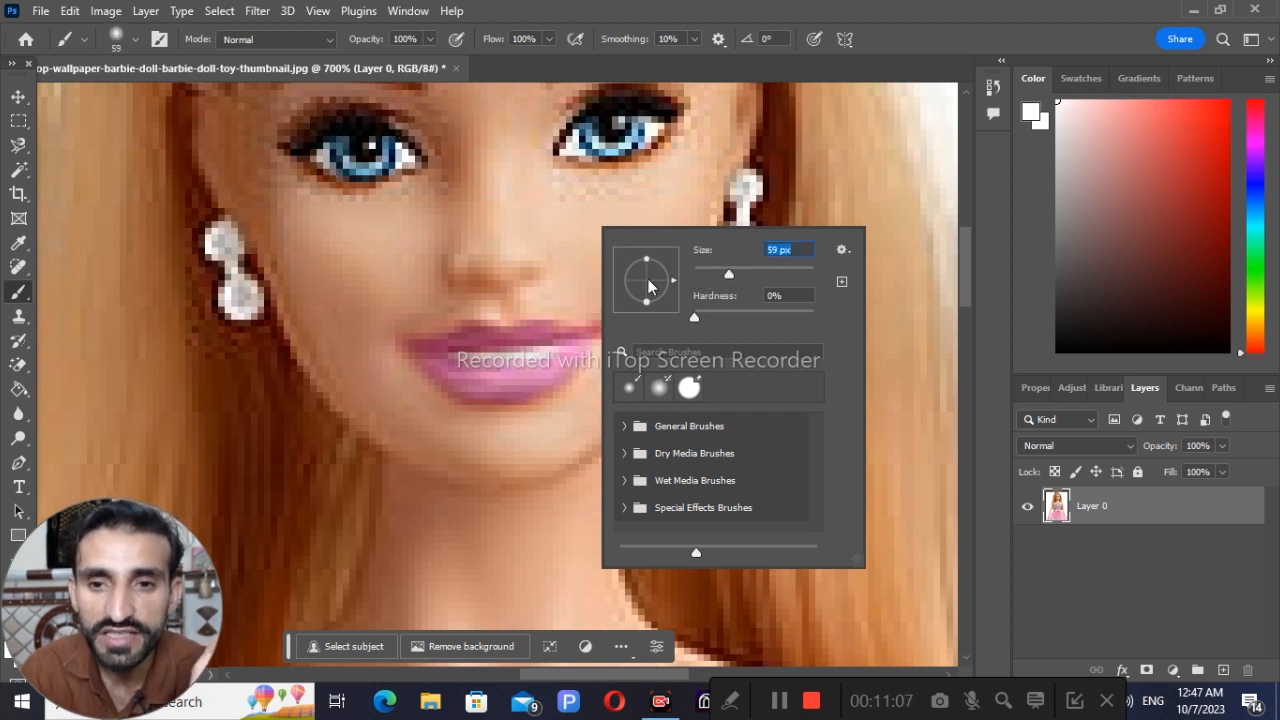
pyautogui.moveTo(712, 279)
pyautogui.mouseDown()
pyautogui.moveTo(694, 276)
pyautogui.moveTo(709, 274)
pyautogui.moveTo(733, 319)
pyautogui.moveTo(665, 315)
pyautogui.mouseUp()
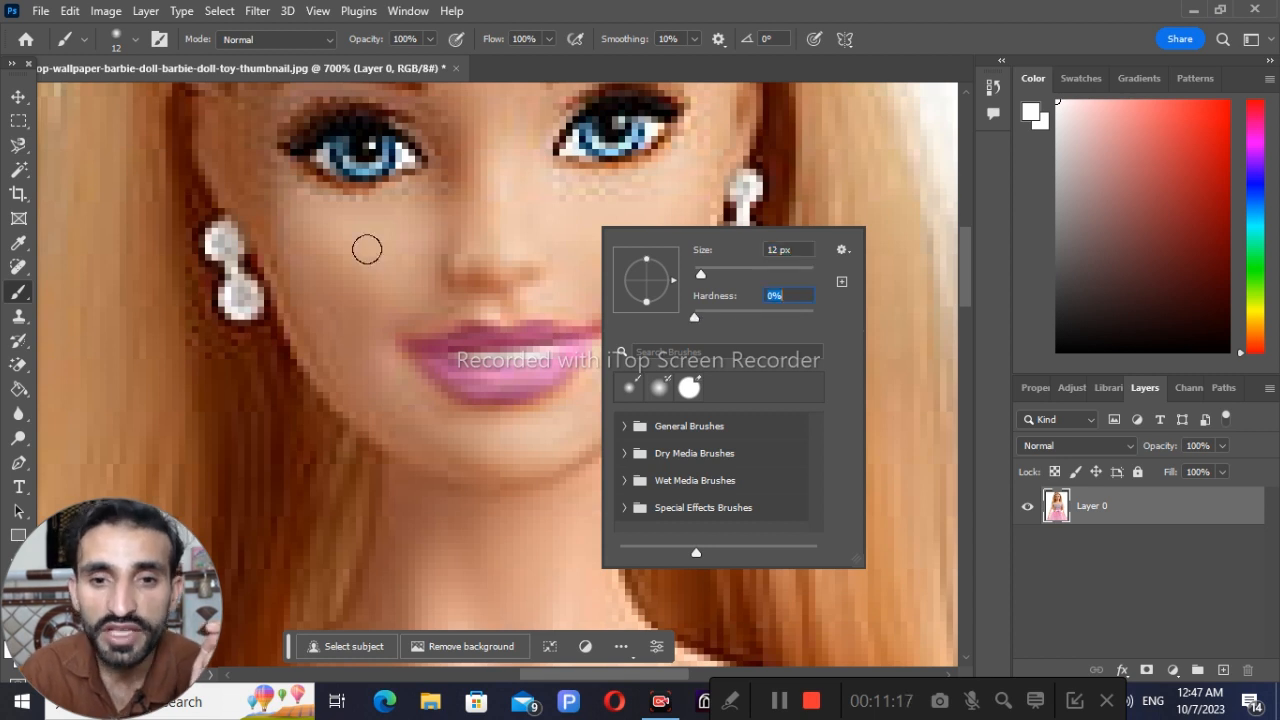
pyautogui.click(384, 267)
# Raise the brush hardness to its maximum and paint a hard-edged white dab over the soft one
pyautogui.rightClick(412, 250)
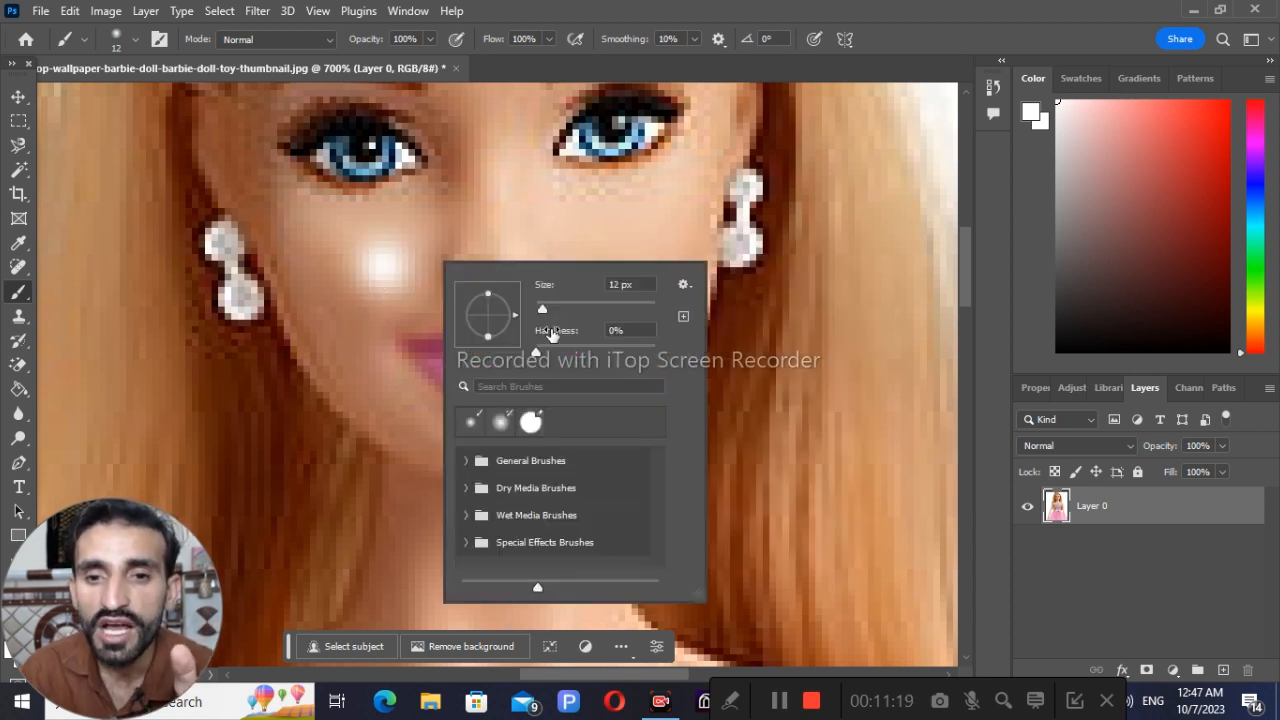
pyautogui.moveTo(566, 344); pyautogui.dragTo(662, 347)
pyautogui.click(361, 275)
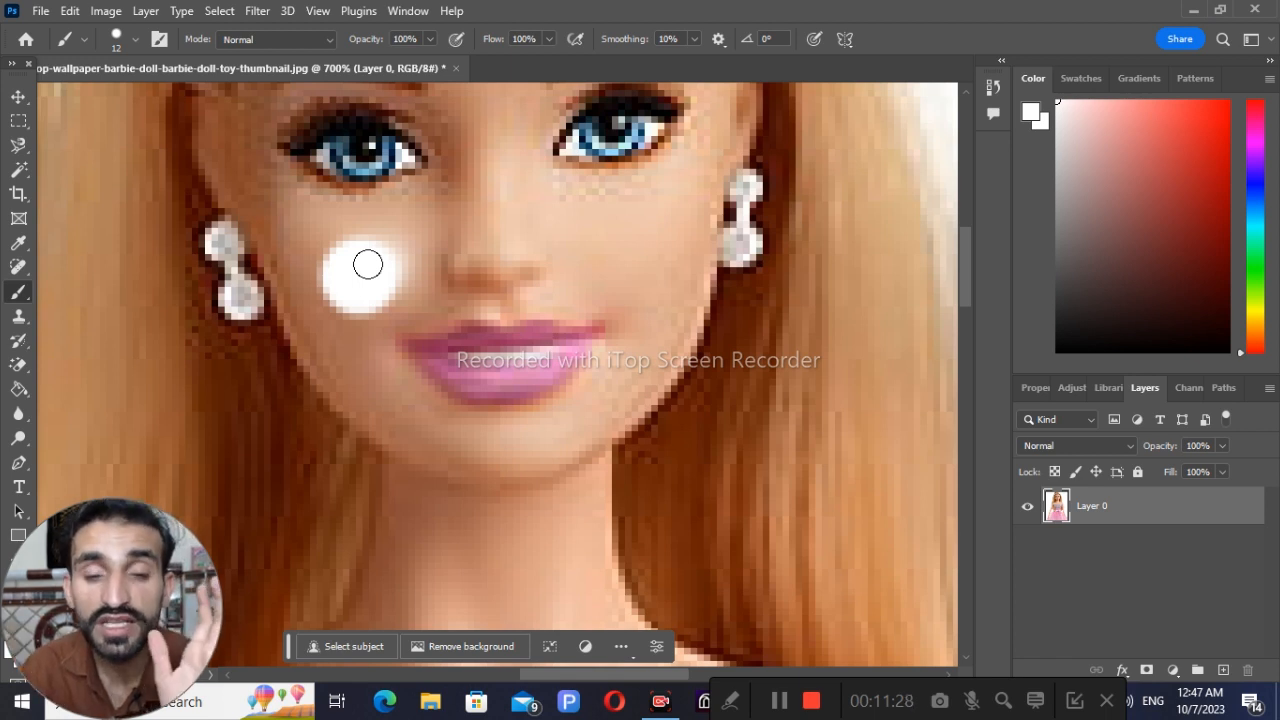
# Lower the brush hardness to 0%, raise it back to 100%, and paint another white dab just below the first
pyautogui.rightClick(366, 230)
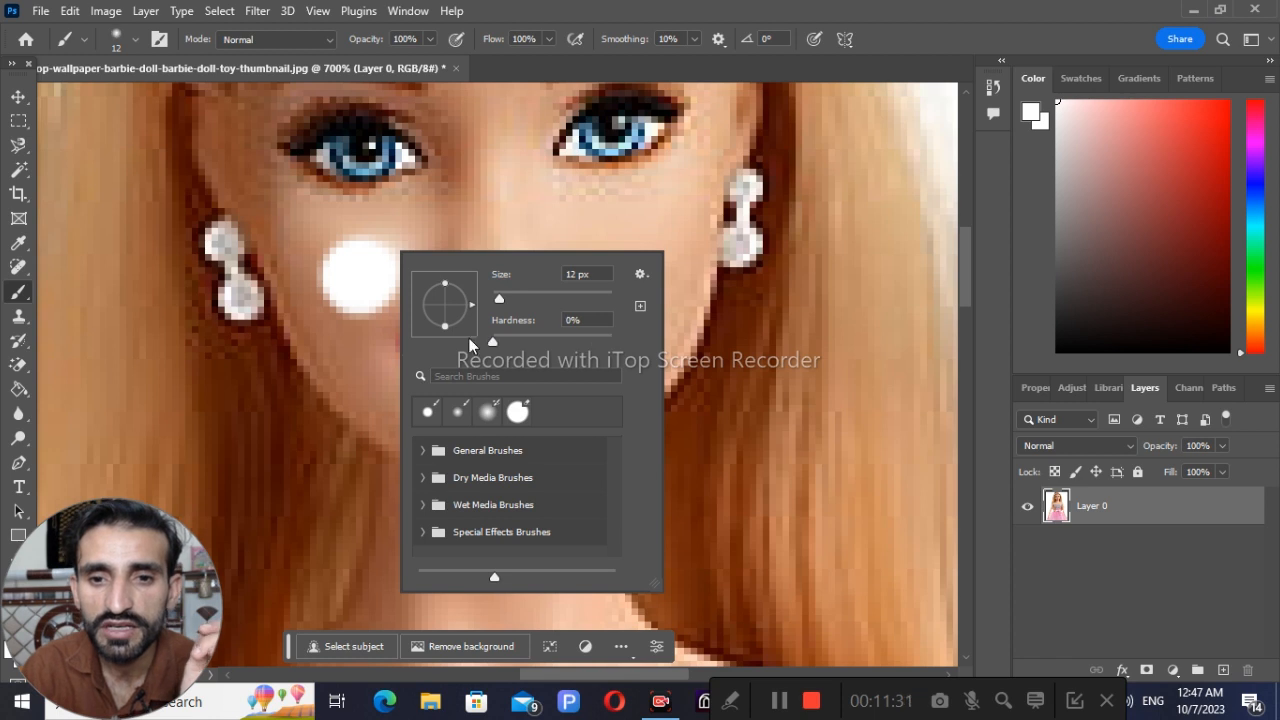
pyautogui.hotkey('shift', '[')
pyautogui.hotkey('shift', ']')
pyautogui.hotkey('shift', ']')
pyautogui.hotkey('shift', ']')
pyautogui.hotkey('shift', ']')
pyautogui.click(343, 331)
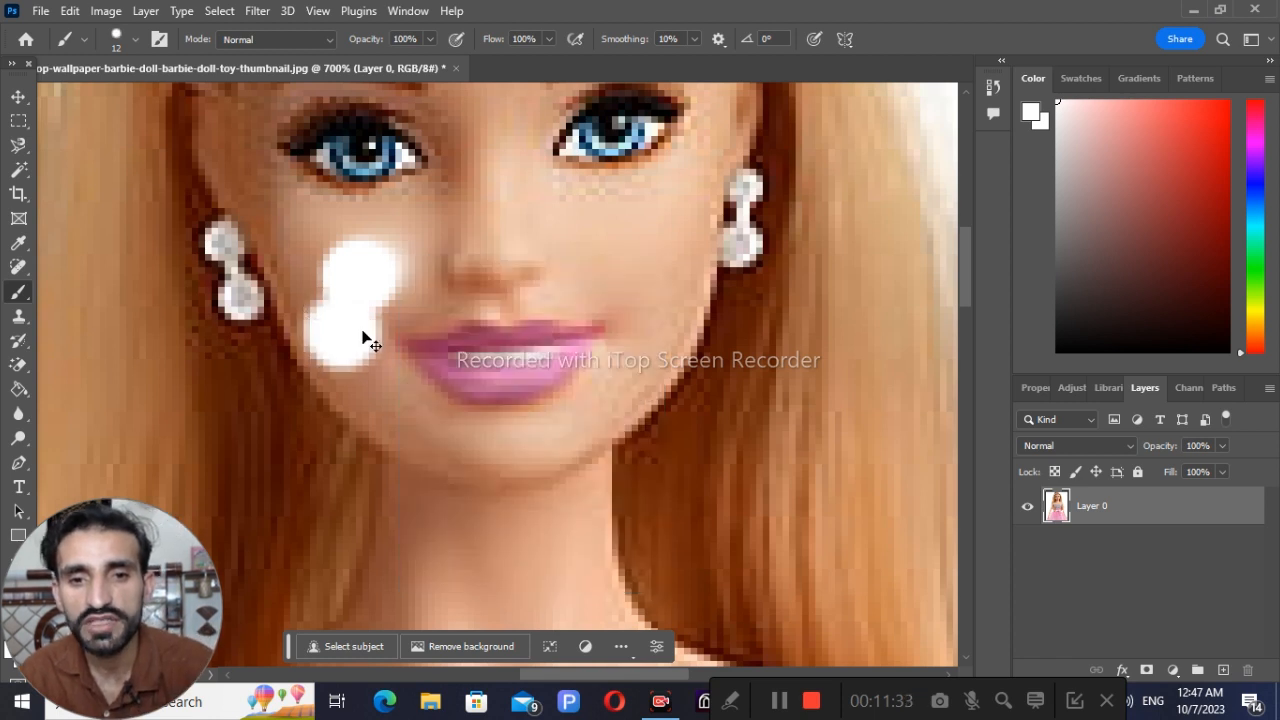
# Undo the white dabs on the doll's cheek and set the brush's blending mode to Darken
pyautogui.hotkey('ctrl', 'z')
pyautogui.hotkey('ctrl', 'z')
pyautogui.rightClick(396, 248)
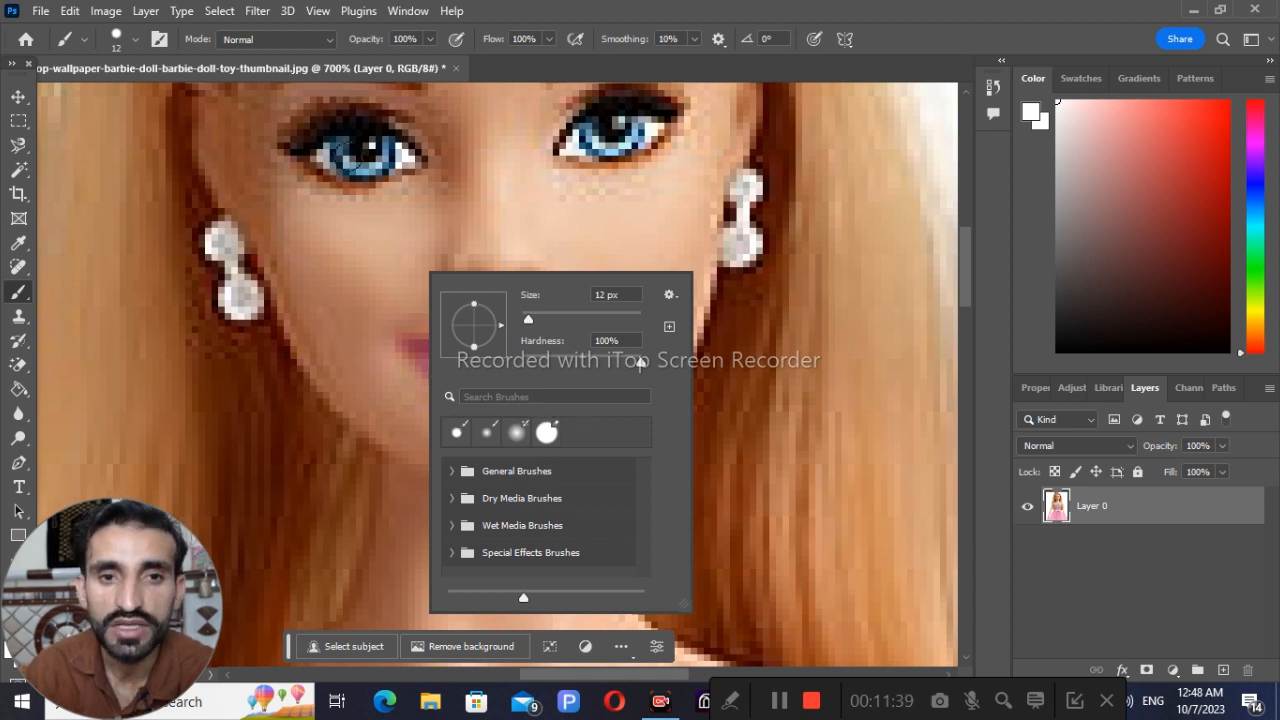
pyautogui.click(318, 42)
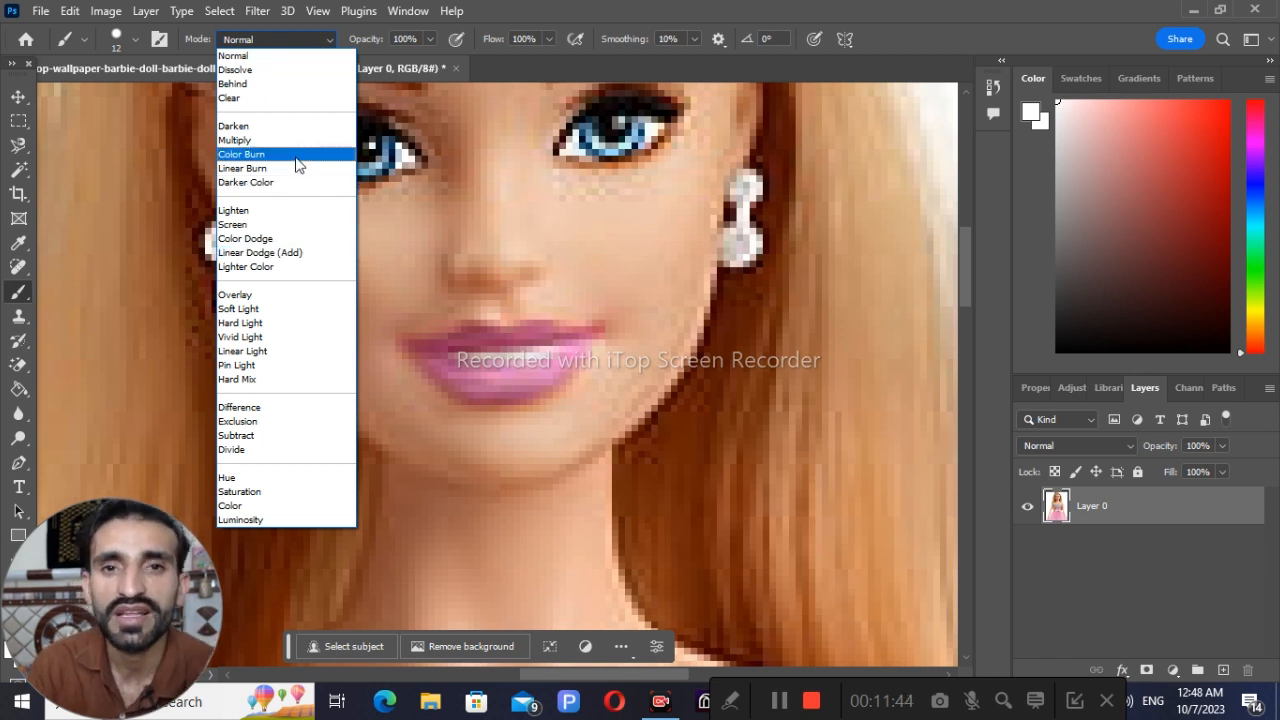
pyautogui.click(295, 127)
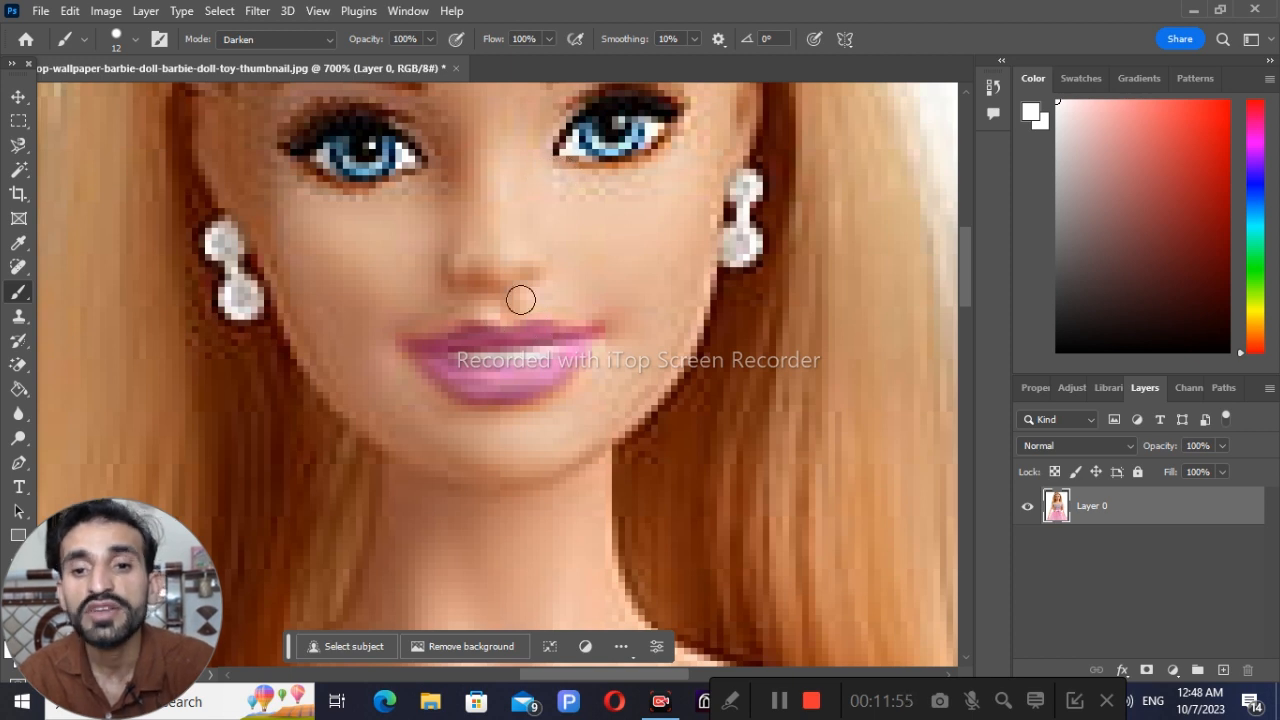
# Set the brush's blending mode to Normal, its opacity to 25% and its flow to 39%
pyautogui.click(330, 39)
pyautogui.click(245, 56)
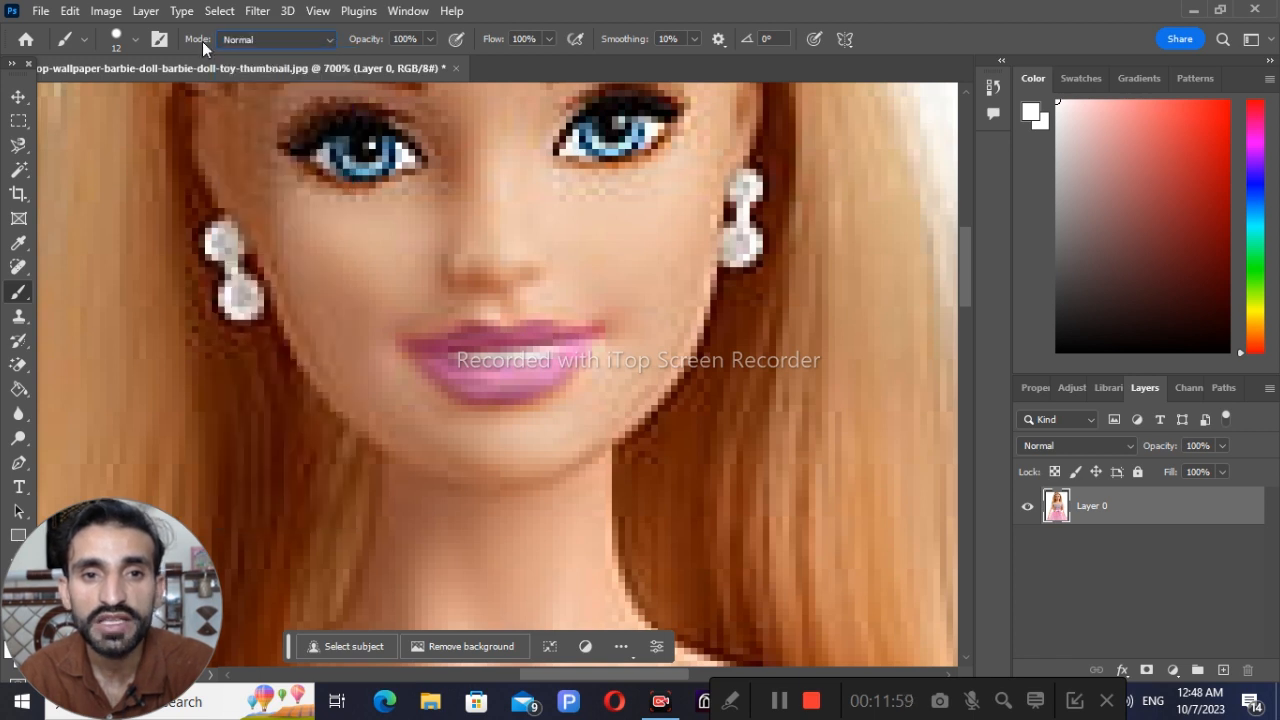
pyautogui.click(430, 39)
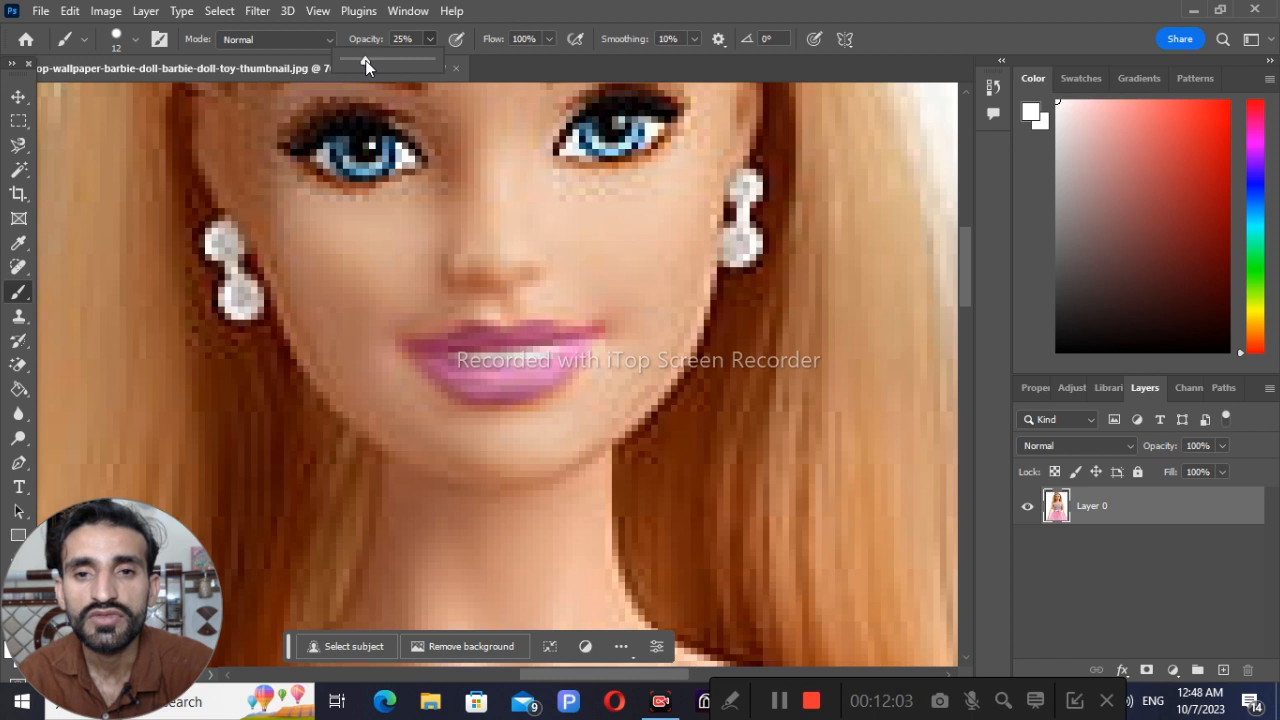
pyautogui.click(549, 38)
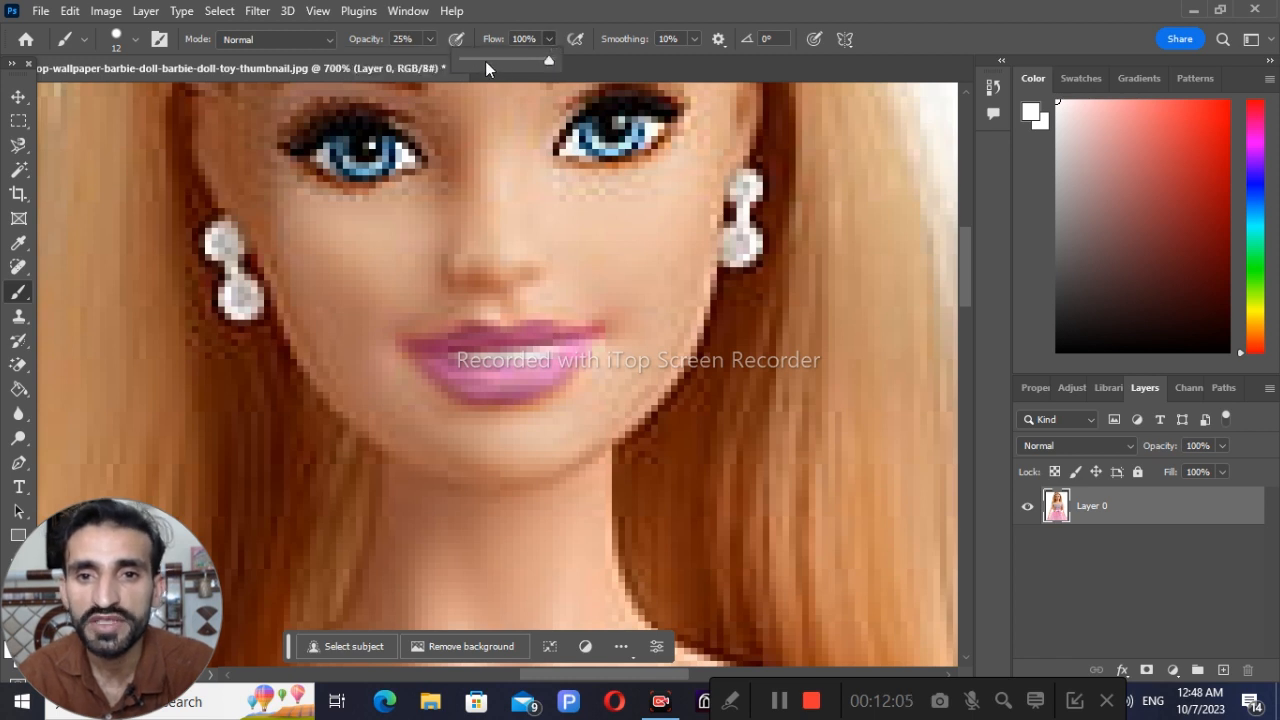
pyautogui.moveTo(486, 61); pyautogui.dragTo(500, 65)
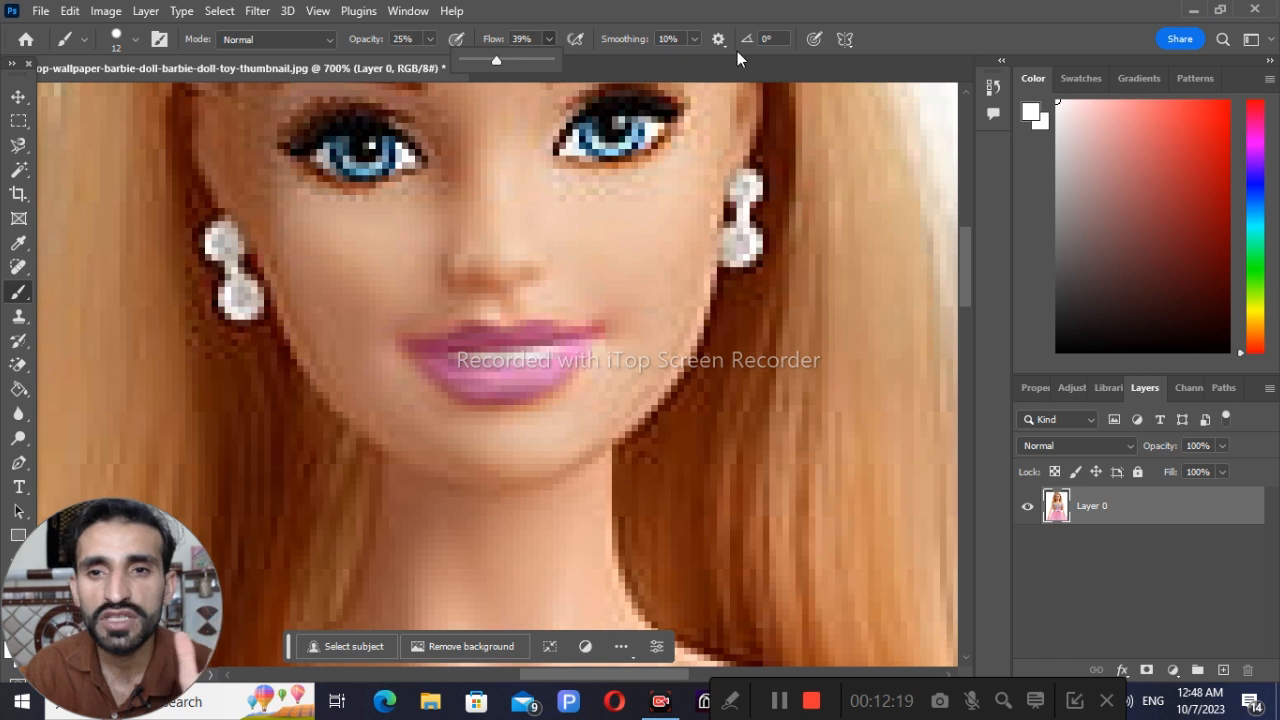
pyautogui.click(694, 39)
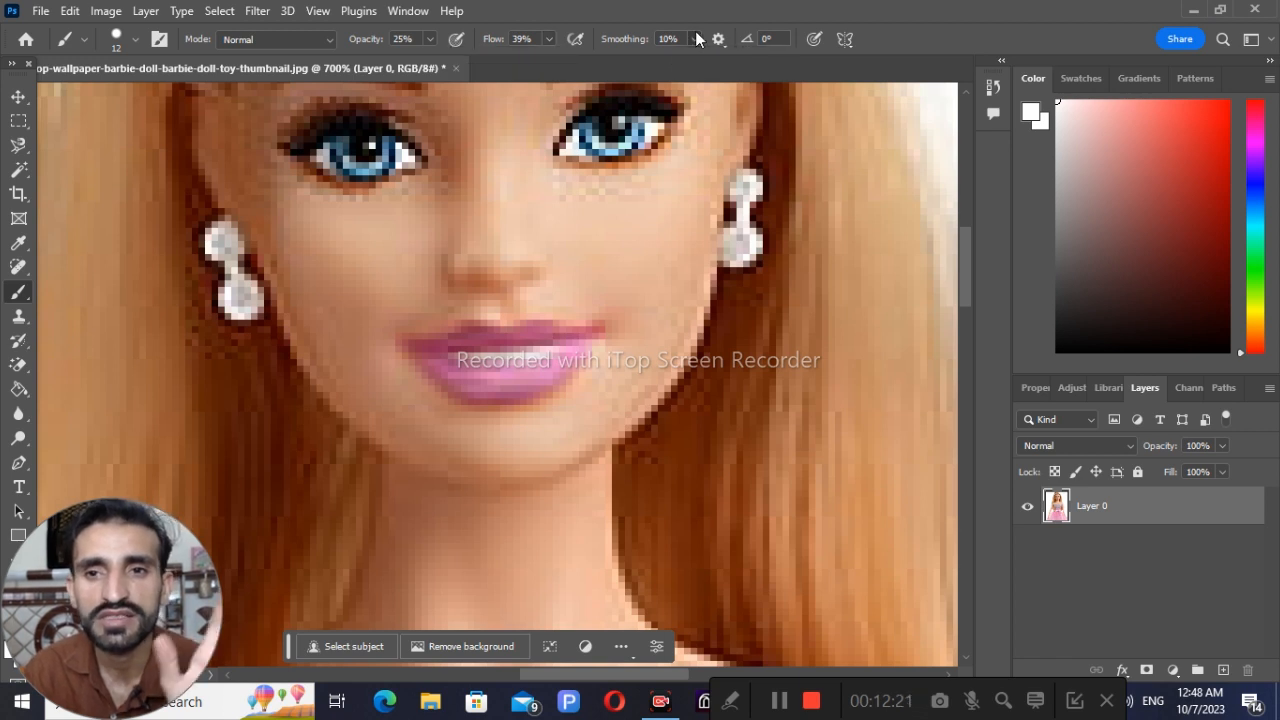
pyautogui.click(585, 222)
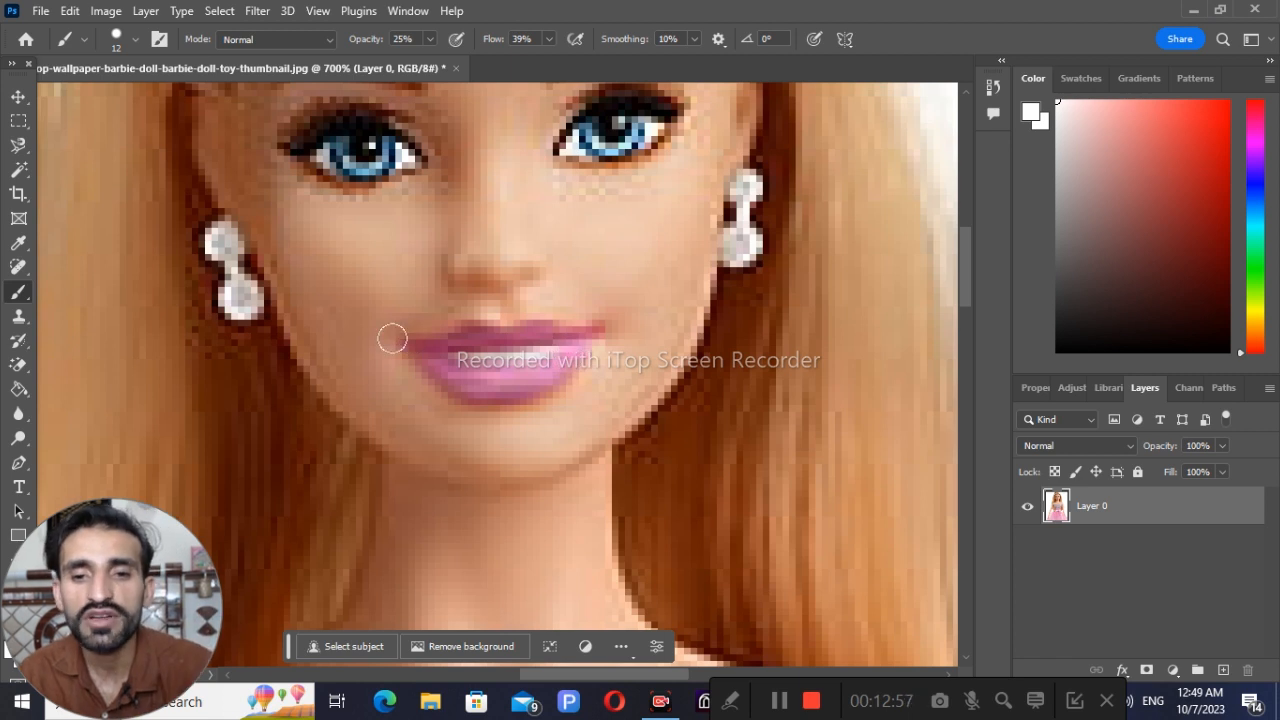
# Paint translucent white strokes over the lips and chin near the mouth corner on the right of the image
pyautogui.rightClick(550, 400)
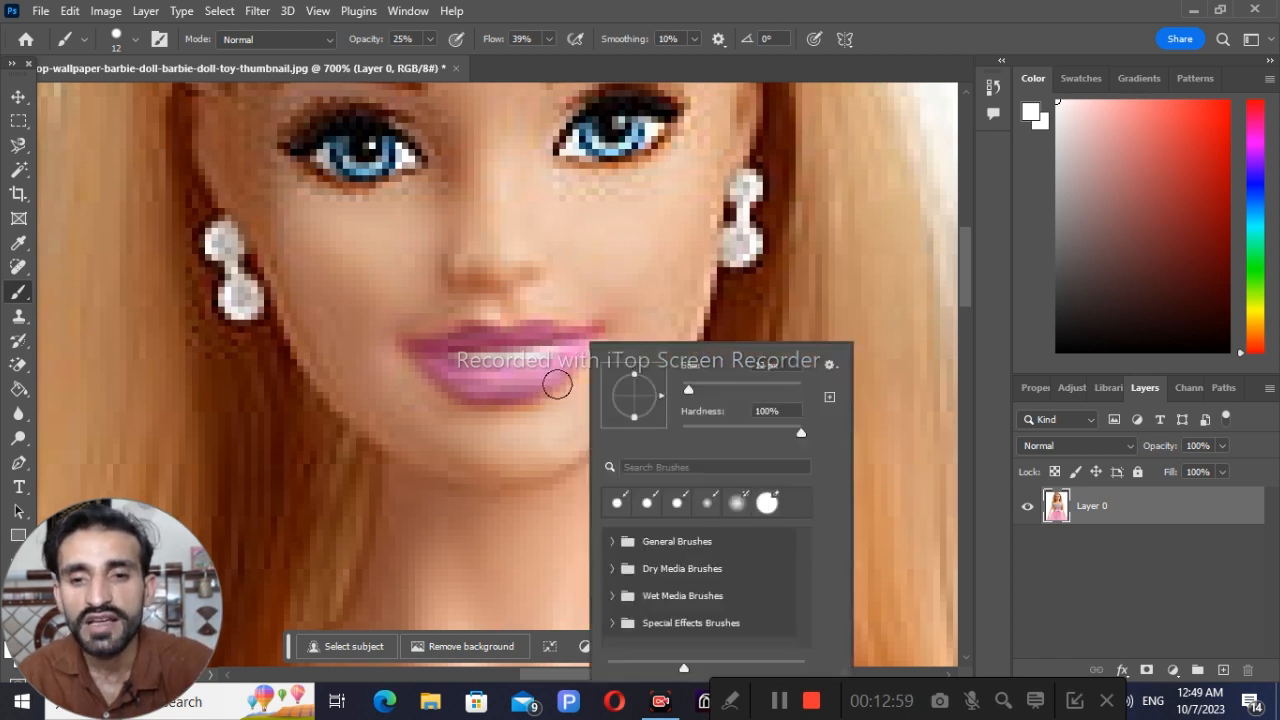
pyautogui.click(543, 400)
pyautogui.moveTo(550, 348)
pyautogui.mouseDown()
pyautogui.moveTo(543, 333)
pyautogui.moveTo(559, 324)
pyautogui.mouseUp()
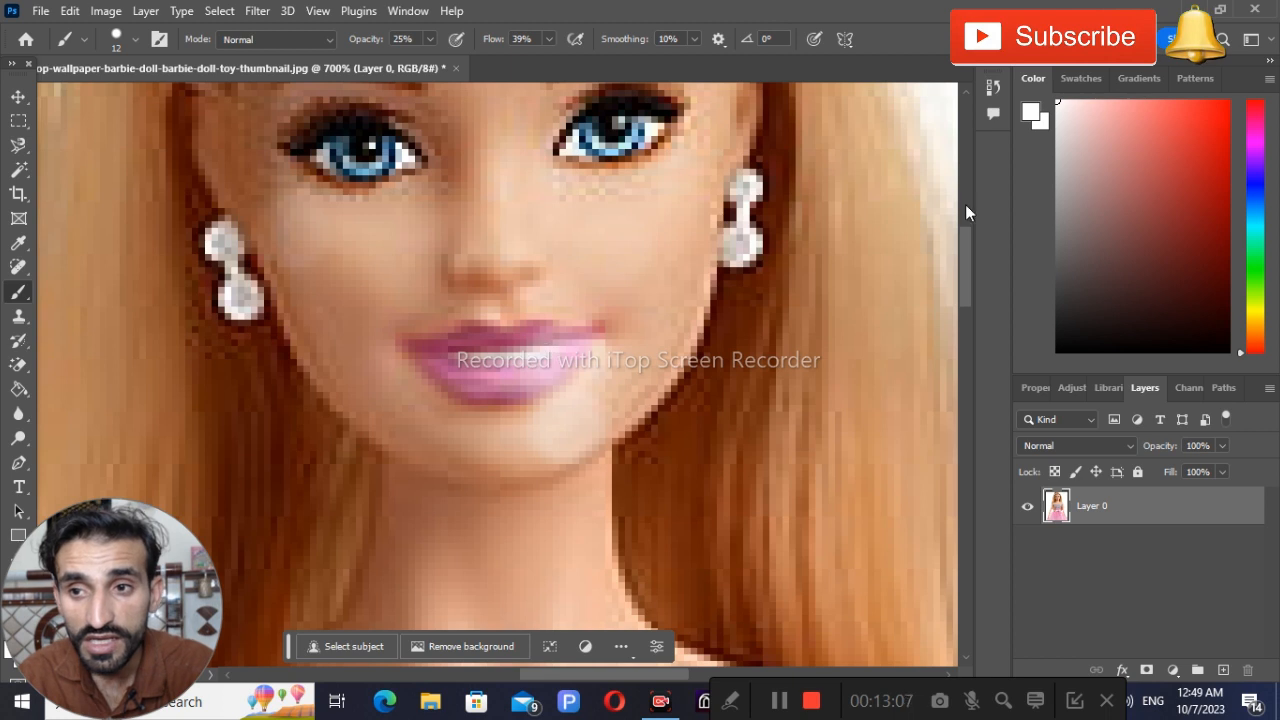
# Choose a bright red foreground color and paint a translucent red patch on the cheek left of the nose
pyautogui.click(1137, 134)
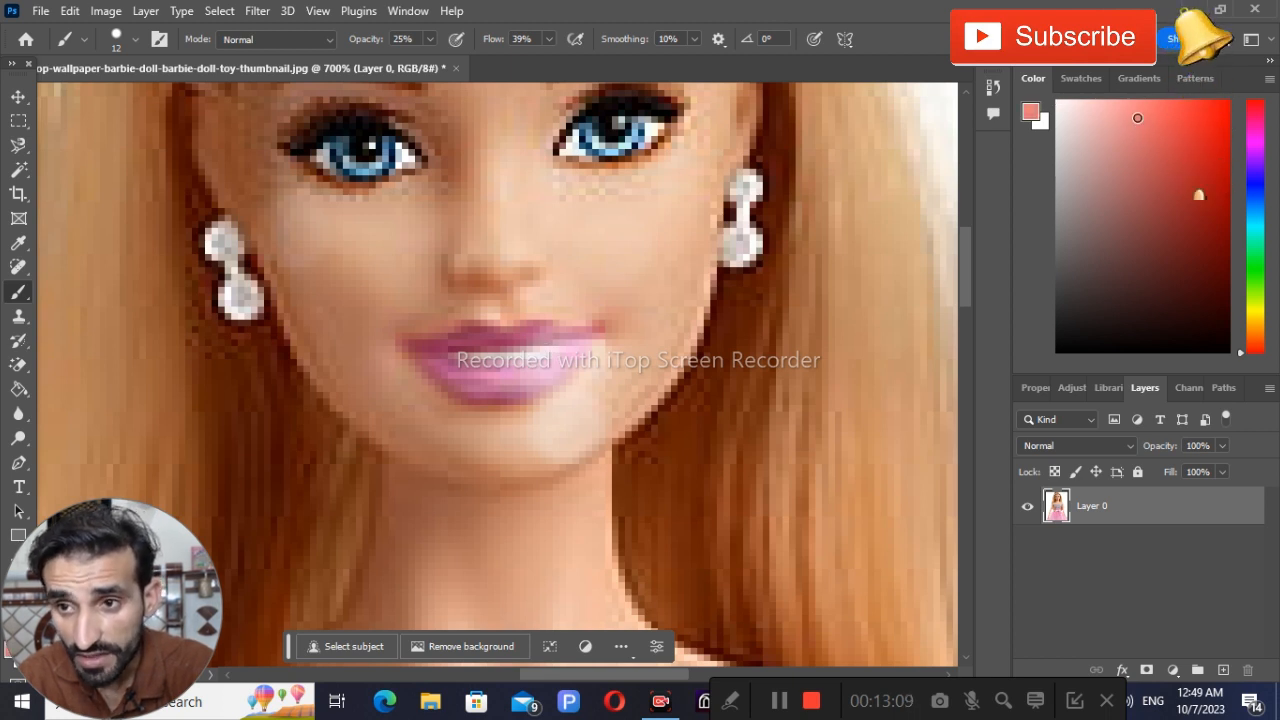
pyautogui.click(1225, 111)
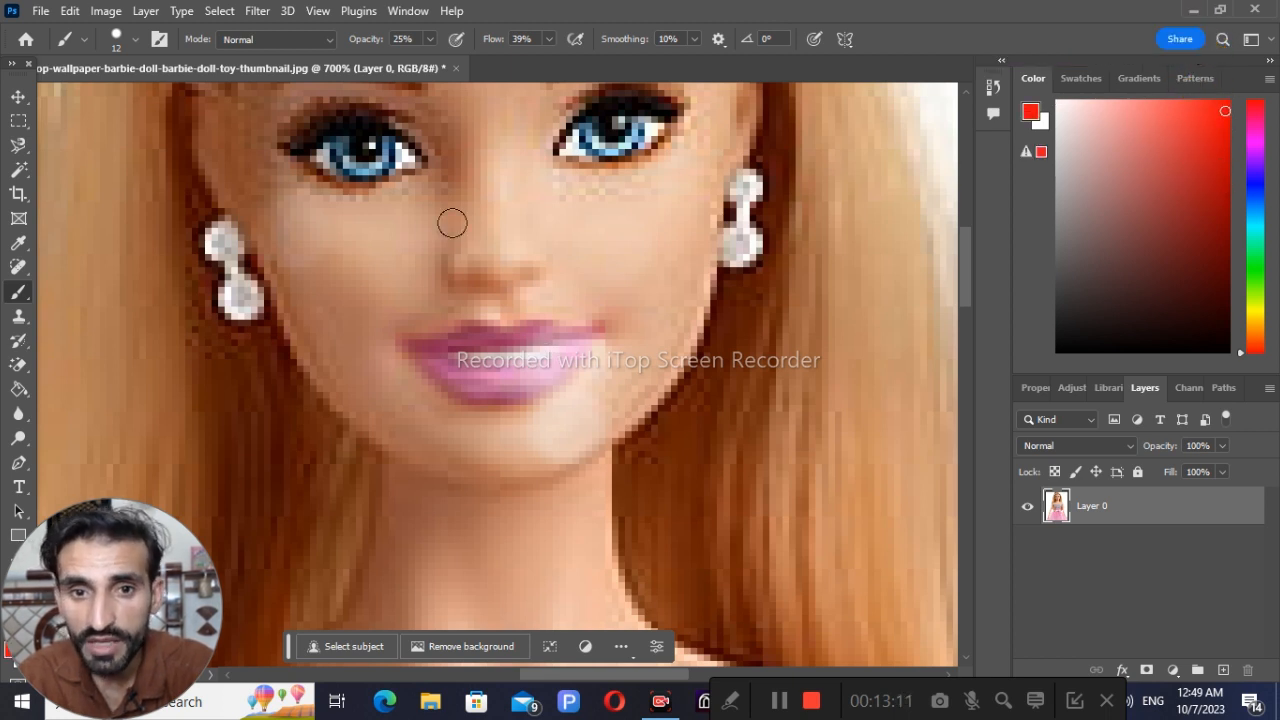
pyautogui.click(356, 280)
pyautogui.click(347, 264)
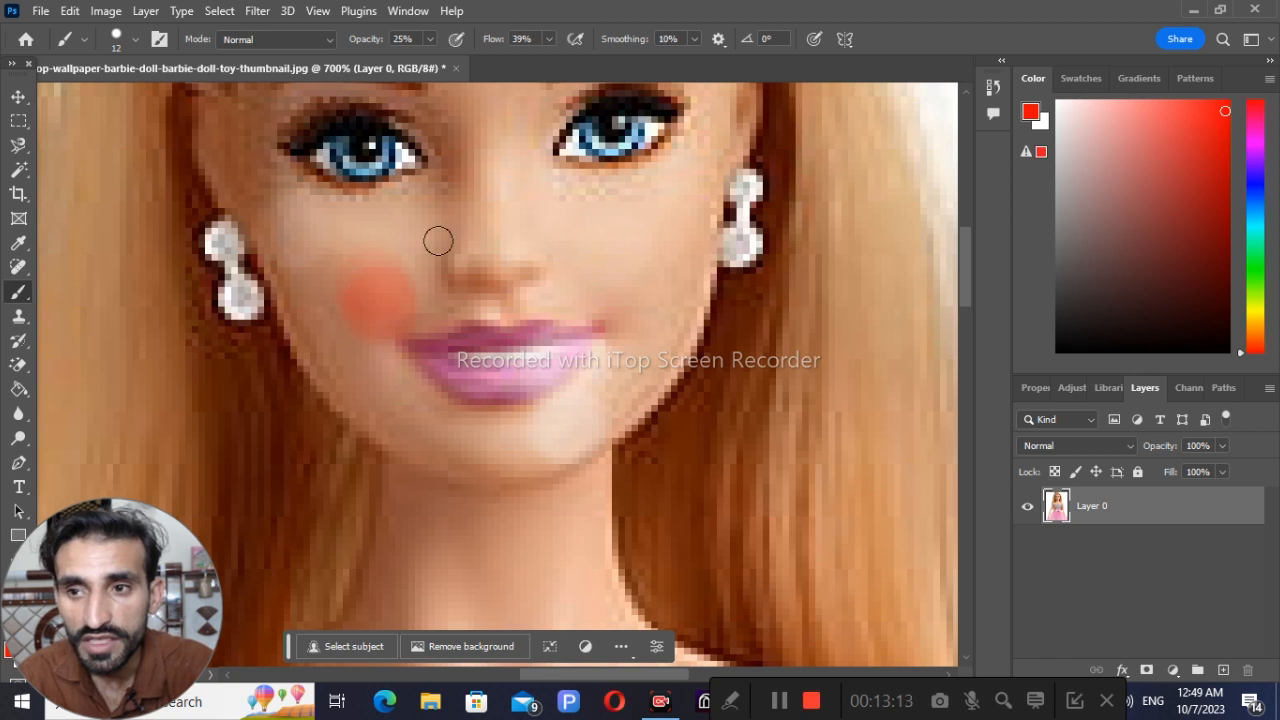
# Sample a skin tone from the doll's cheek with the Eyedropper and brush it over the red patch
pyautogui.moveTo(1221, 112)
pyautogui.mouseDown()
pyautogui.moveTo(1132, 122)
pyautogui.moveTo(1138, 150)
pyautogui.mouseUp()
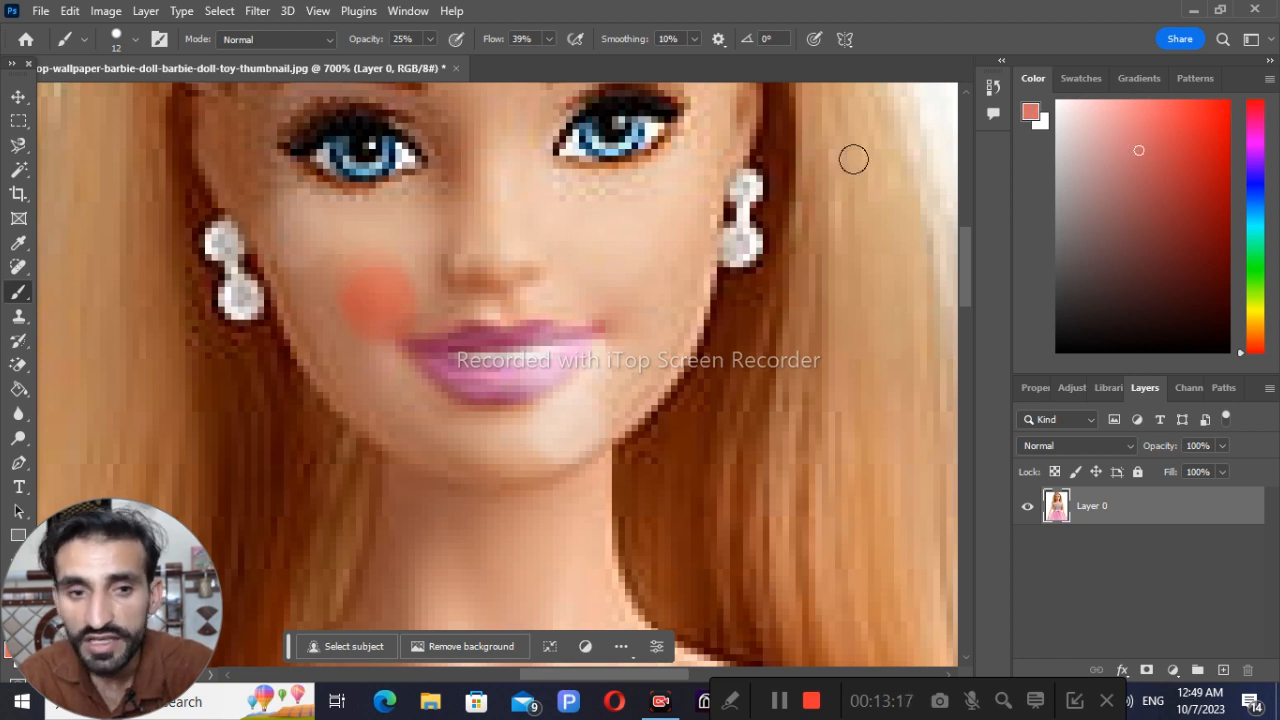
pyautogui.click(20, 244)
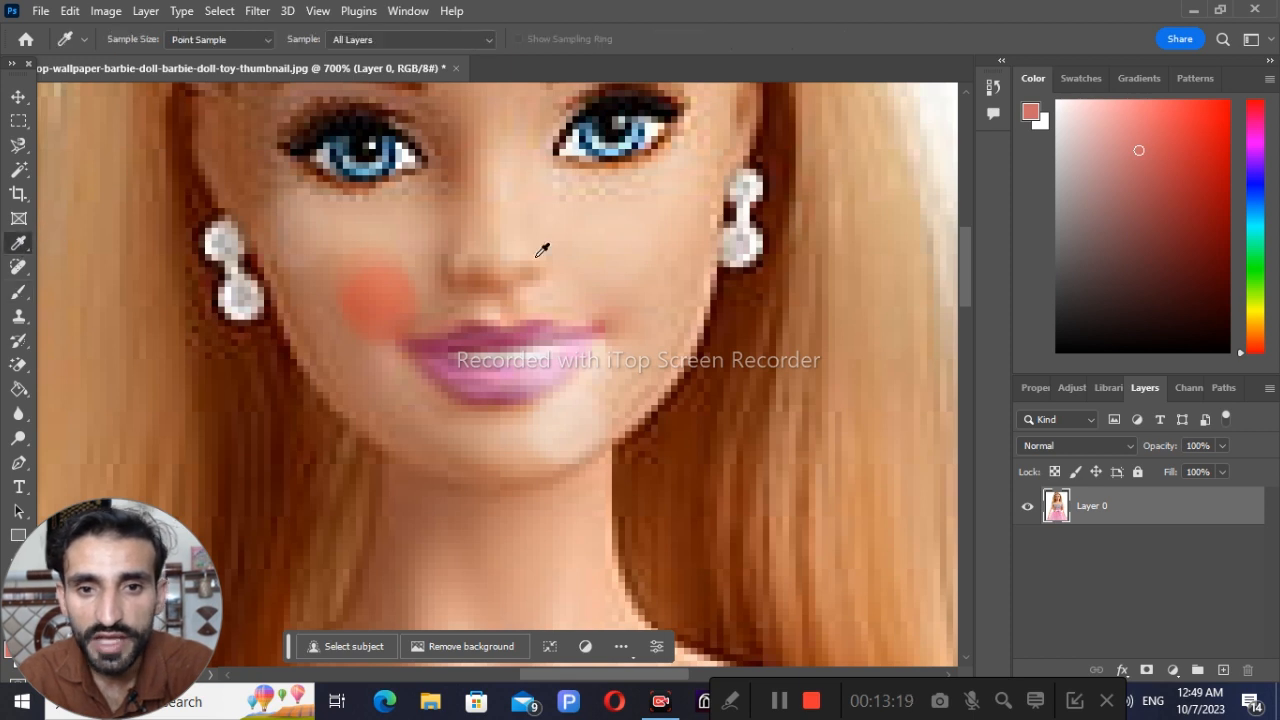
pyautogui.click(366, 223)
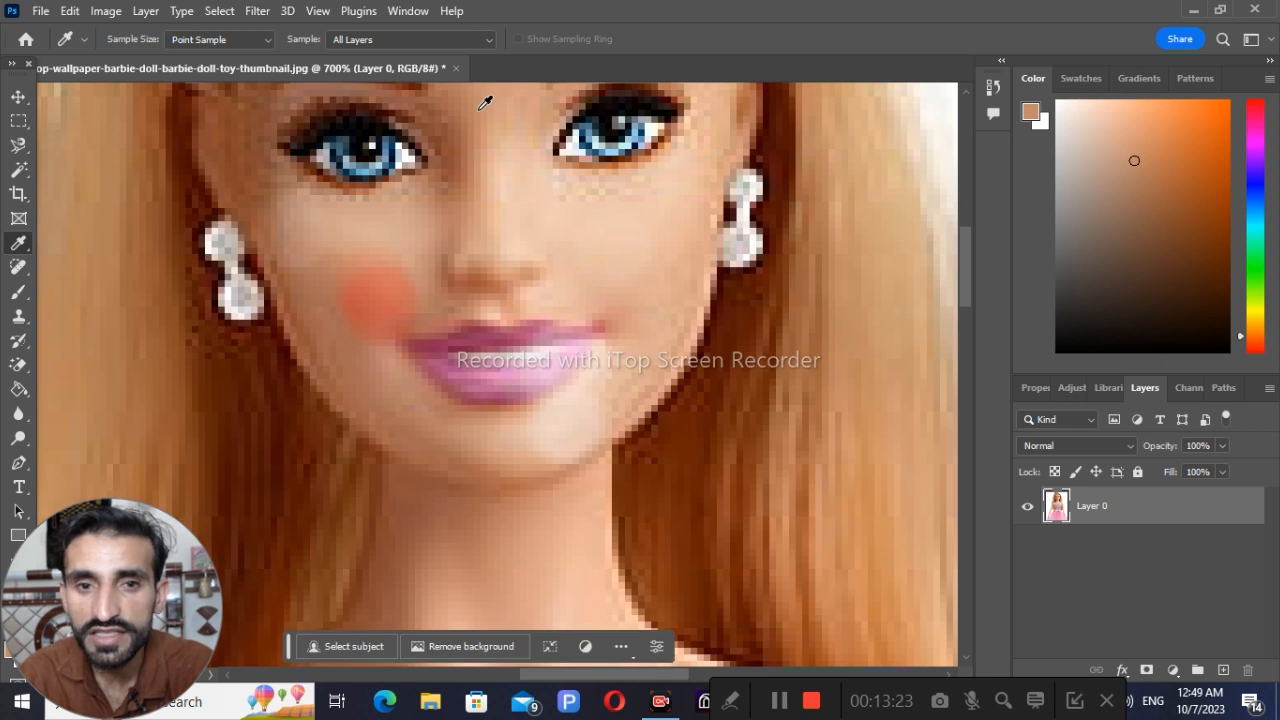
pyautogui.click(18, 292)
pyautogui.moveTo(365, 290)
pyautogui.mouseDown()
pyautogui.moveTo(349, 251)
pyautogui.moveTo(352, 313)
pyautogui.moveTo(362, 272)
pyautogui.moveTo(363, 296)
pyautogui.moveTo(340, 284)
pyautogui.moveTo(367, 299)
pyautogui.moveTo(365, 246)
pyautogui.moveTo(357, 326)
pyautogui.moveTo(339, 256)
pyautogui.moveTo(354, 314)
pyautogui.moveTo(377, 335)
pyautogui.mouseUp()
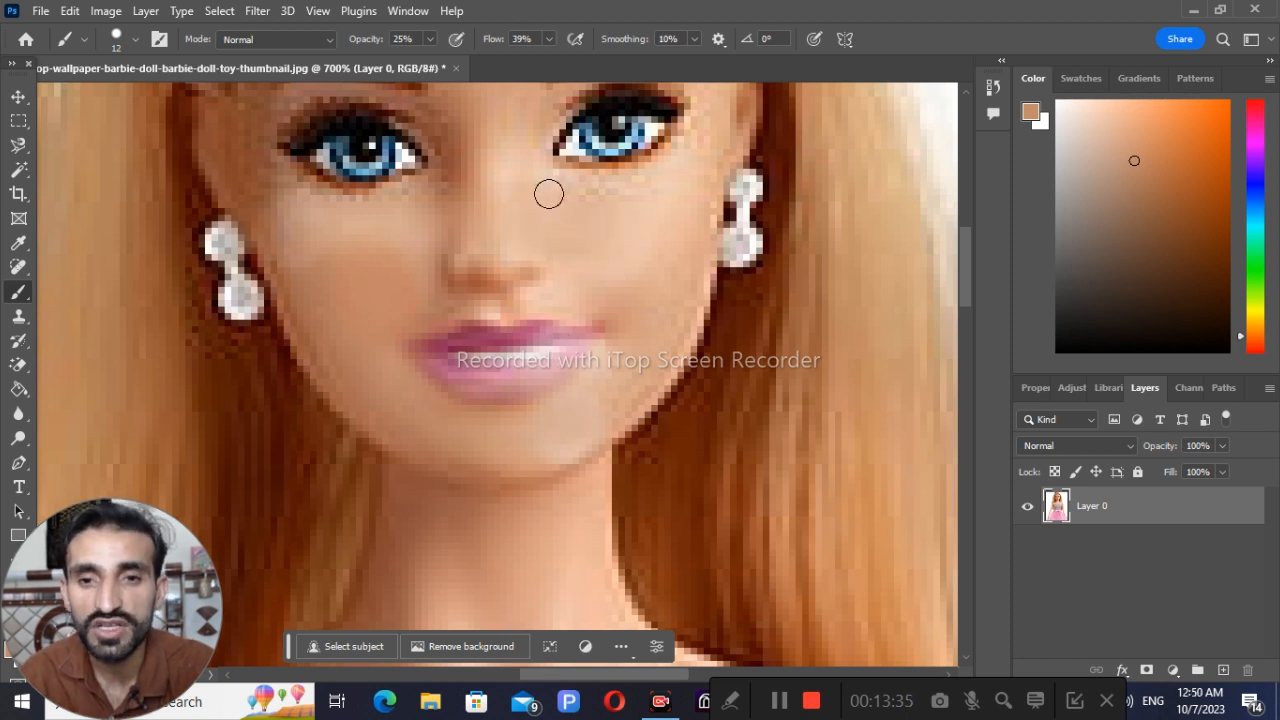
# Draw several thin, roughly vertical lines across the doll's cheeks and nose with the Pencil Tool
pyautogui.rightClick(28, 297)
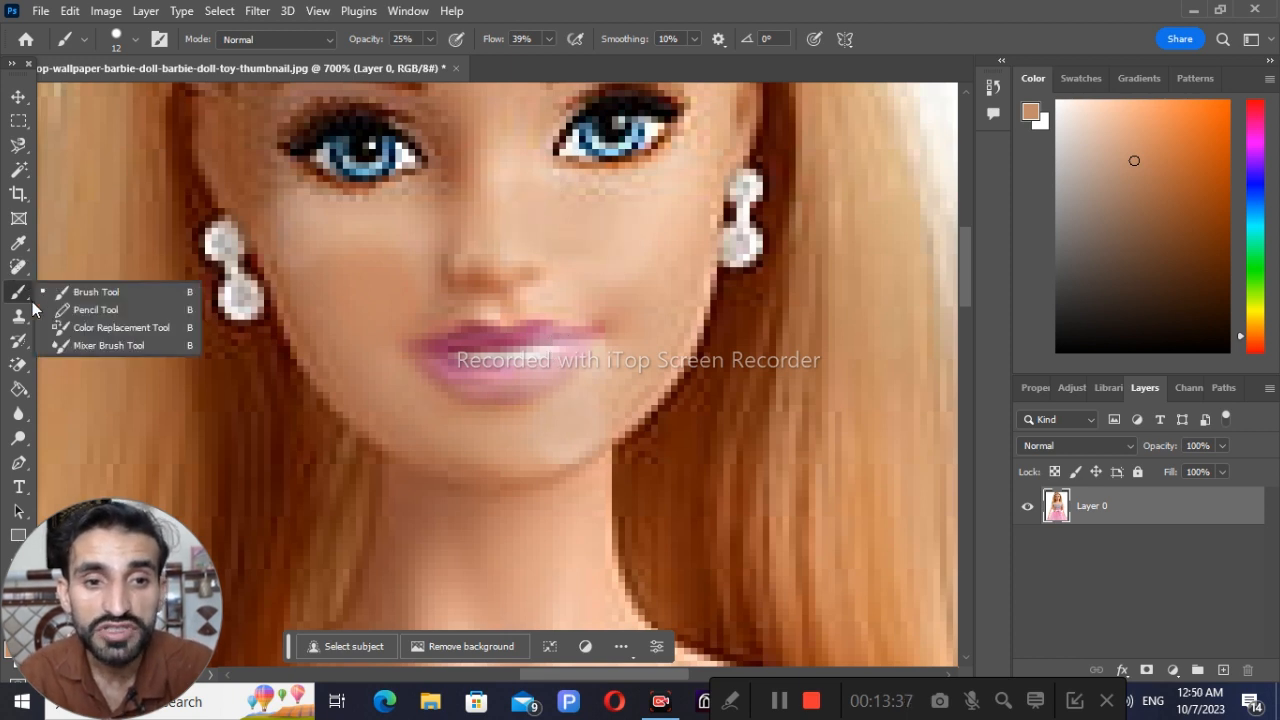
pyautogui.click(125, 310)
pyautogui.moveTo(393, 272); pyautogui.dragTo(394, 294)
pyautogui.moveTo(420, 245)
pyautogui.mouseDown()
pyautogui.moveTo(423, 274)
pyautogui.moveTo(494, 292)
pyautogui.mouseUp()
pyautogui.moveTo(540, 214); pyautogui.dragTo(554, 294)
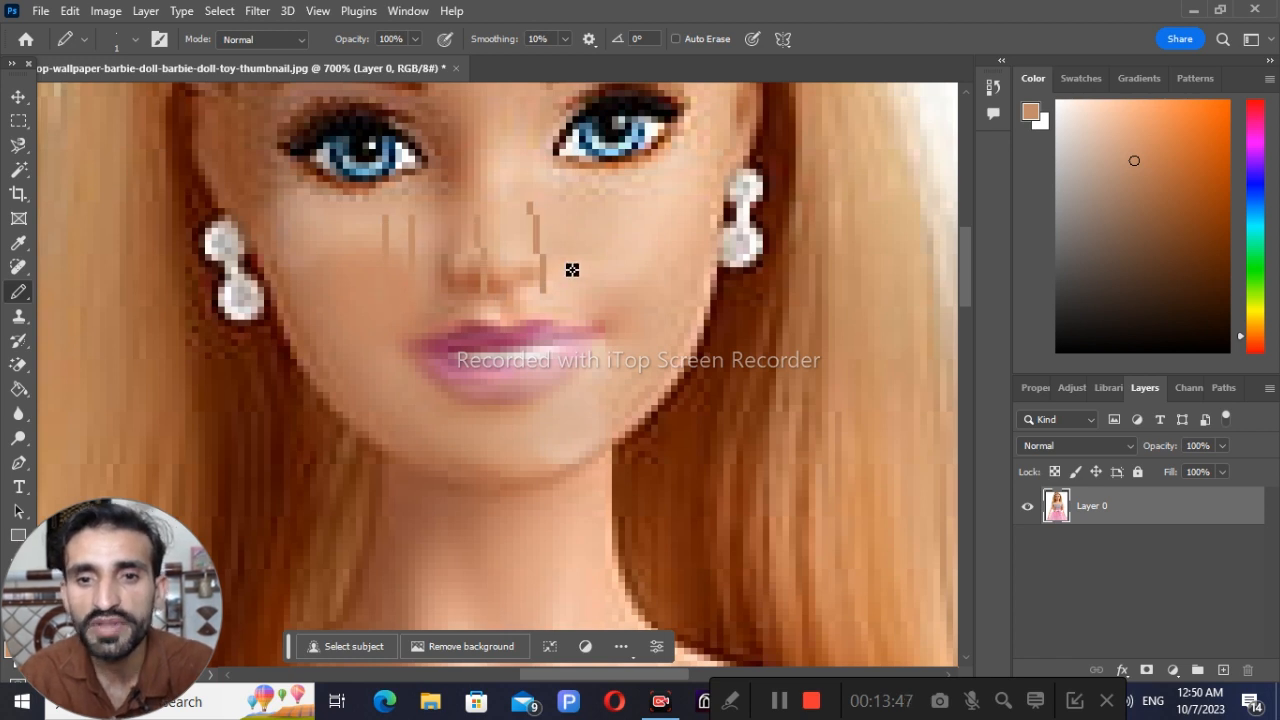
pyautogui.moveTo(592, 224); pyautogui.dragTo(607, 315)
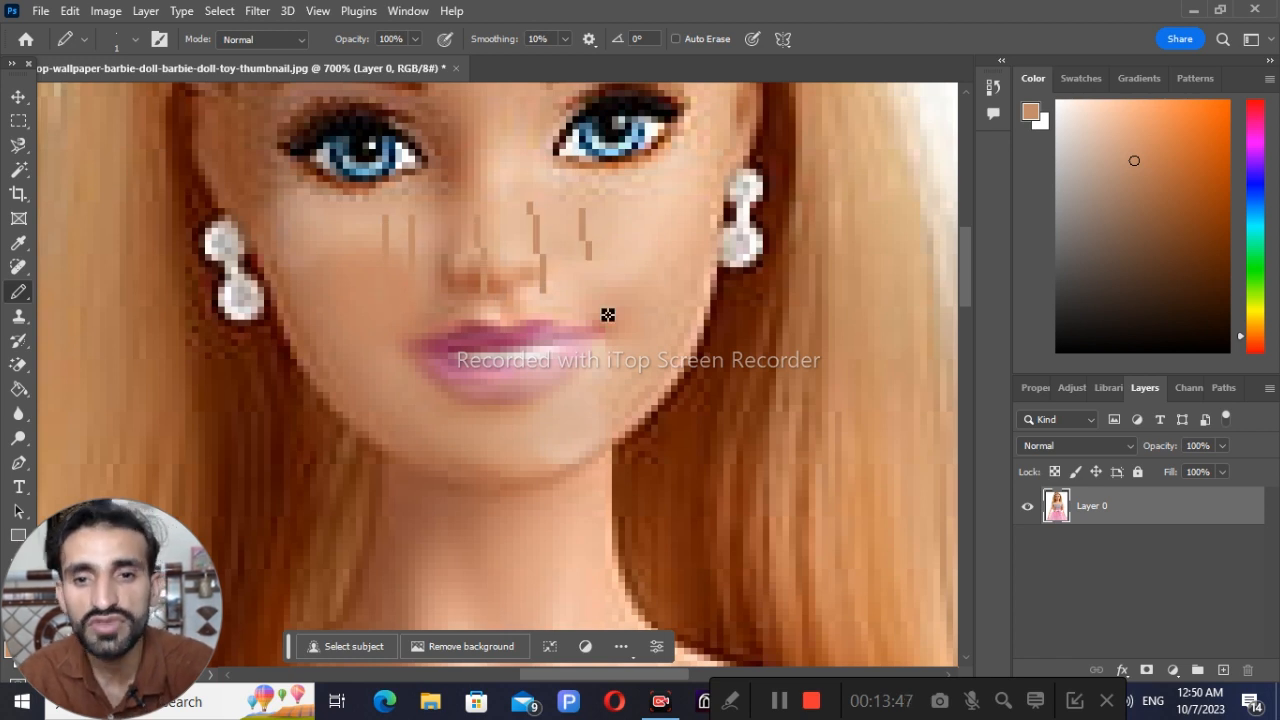
# Try the Color Replacement Tool and switch to the Mixer Brush to blend away the two pencil lines on the cheek left of the nose
pyautogui.rightClick(18, 291)
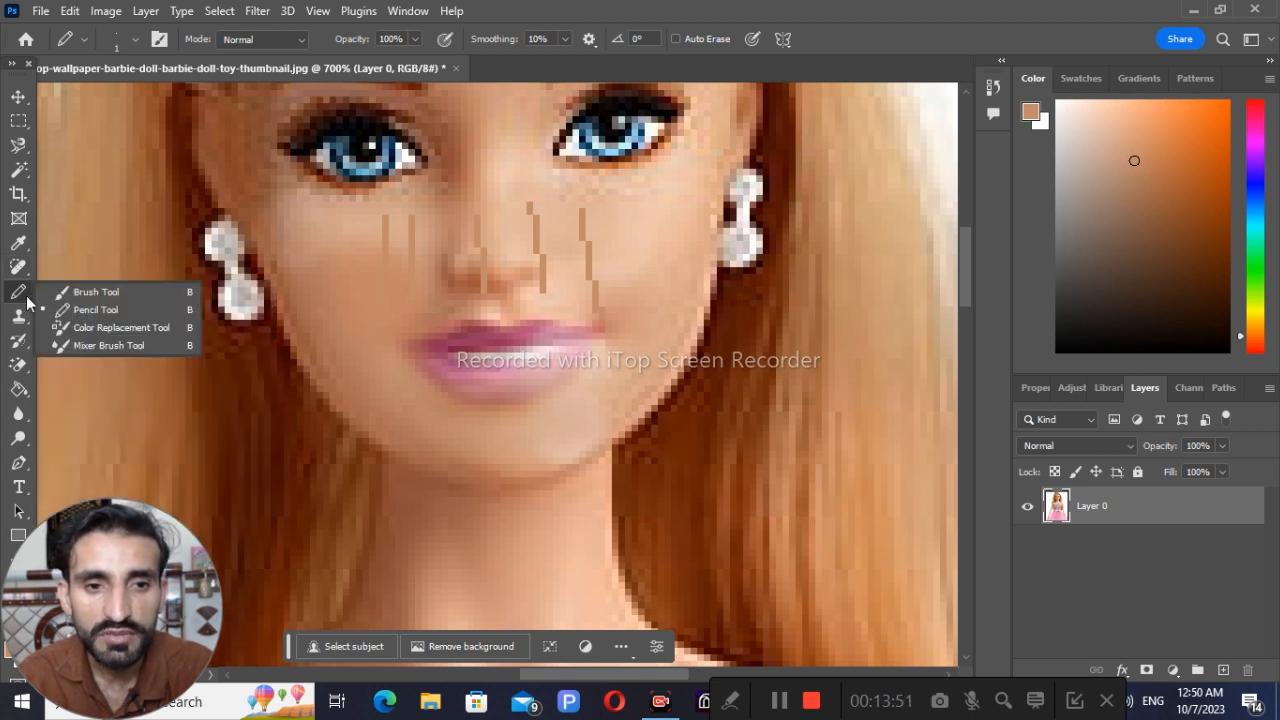
pyautogui.click(141, 328)
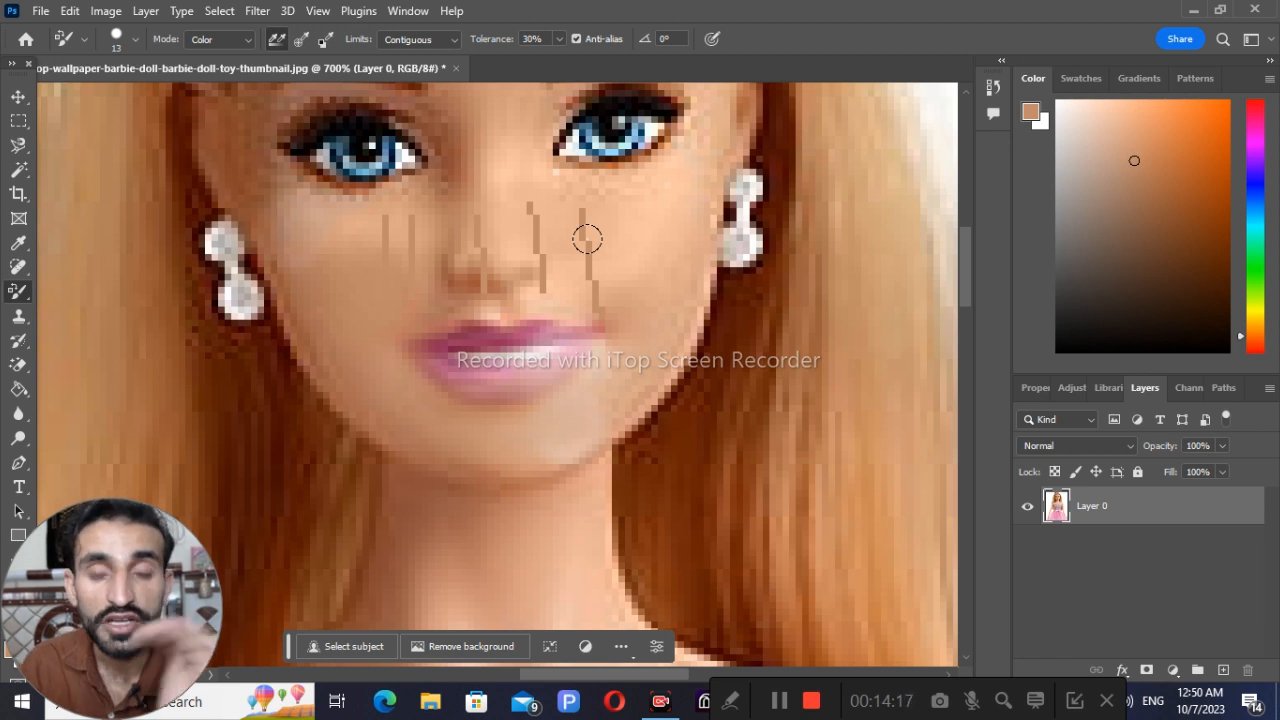
pyautogui.rightClick(24, 295)
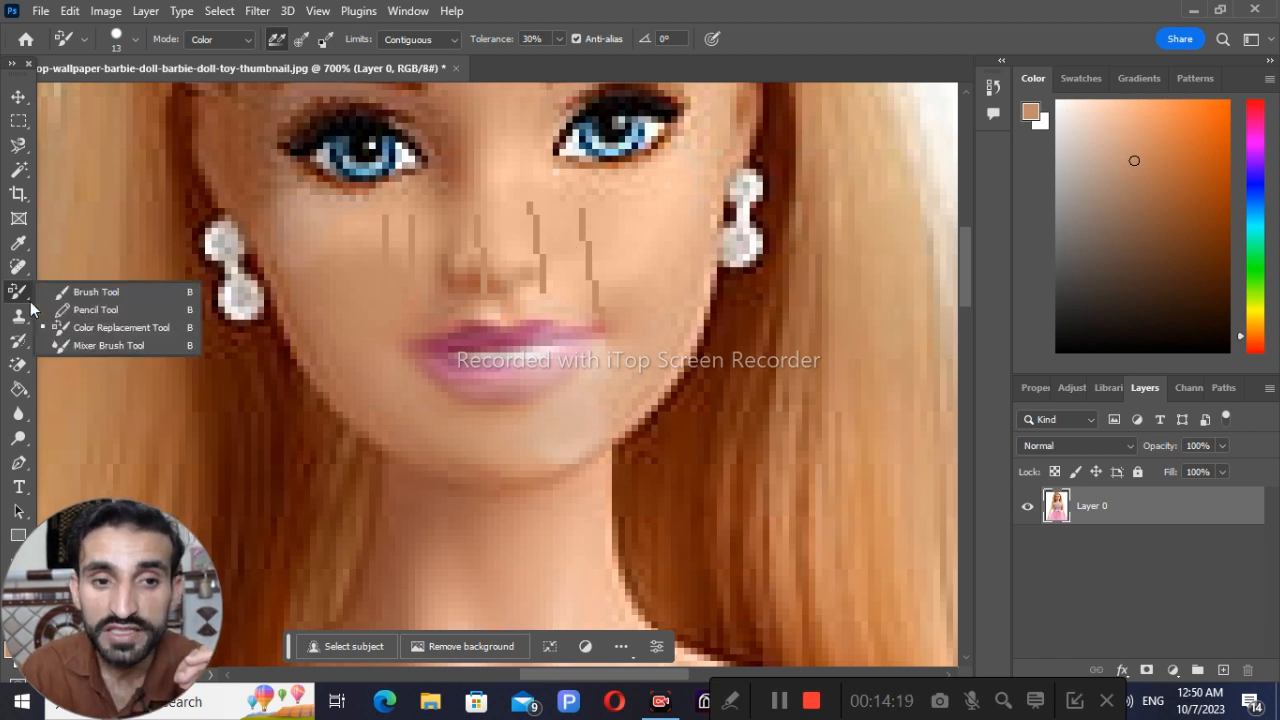
pyautogui.click(90, 345)
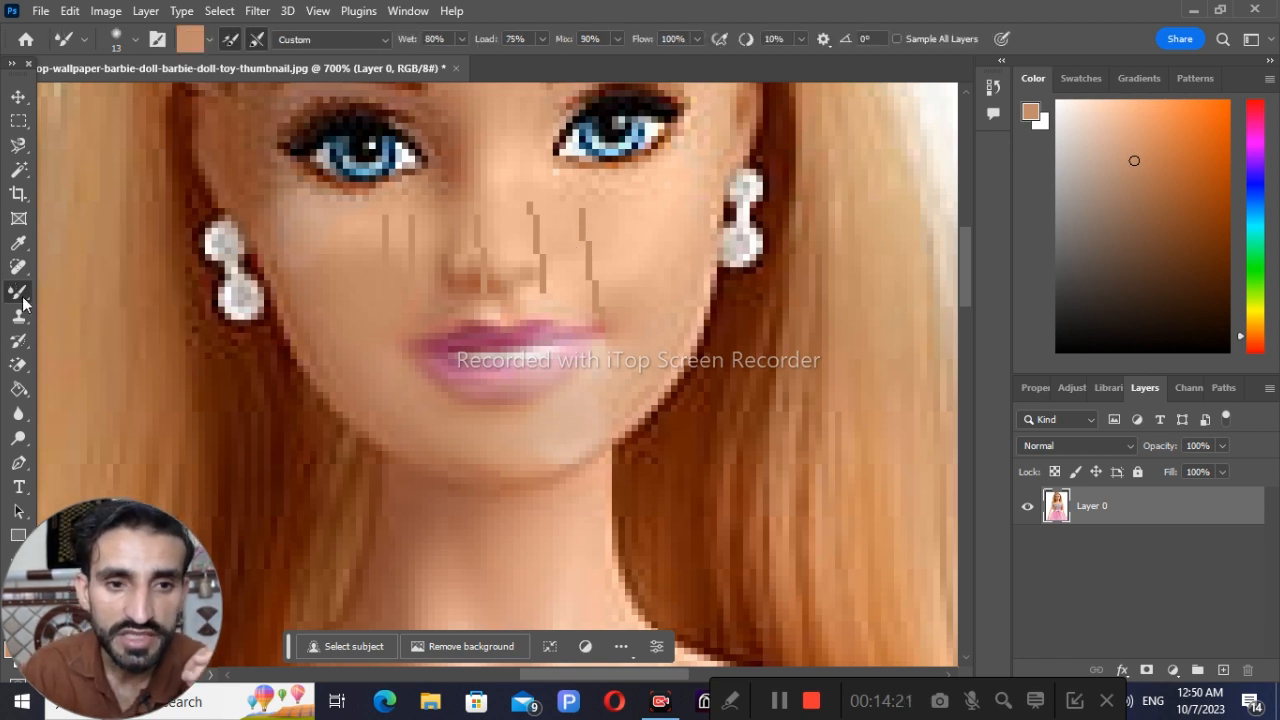
pyautogui.rightClick(24, 300)
pyautogui.click(100, 345)
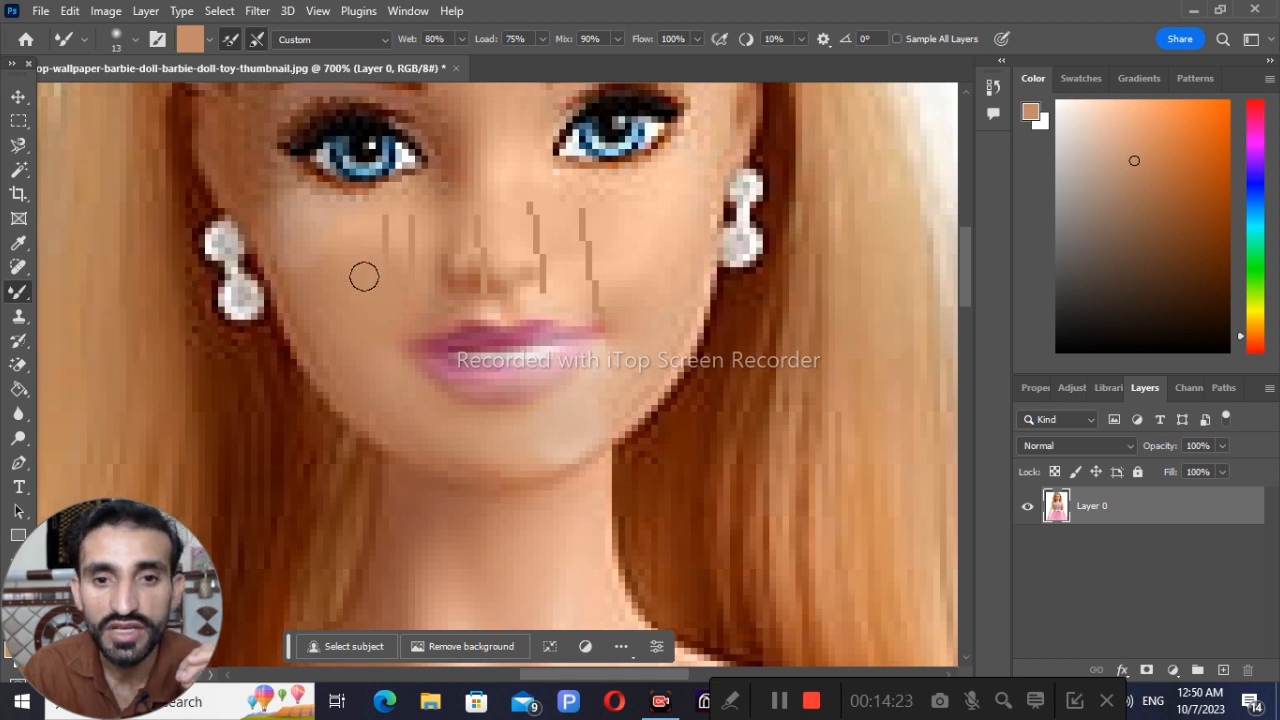
pyautogui.moveTo(426, 228)
pyautogui.mouseDown()
pyautogui.moveTo(397, 203)
pyautogui.moveTo(403, 192)
pyautogui.moveTo(386, 211)
pyautogui.mouseUp()
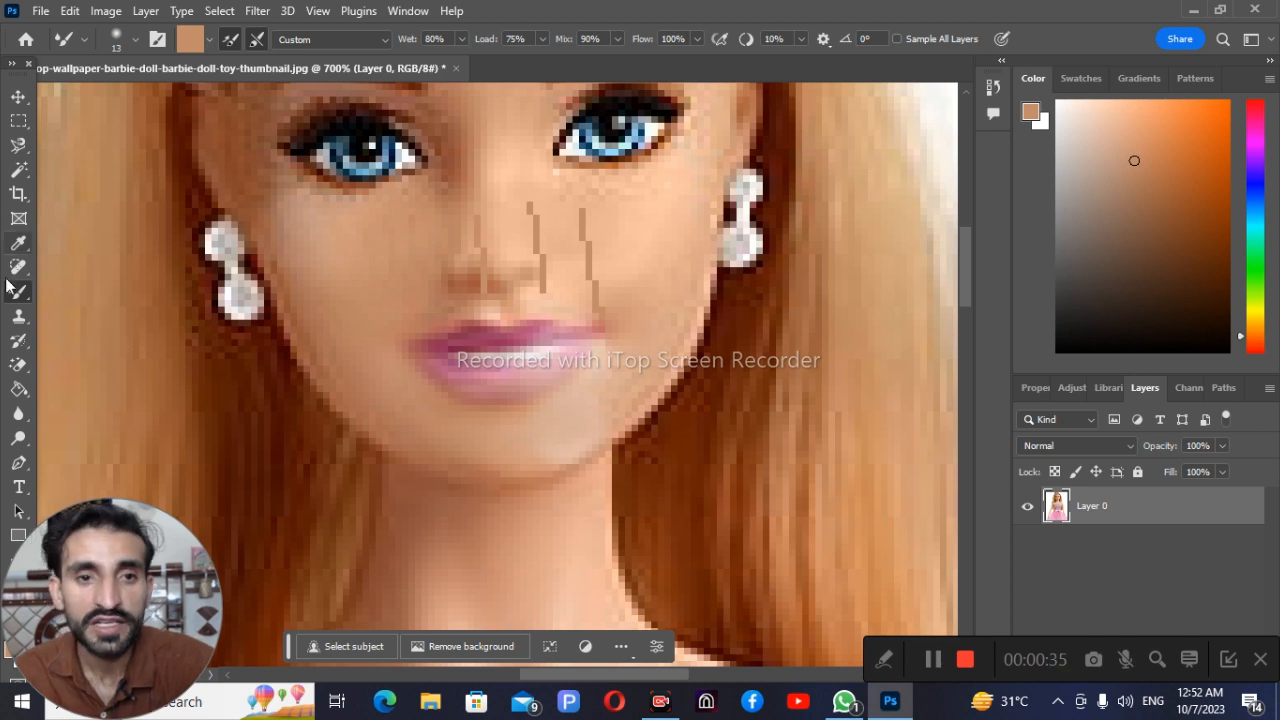
# Use the Zoom tool to reduce the view to 66.7% so the whole doll image can be examined
pyautogui.click(19, 440)
pyautogui.scroll(-2, 54, 554)
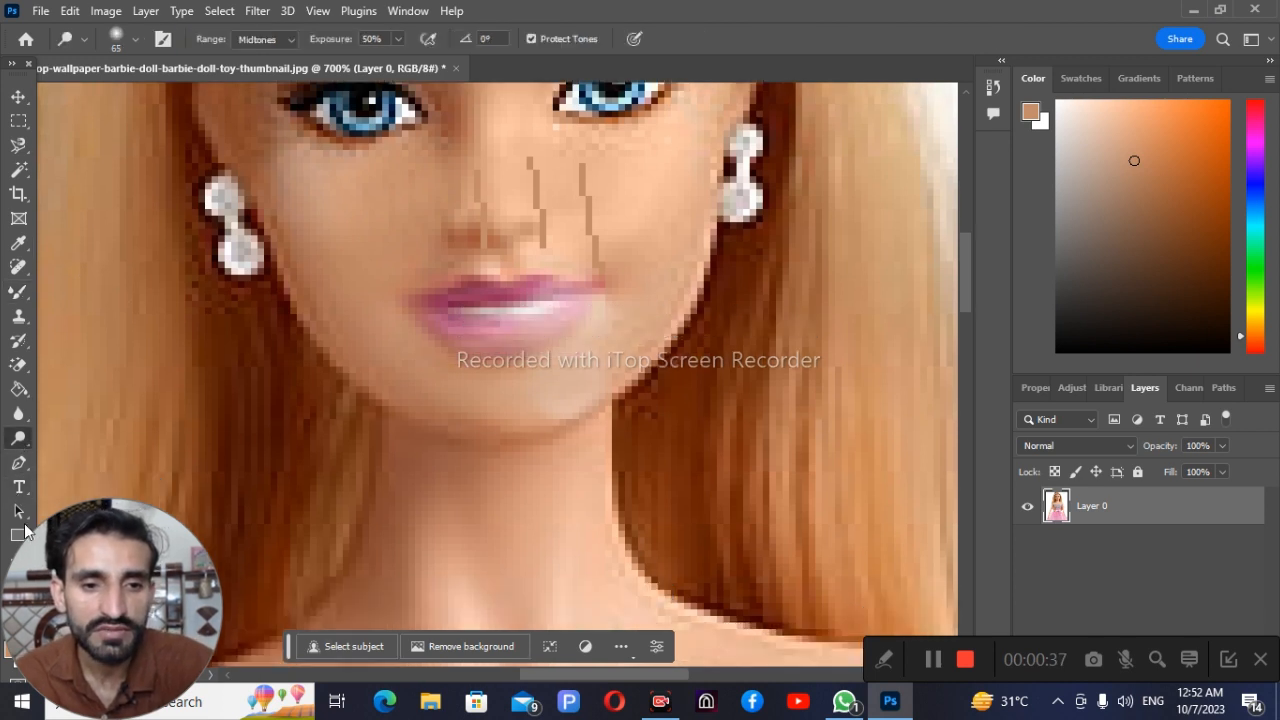
pyautogui.click(19, 585)
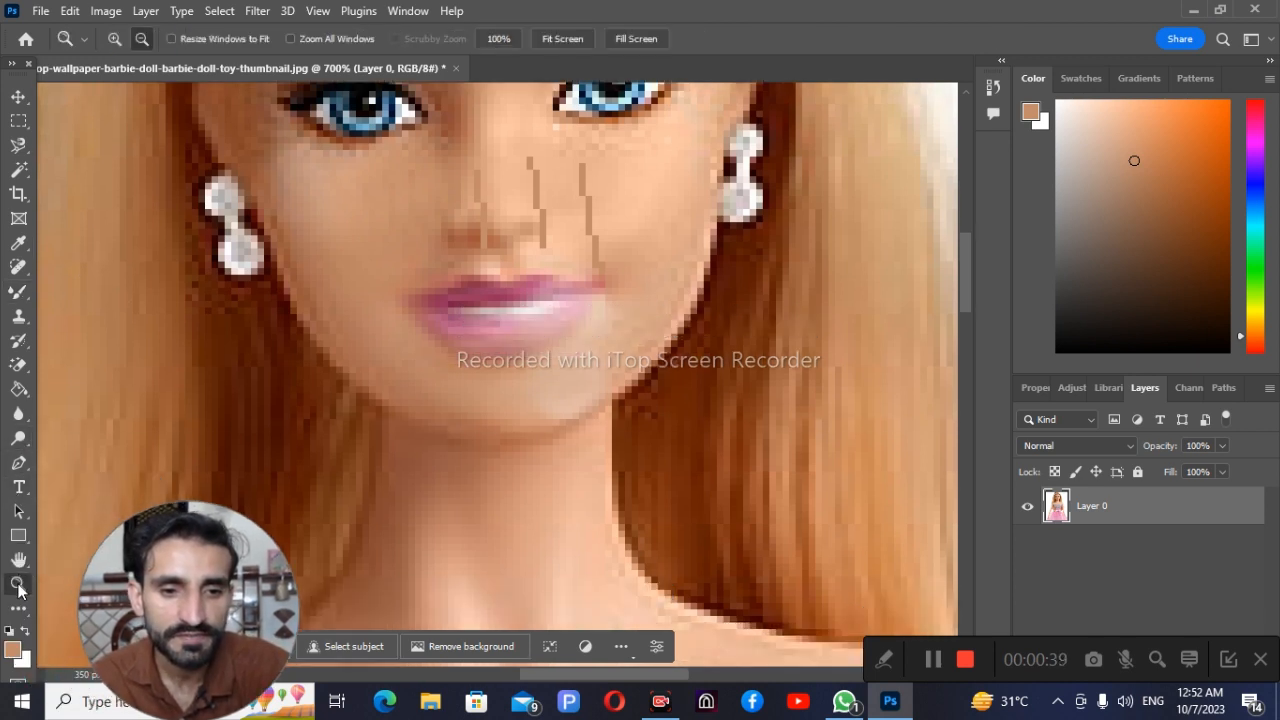
pyautogui.click(360, 291)
pyautogui.click(360, 291)
pyautogui.click(360, 291)
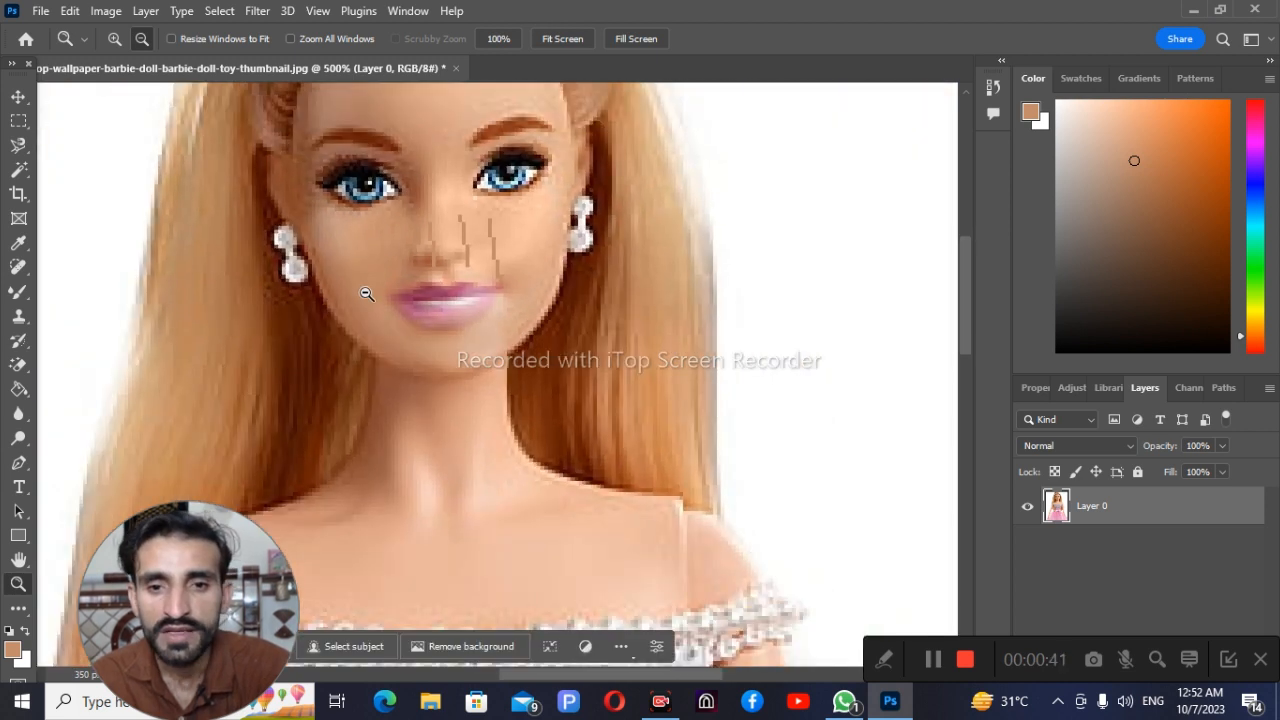
pyautogui.click(360, 291)
pyautogui.click(360, 291)
pyautogui.click(360, 291)
pyautogui.rightClick(422, 287)
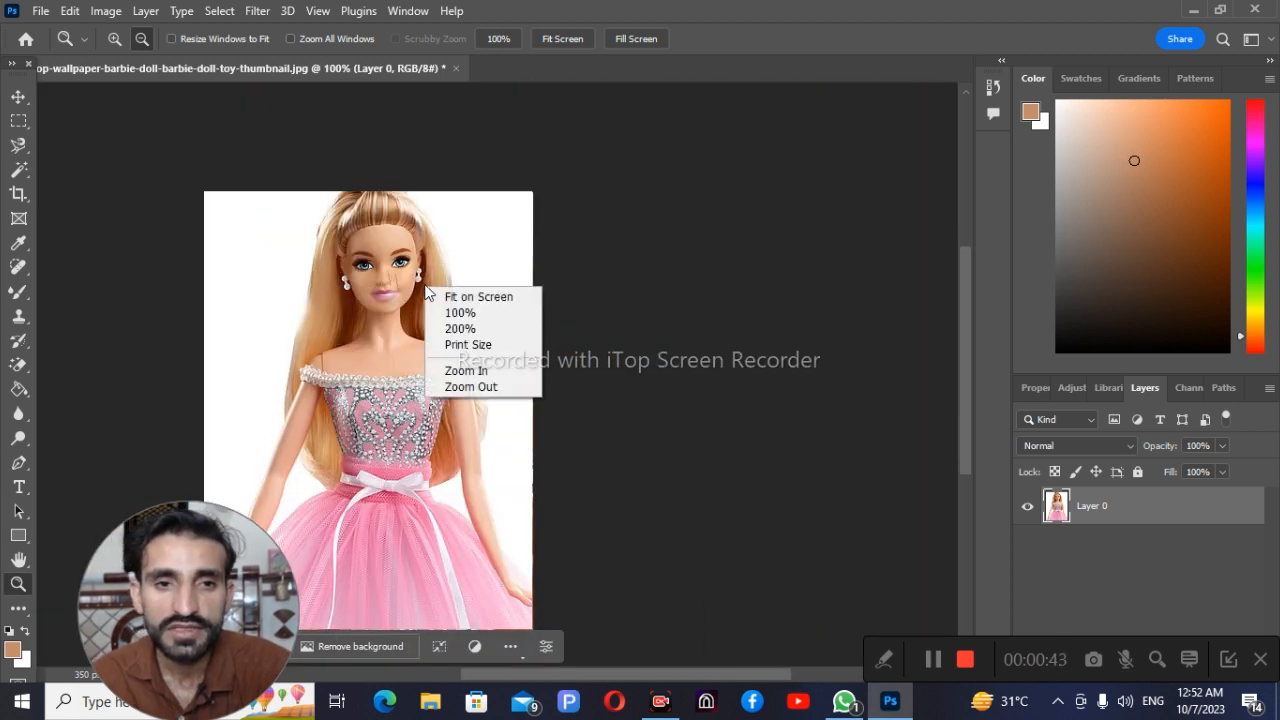
pyautogui.click(142, 38)
pyautogui.click(271, 234)
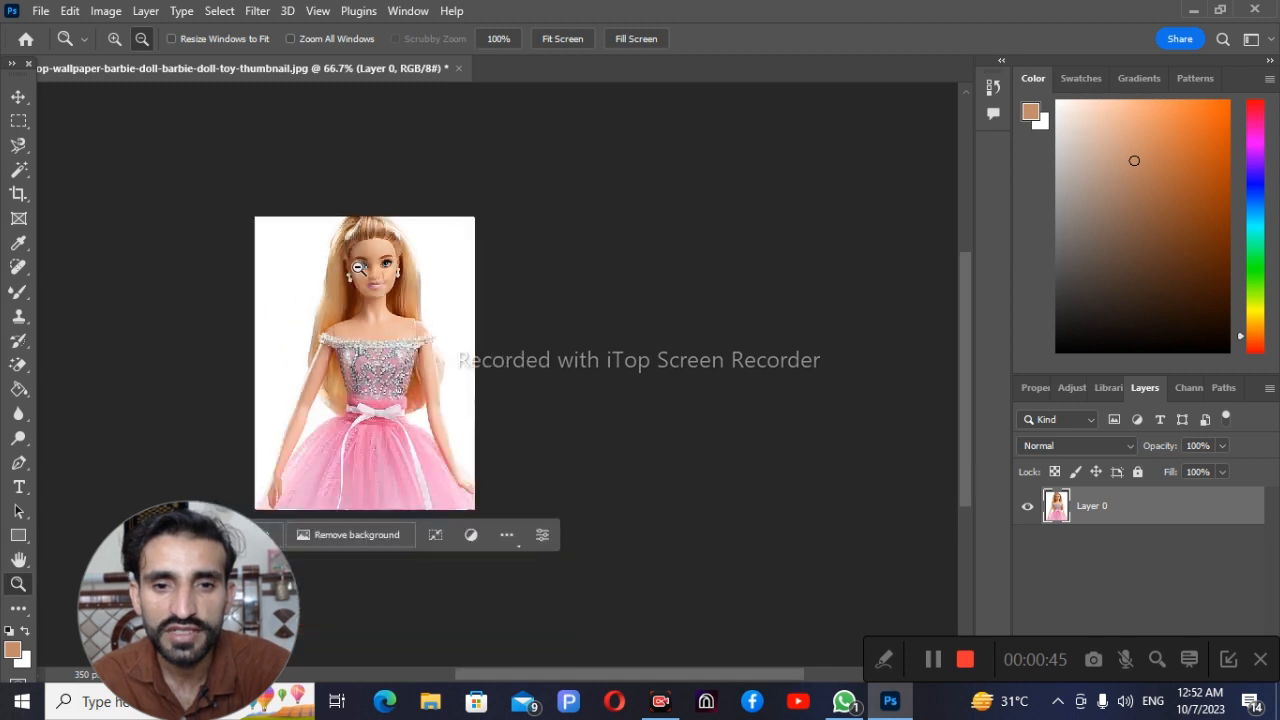
# Enlarge the view with the Zoom tool to 400%, centred on the doll's face and shoulders
pyautogui.click(114, 38)
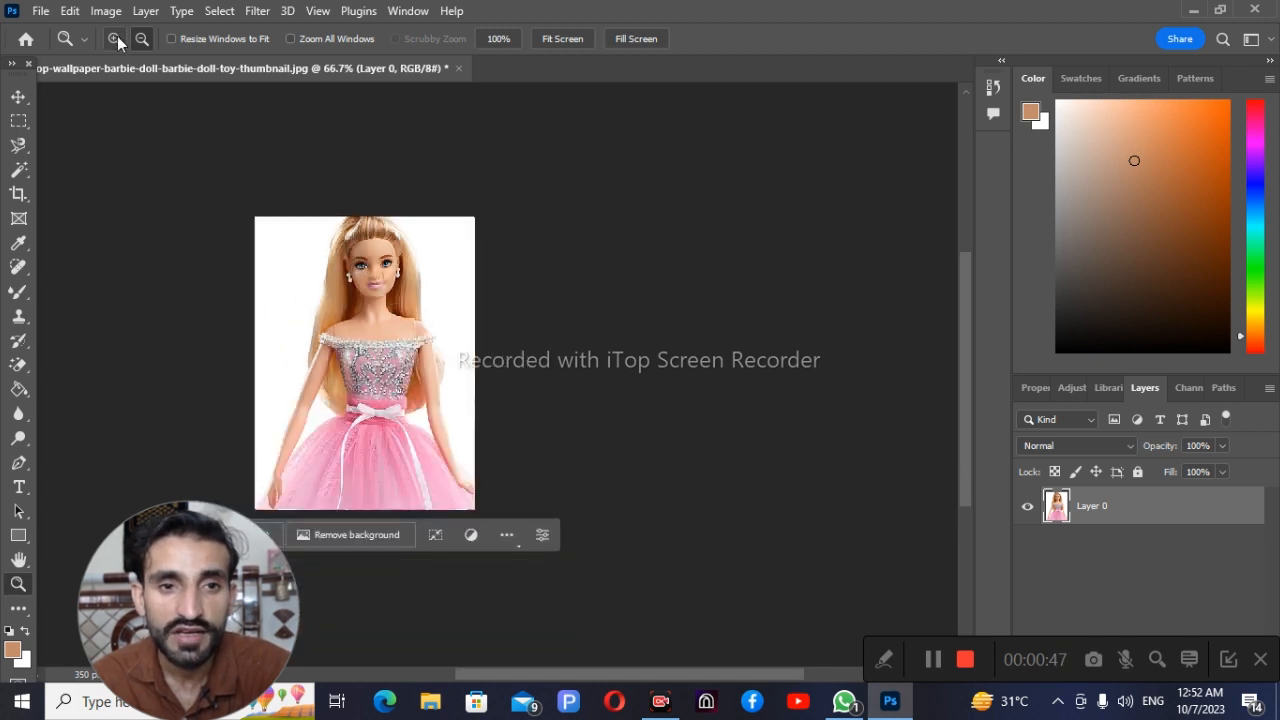
pyautogui.click(337, 297)
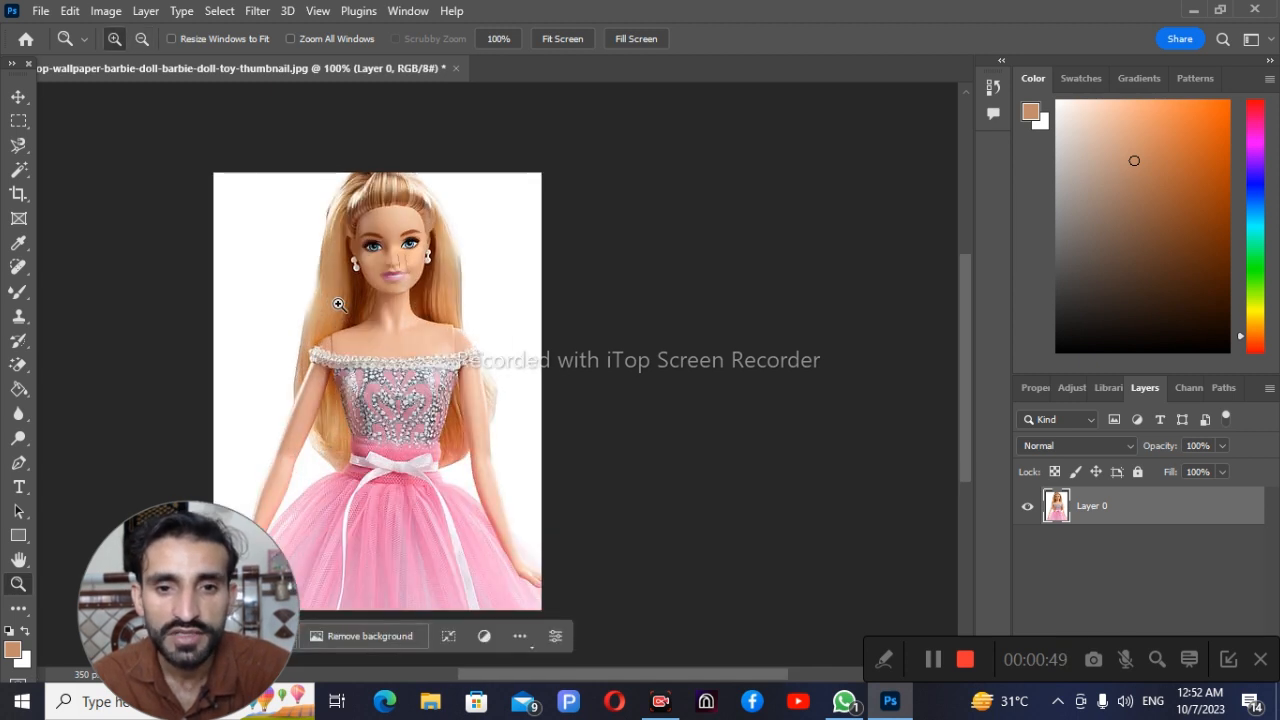
pyautogui.click(342, 297)
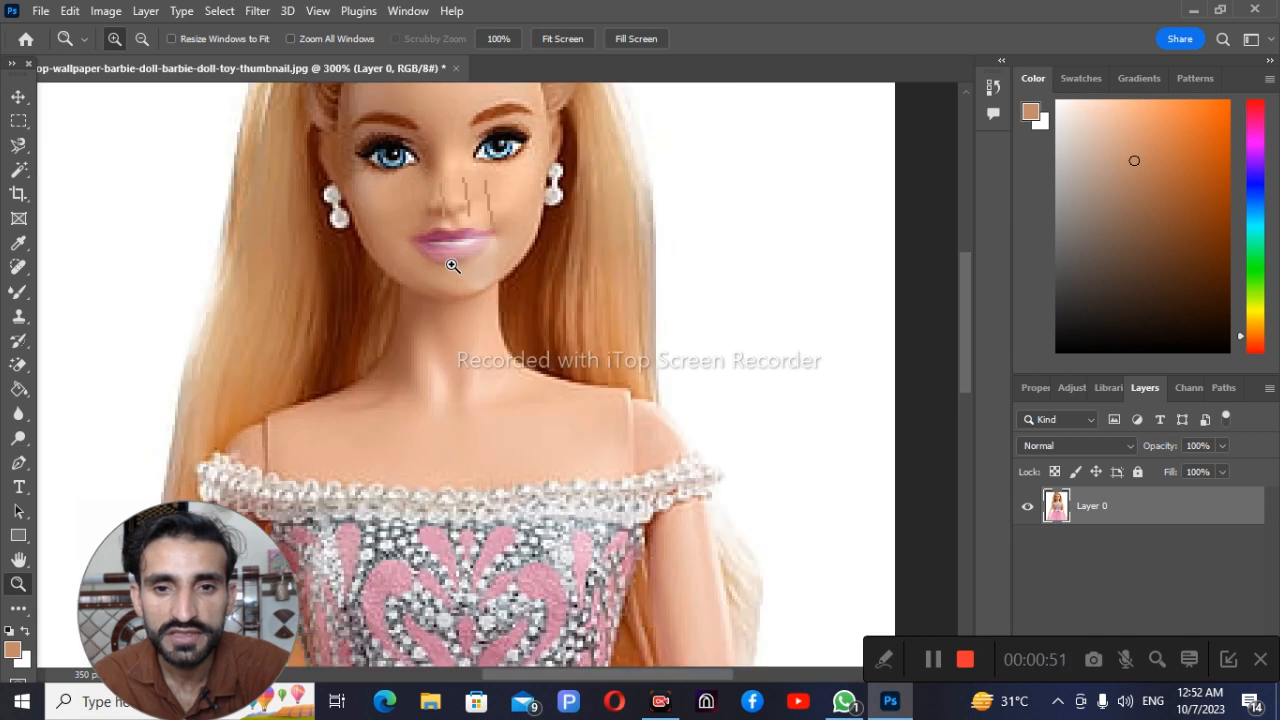
pyautogui.click(450, 256)
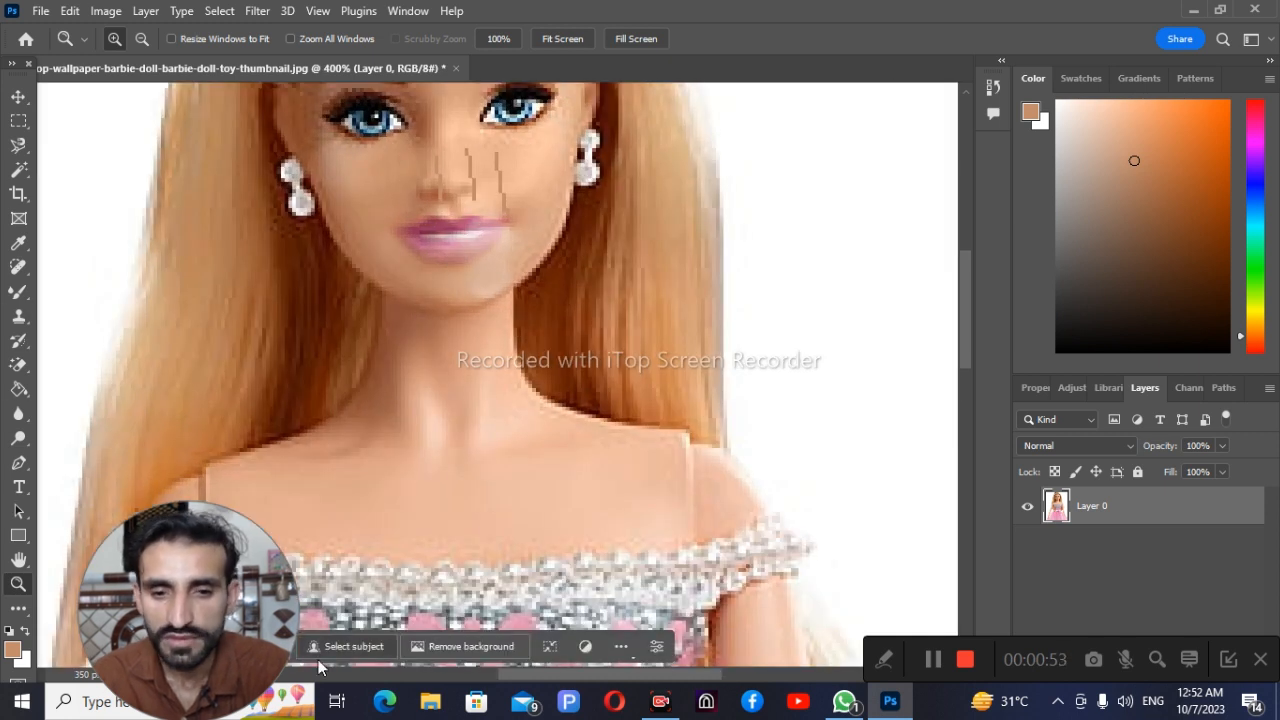
# Close the Outbyte PC Repair window that covers the image, leaving the program running in the background
pyautogui.moveTo(197, 626); pyautogui.dragTo(84, 646)
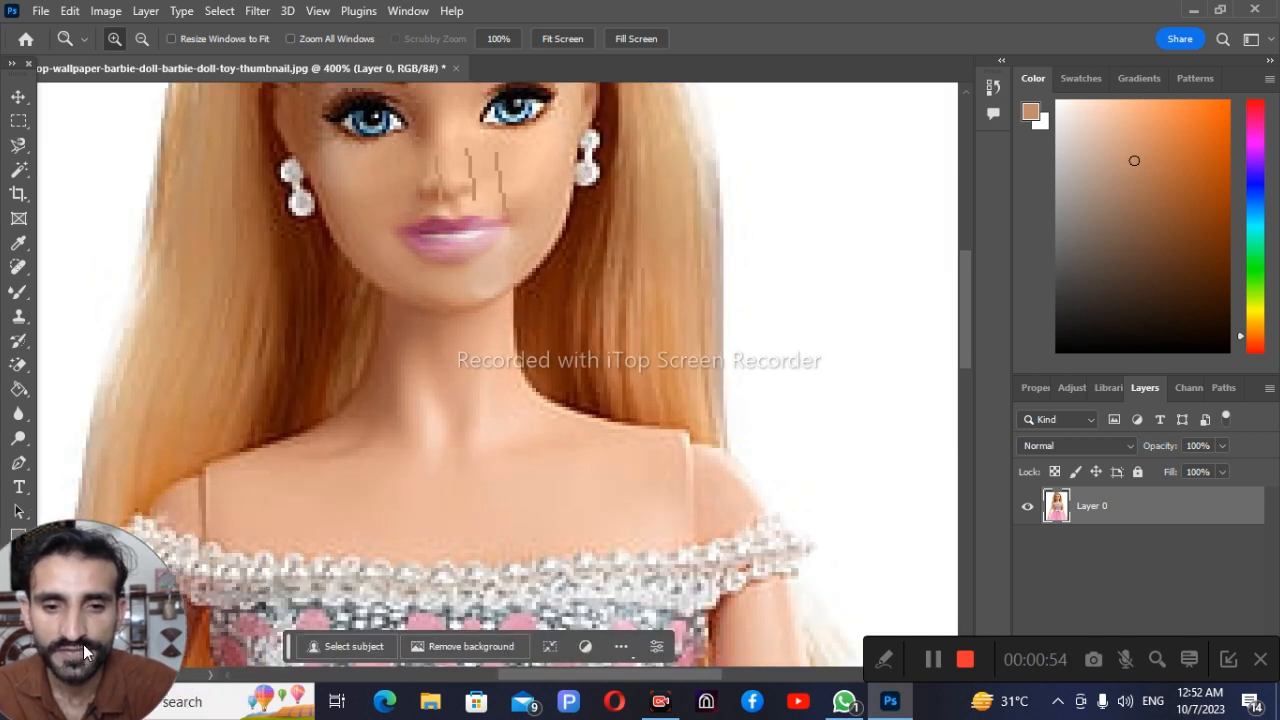
pyautogui.rightClick(21, 273)
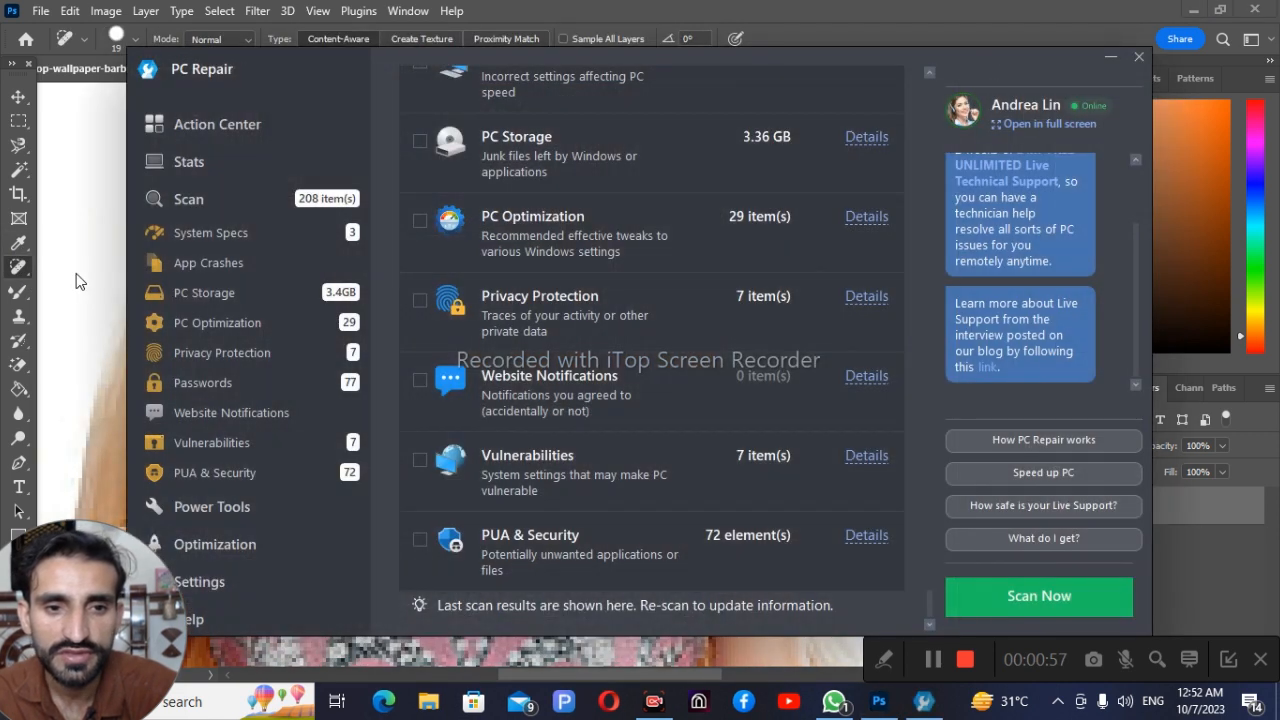
pyautogui.click(1138, 56)
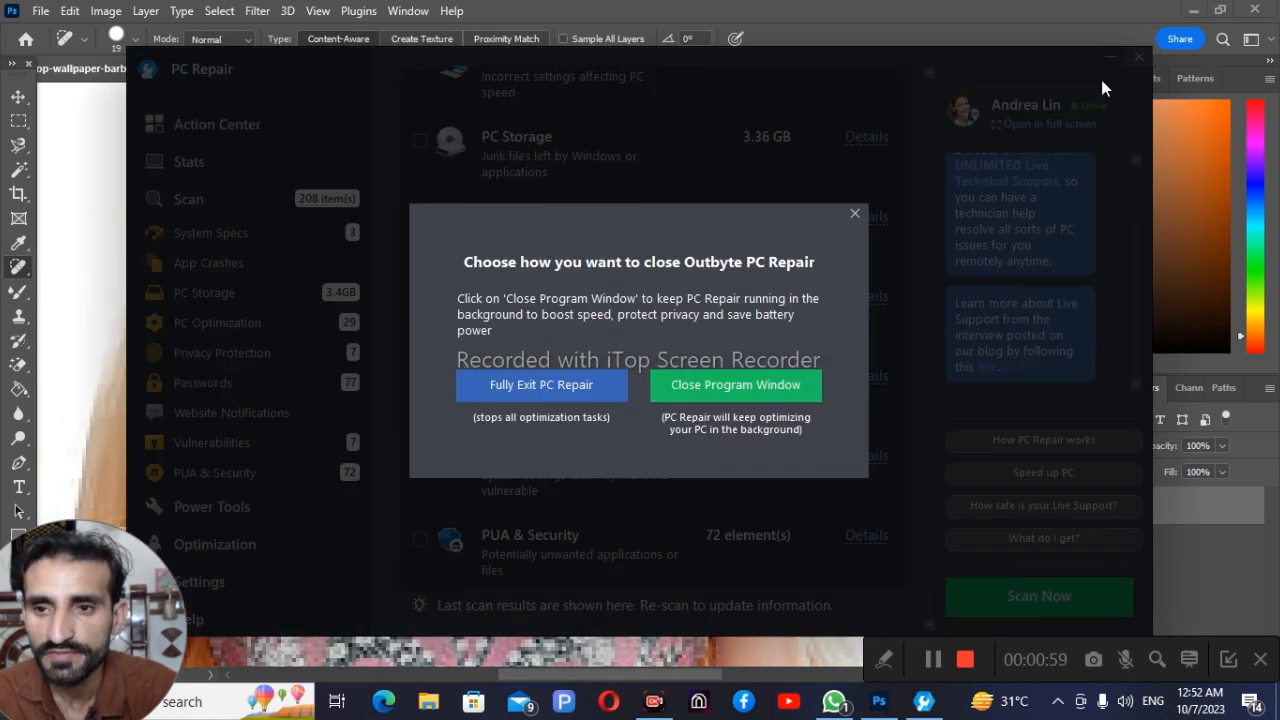
pyautogui.click(776, 383)
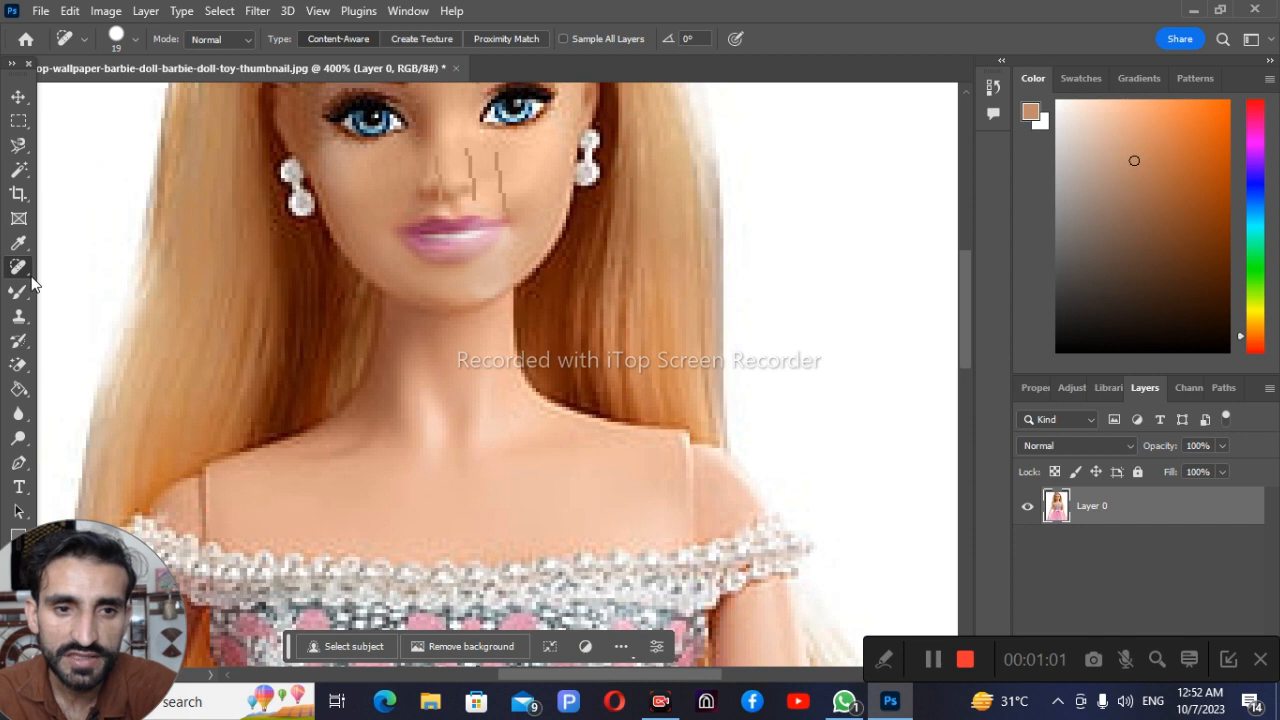
# Activate the Spot Healing Brush Tool and set its brush to size 12 px and hardness 60%
pyautogui.rightClick(24, 275)
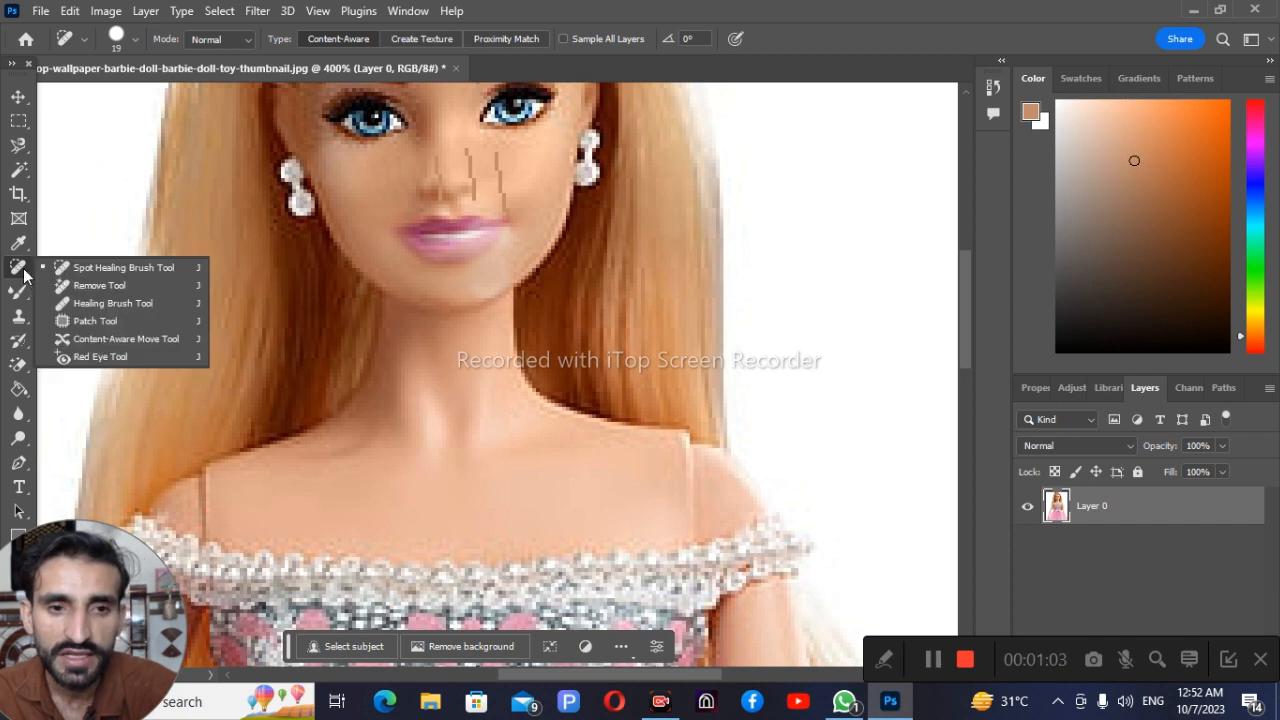
pyautogui.click(96, 268)
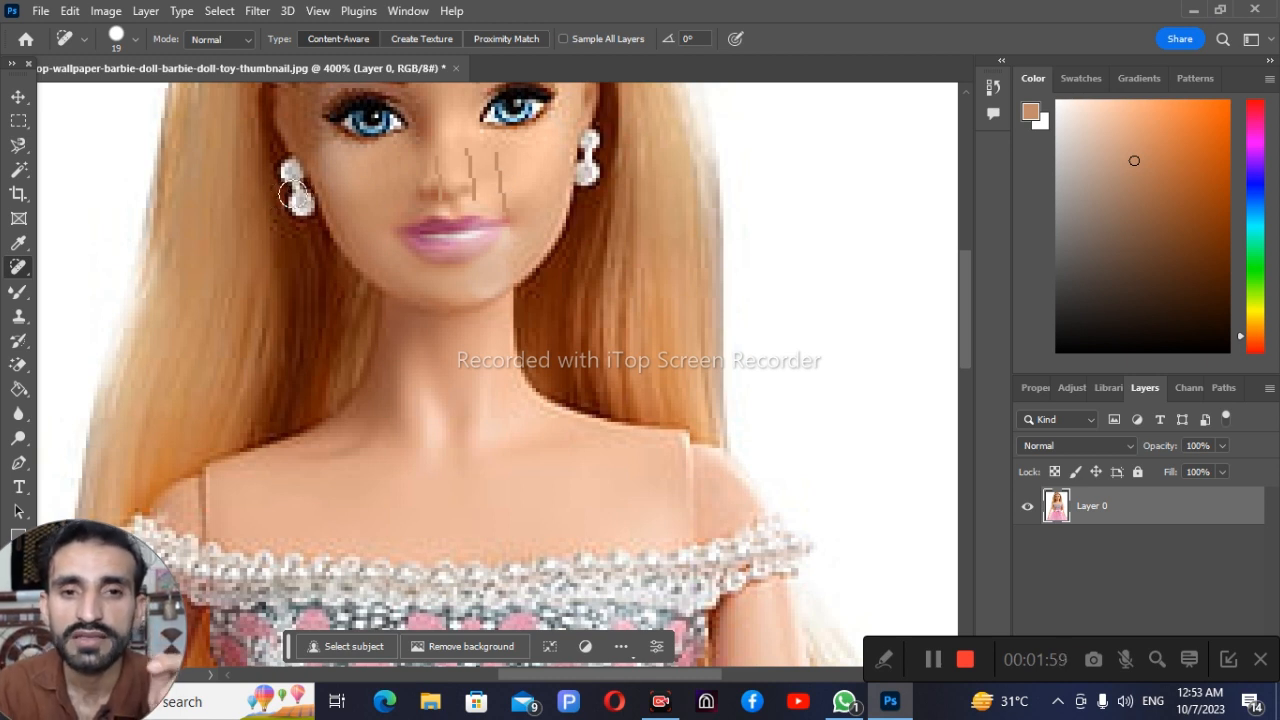
pyautogui.rightClick(351, 226)
pyautogui.moveTo(374, 242); pyautogui.dragTo(368, 242)
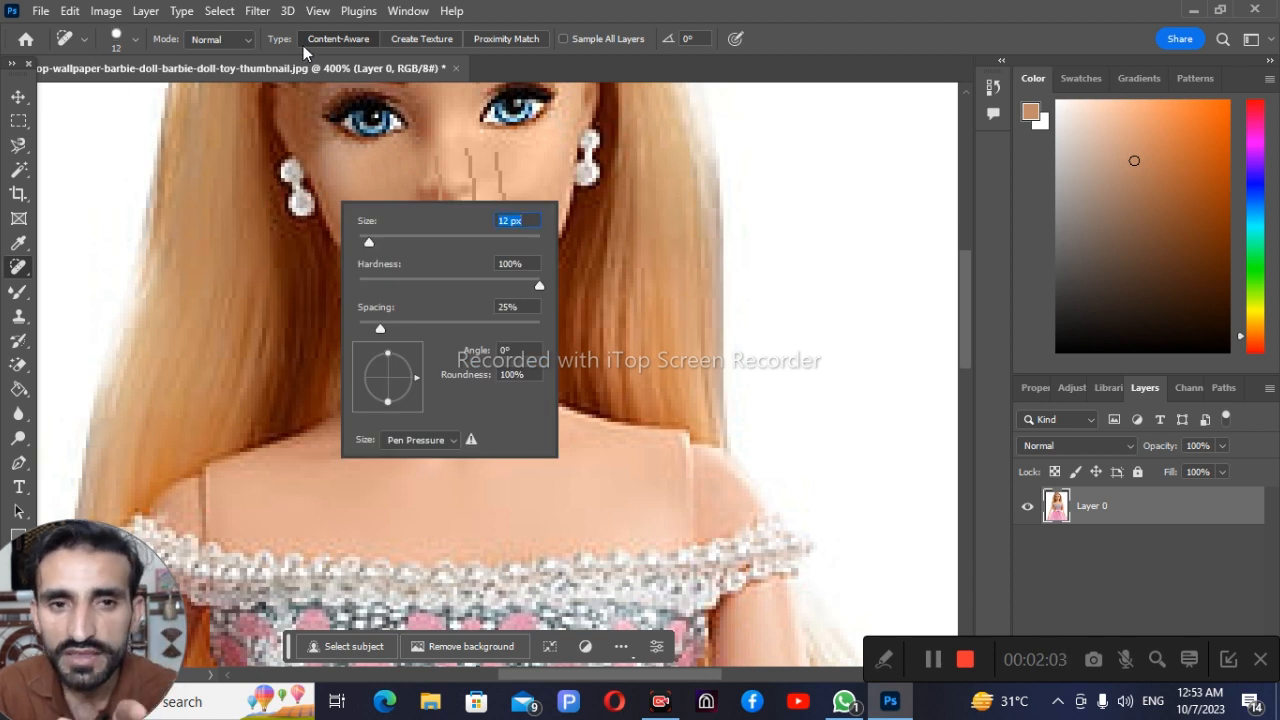
pyautogui.click(249, 42)
pyautogui.click(250, 40)
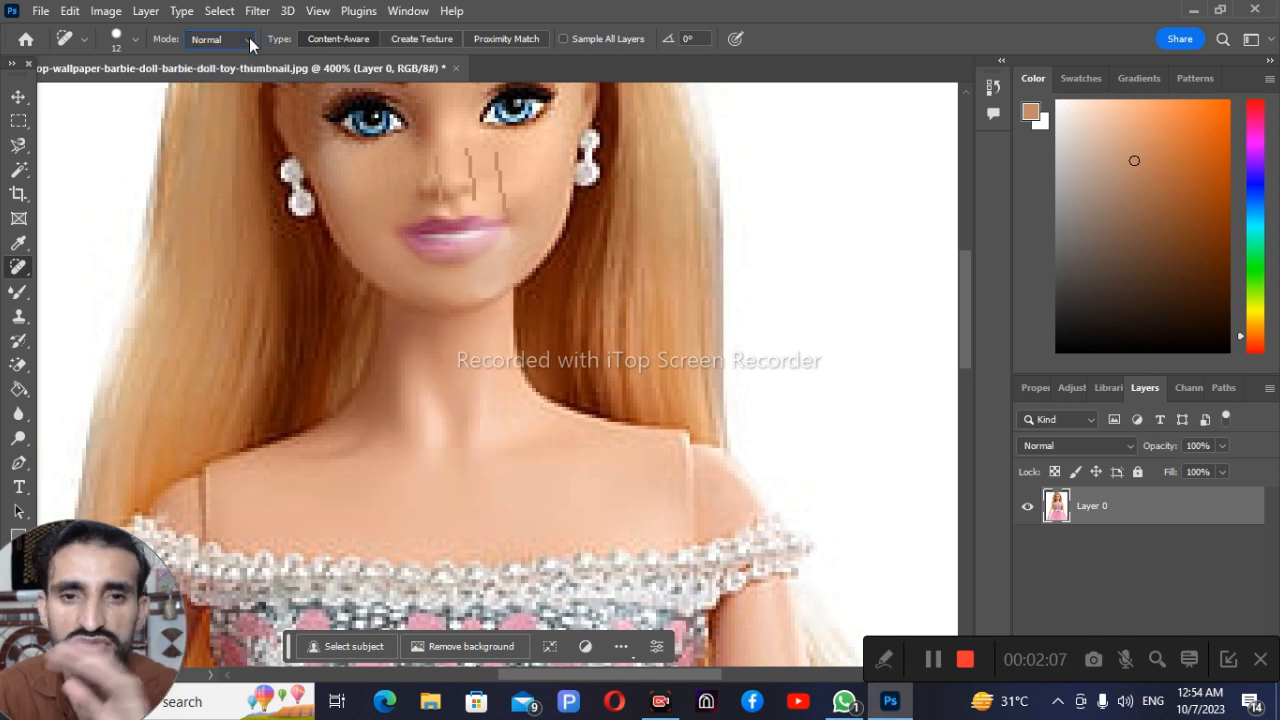
pyautogui.click(134, 40)
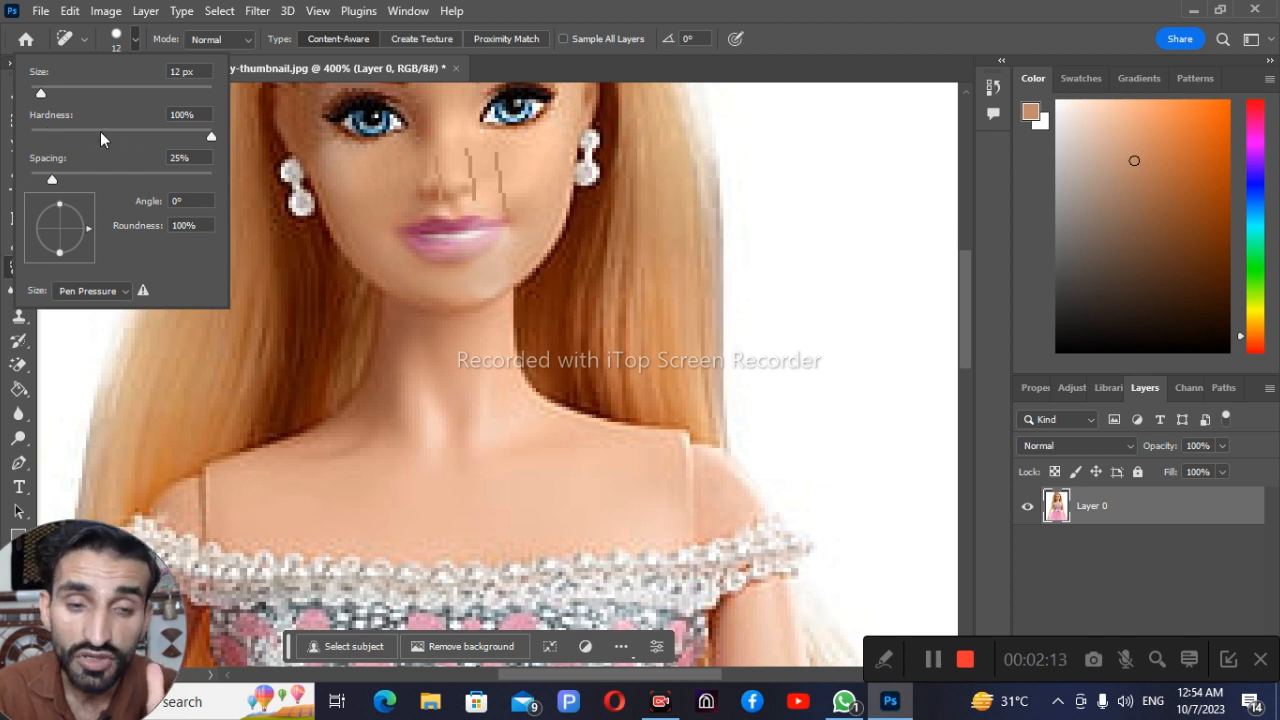
pyautogui.moveTo(100, 131); pyautogui.dragTo(139, 139)
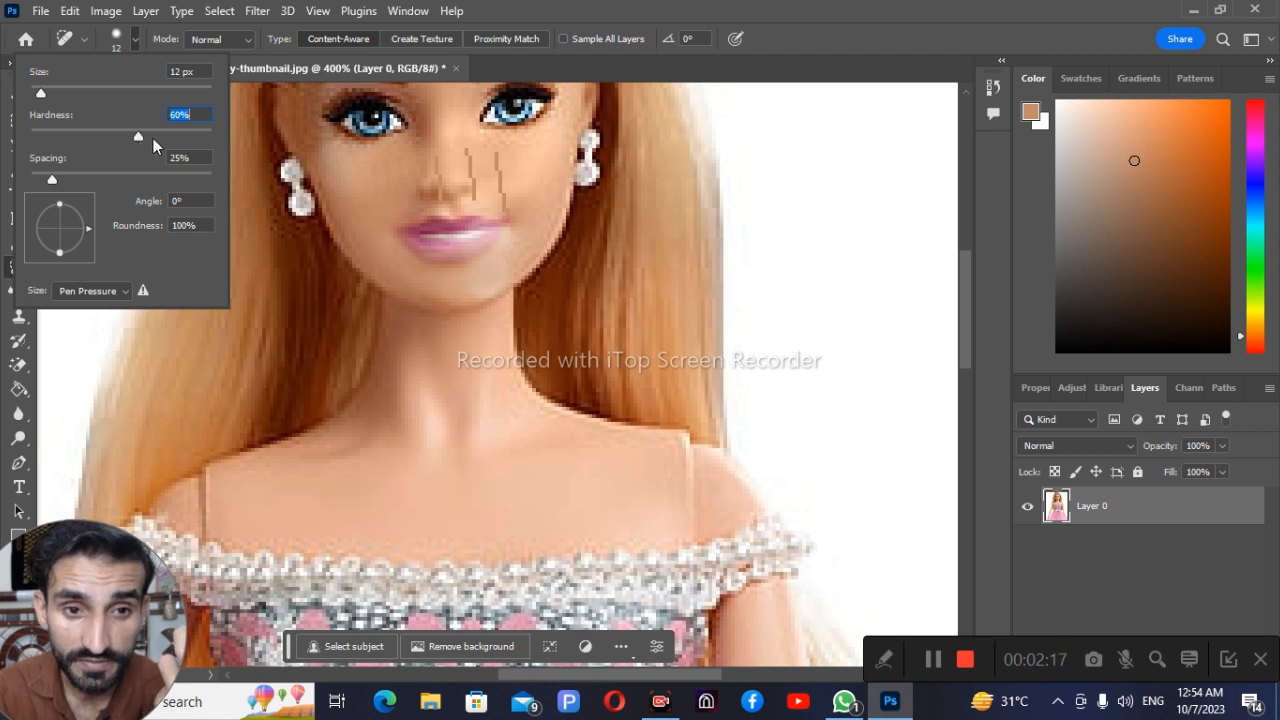
pyautogui.click(120, 323)
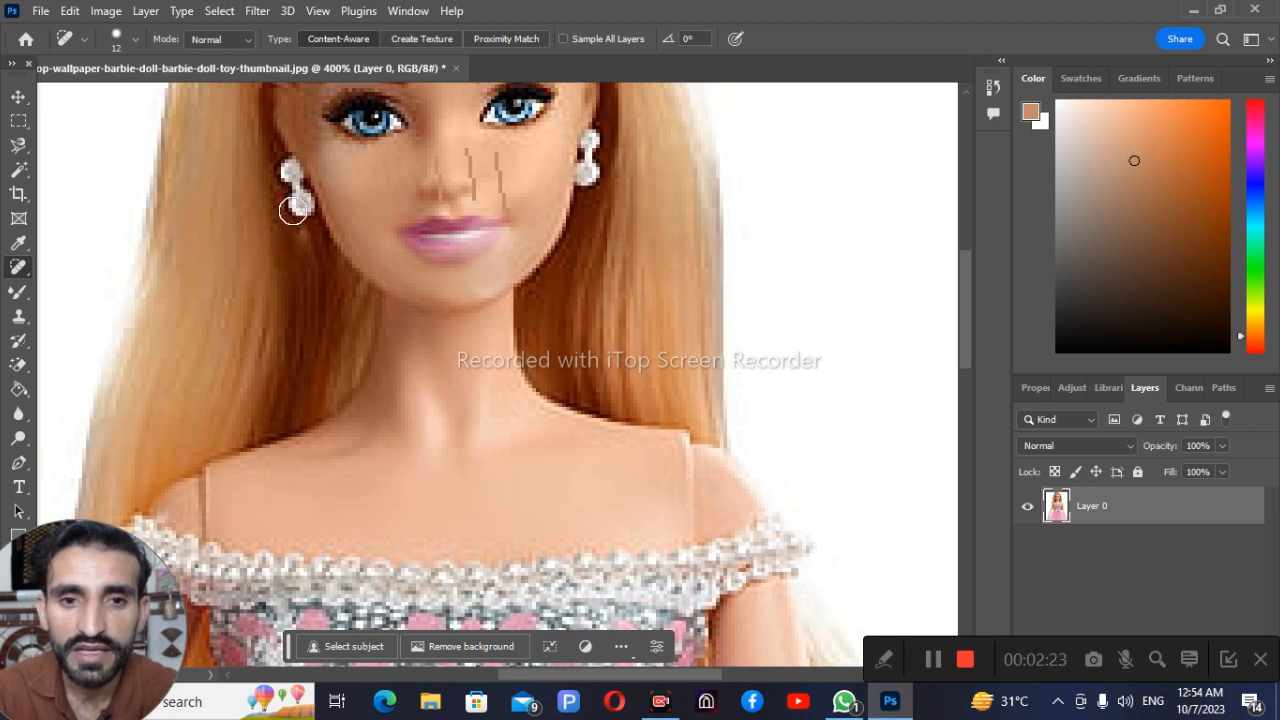
# Remove the lower pearl of each of the doll's two earrings with the Spot Healing Brush
pyautogui.click(294, 208)
pyautogui.click(290, 212)
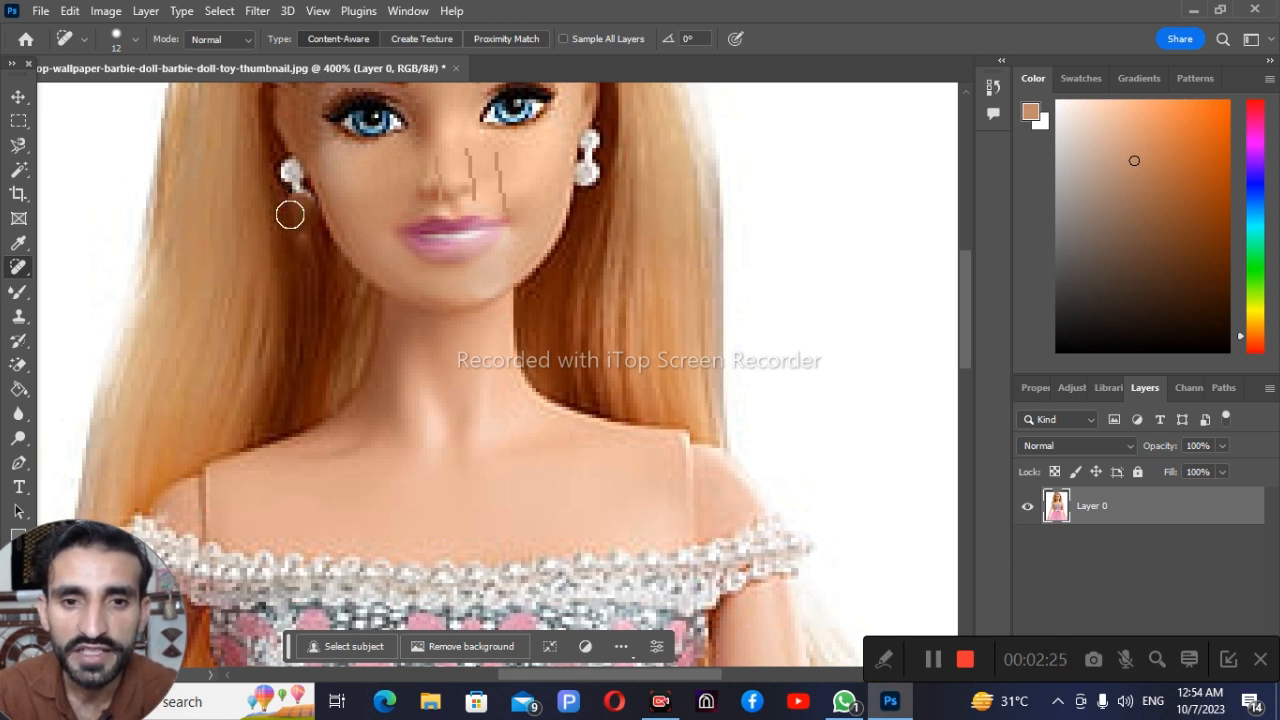
pyautogui.click(290, 212)
pyautogui.click(291, 200)
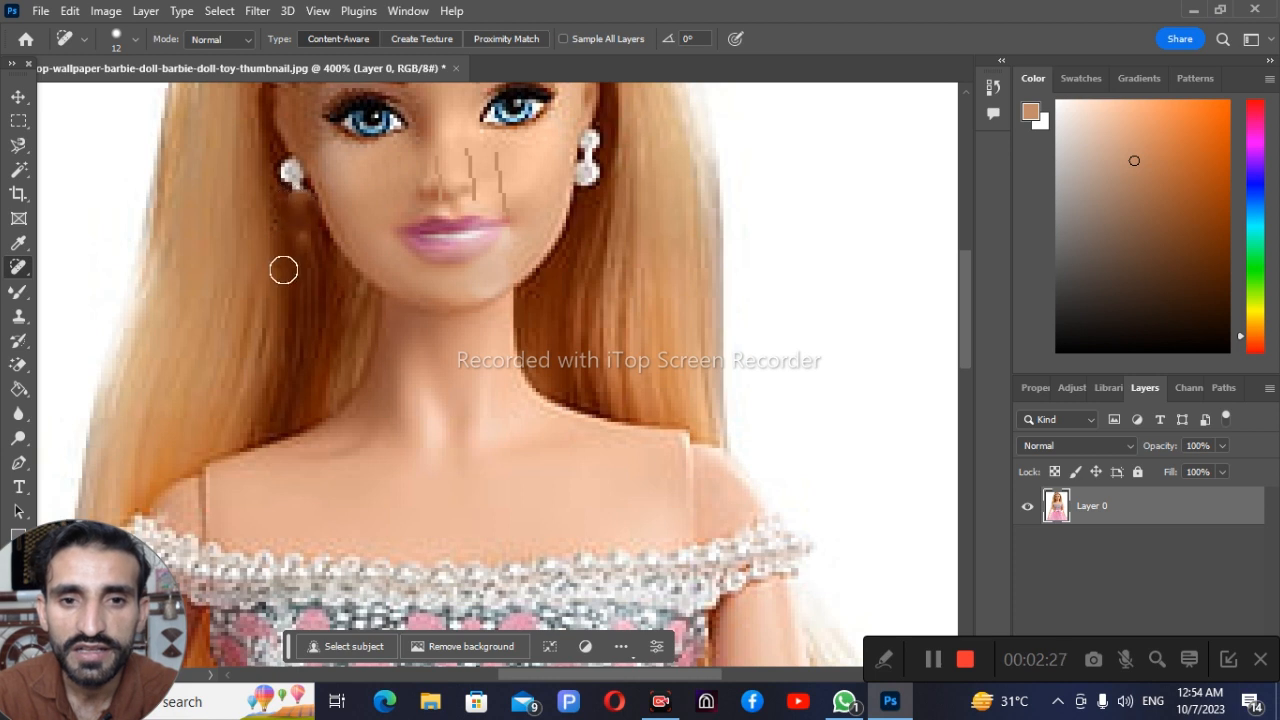
pyautogui.click(291, 200)
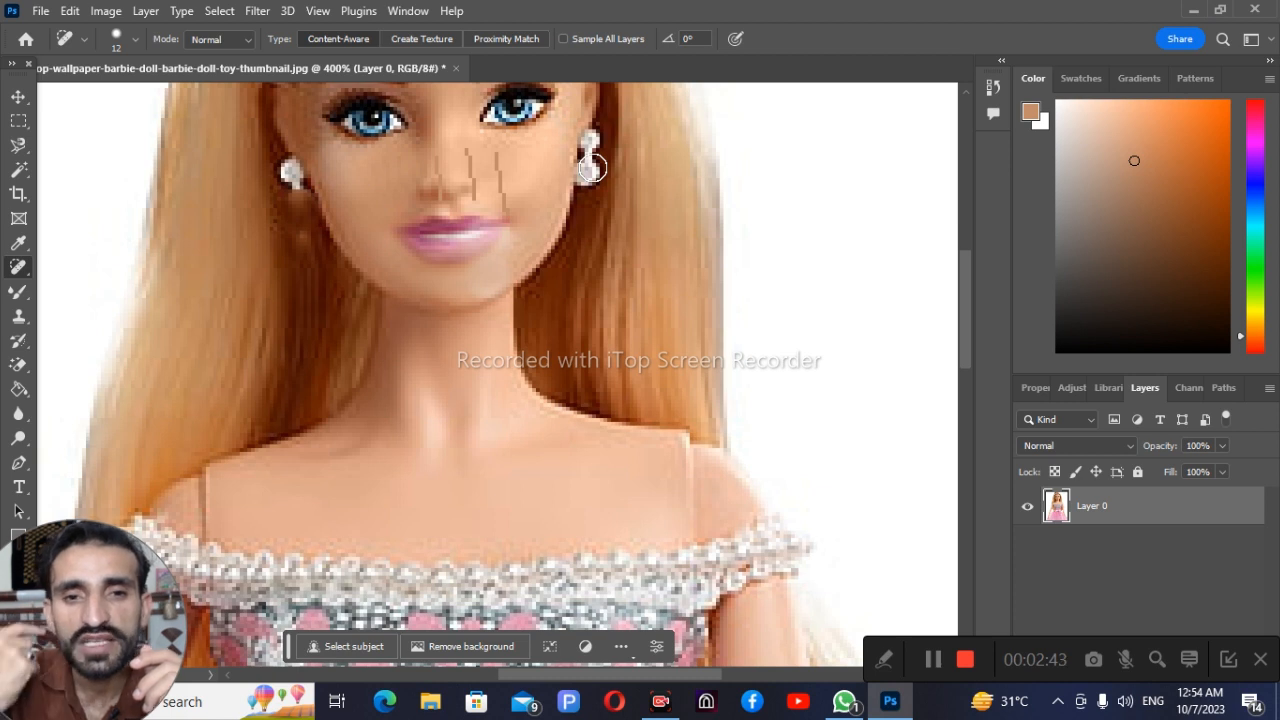
pyautogui.moveTo(593, 165); pyautogui.dragTo(590, 169)
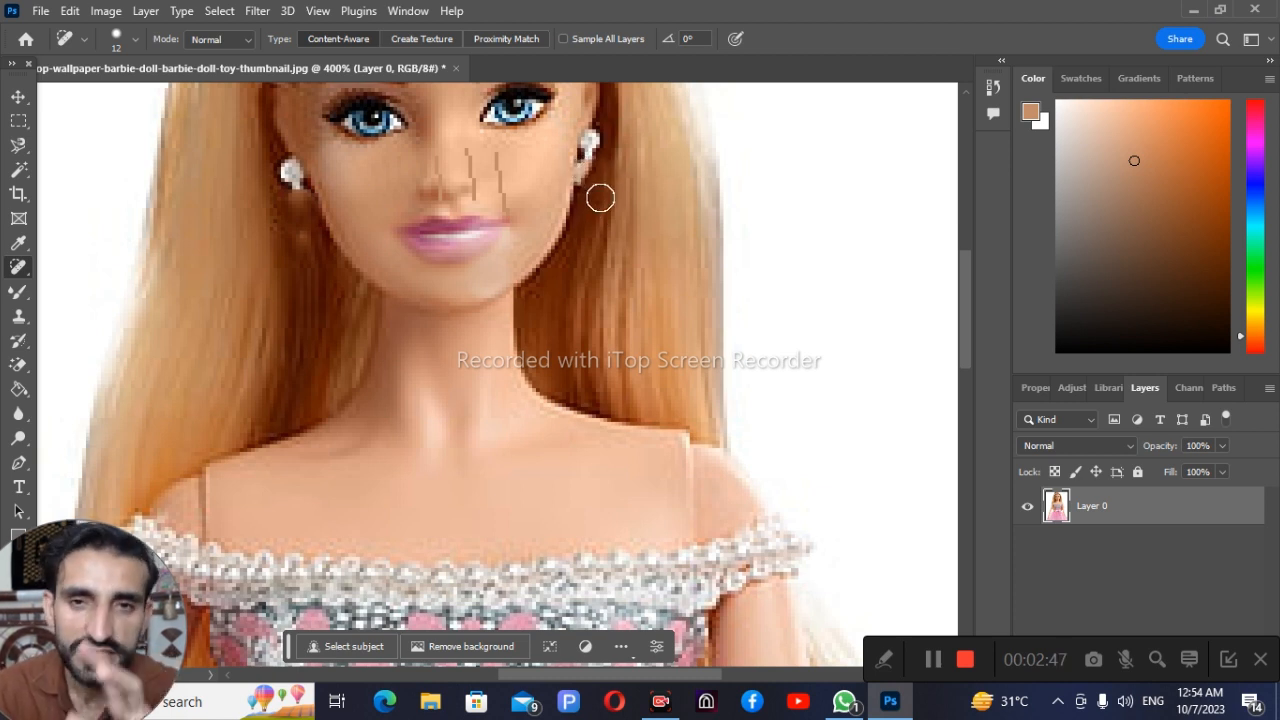
# Set the healing brush hardness to 100% and remove the remaining pearl of the earring on the image's left side
pyautogui.click(136, 39)
pyautogui.moveTo(169, 131); pyautogui.dragTo(241, 121)
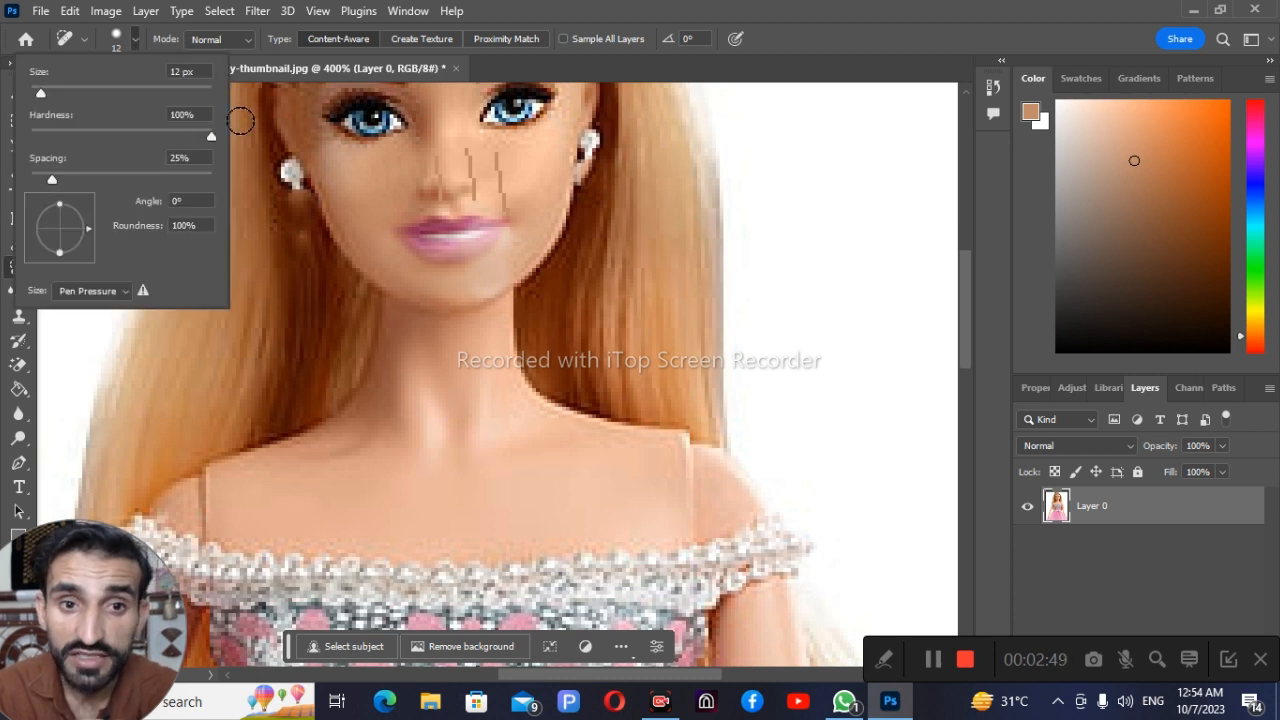
pyautogui.click(287, 171)
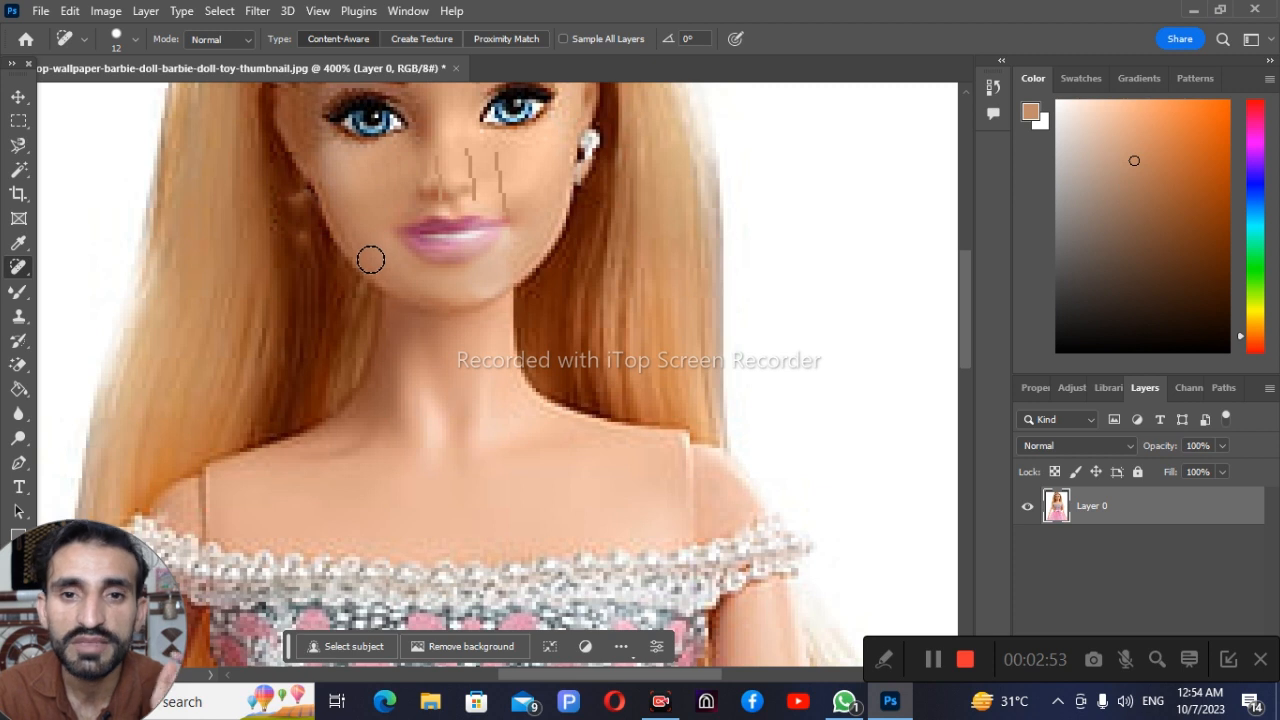
# Close the reopened Outbyte PC Repair window and keep it running in the background
pyautogui.click(134, 42)
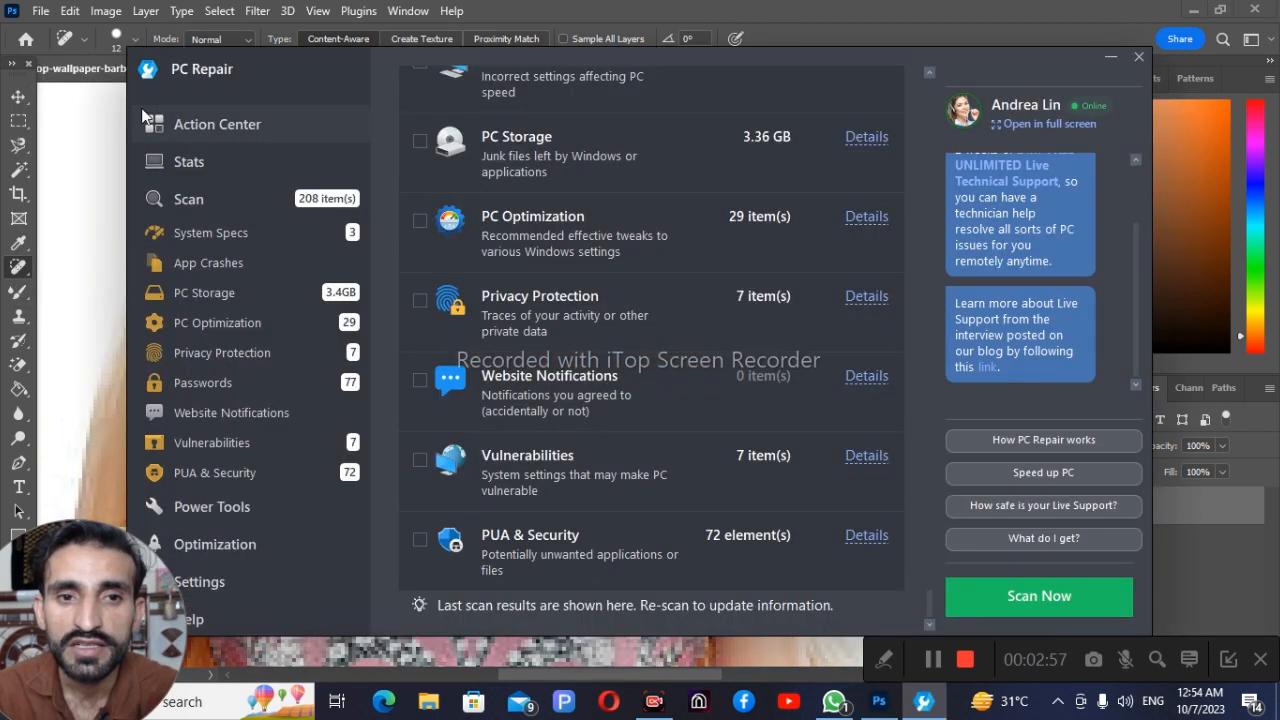
pyautogui.click(1139, 56)
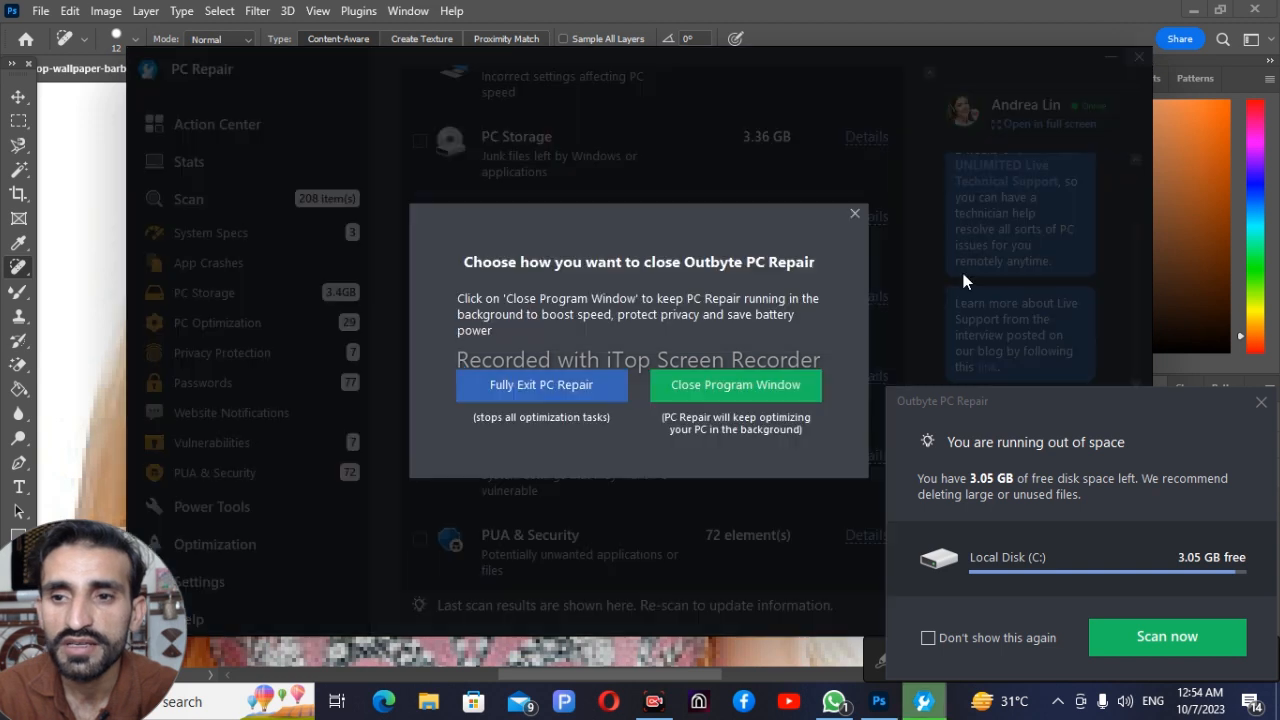
pyautogui.click(780, 386)
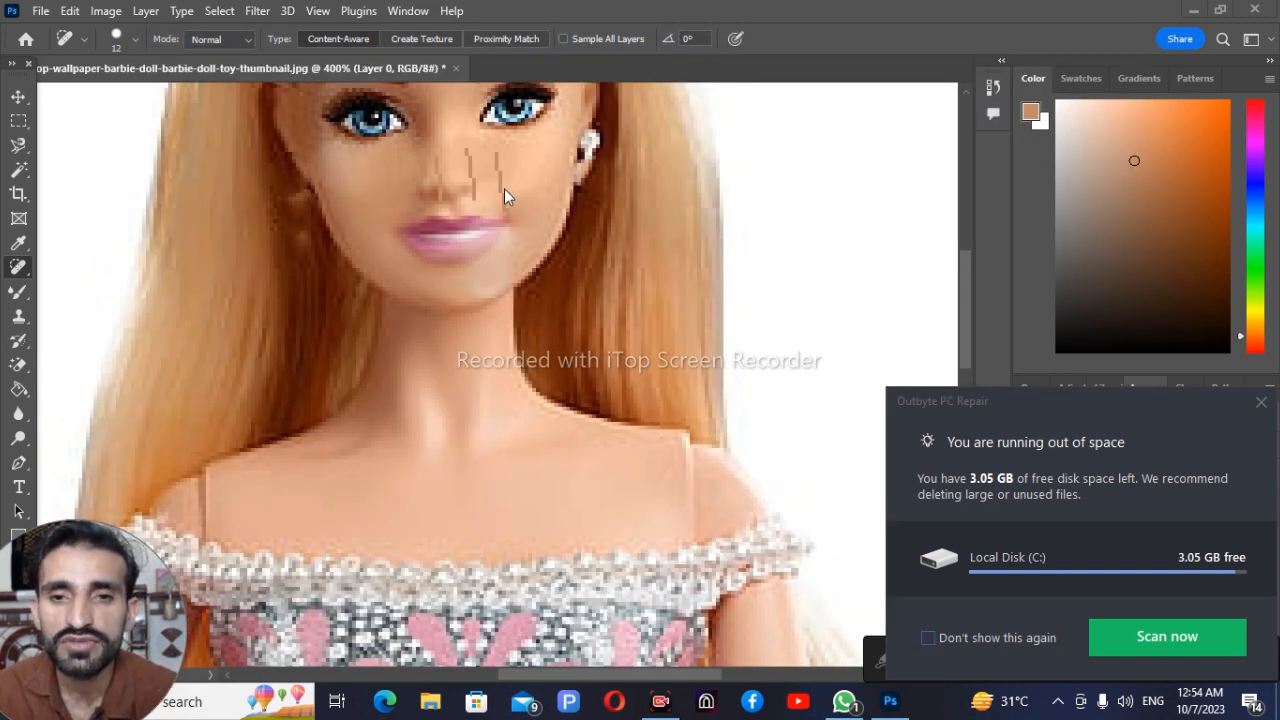
# Reduce the Spot Healing Brush size to 6 px and heal the outer pencil line on the cheek, down to the lip corner
pyautogui.scroll(1, 505, 190)
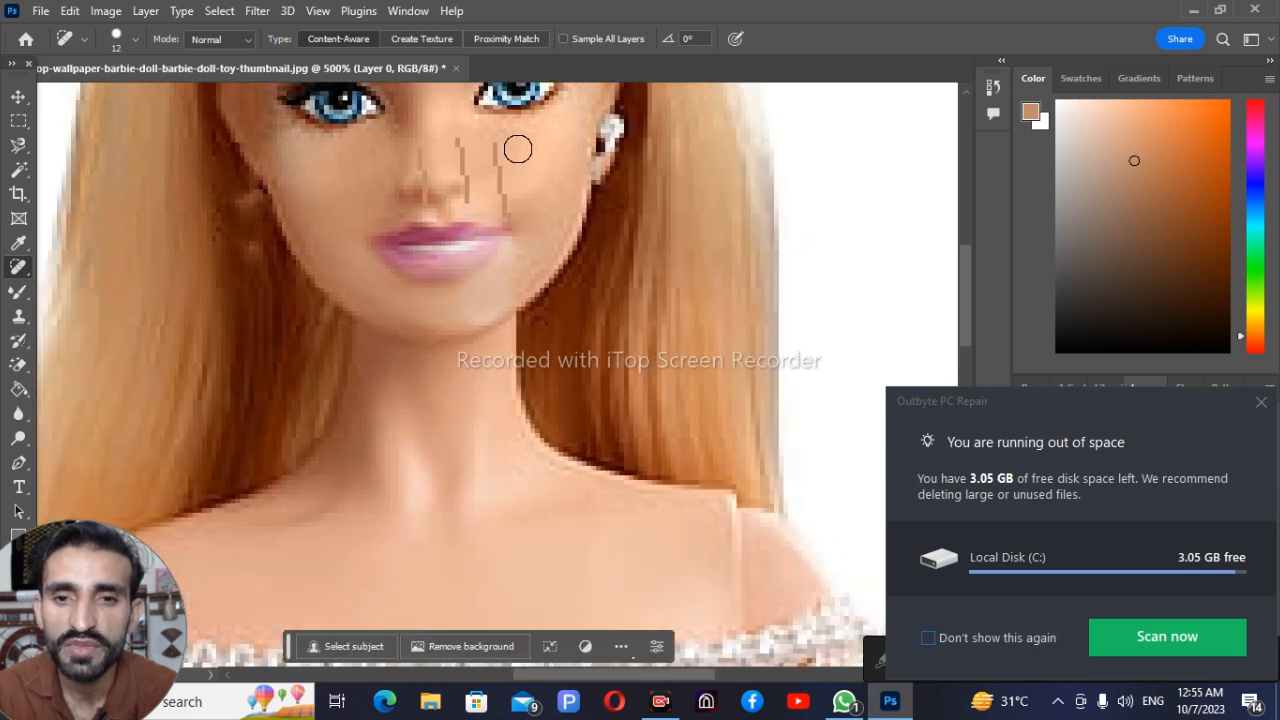
pyautogui.rightClick(530, 170)
pyautogui.click(562, 199)
pyautogui.click(502, 153)
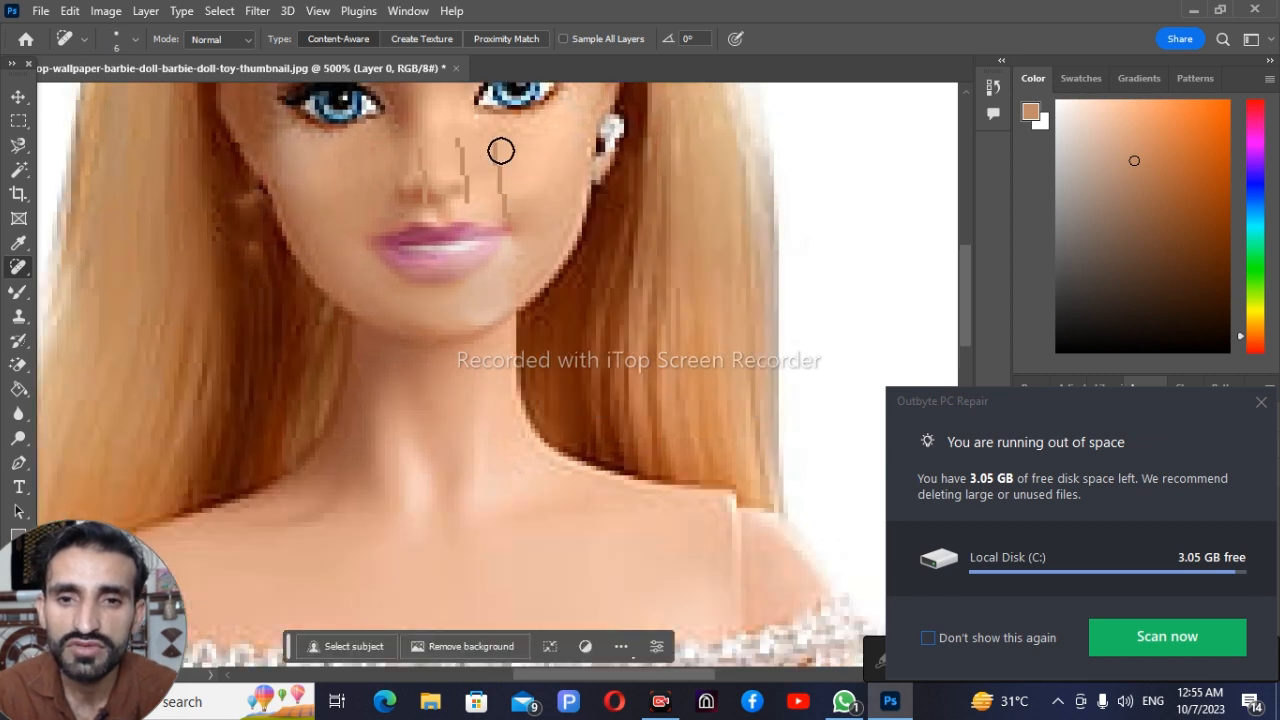
pyautogui.click(500, 150)
pyautogui.click(494, 166)
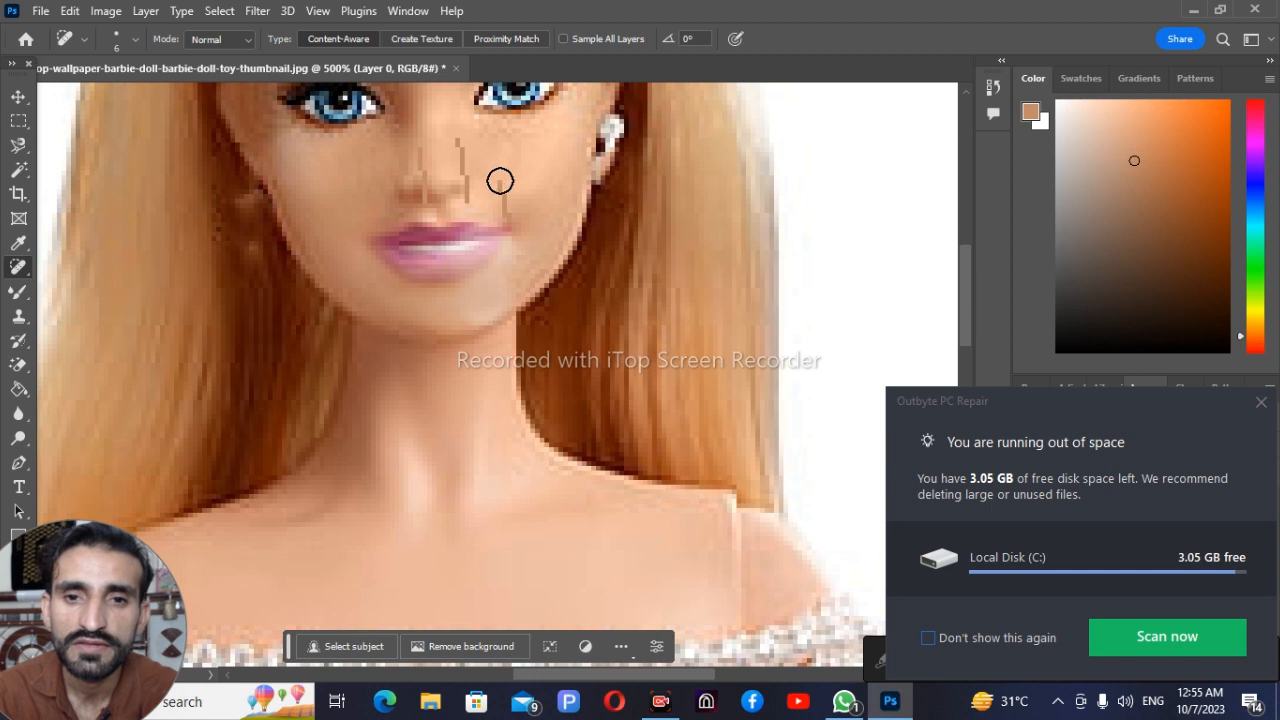
pyautogui.click(500, 182)
pyautogui.click(500, 194)
pyautogui.click(512, 214)
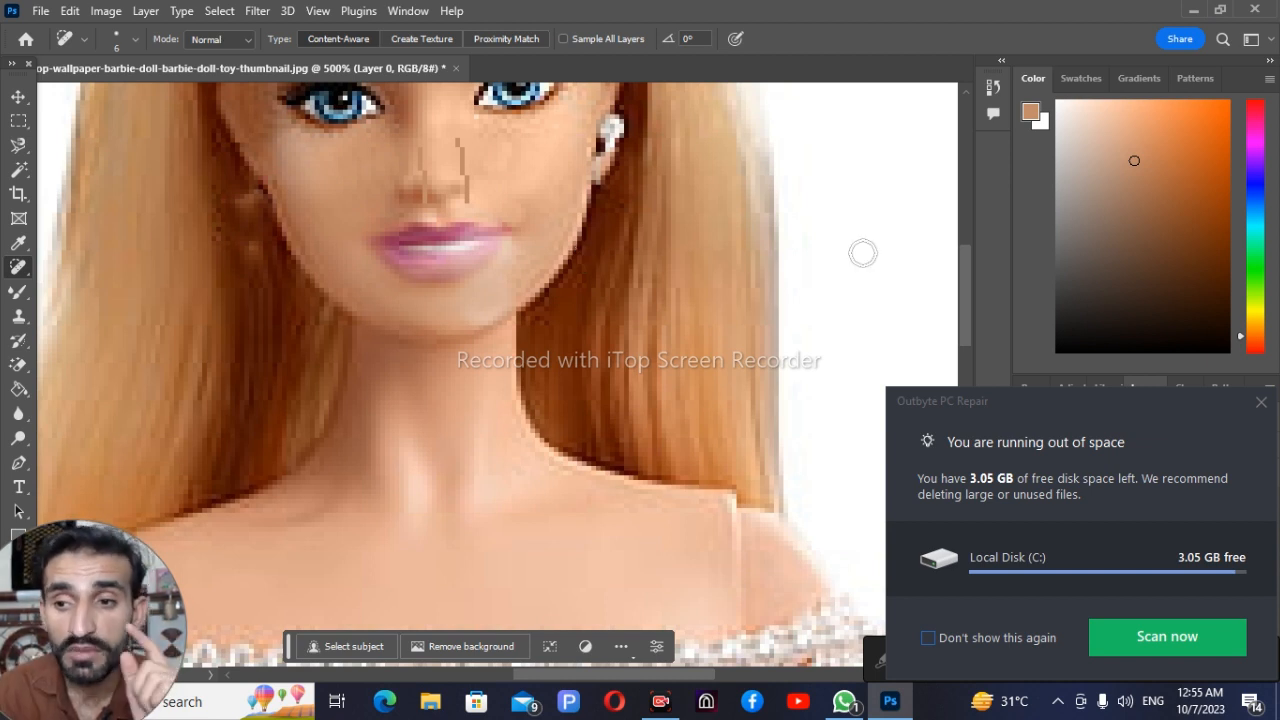
# Dismiss the low disk space notification and heal the pencil line beside the nose, dabbing also over the cheek and chin
pyautogui.click(1262, 404)
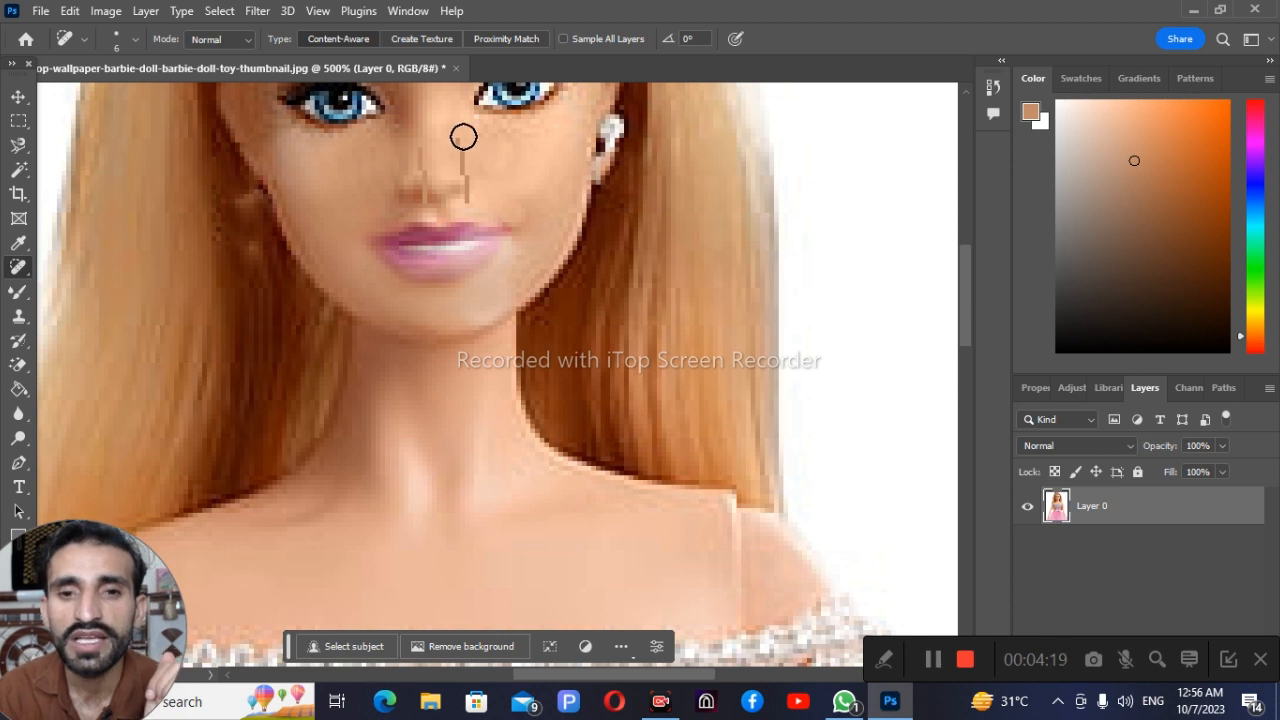
pyautogui.moveTo(469, 163); pyautogui.dragTo(470, 192)
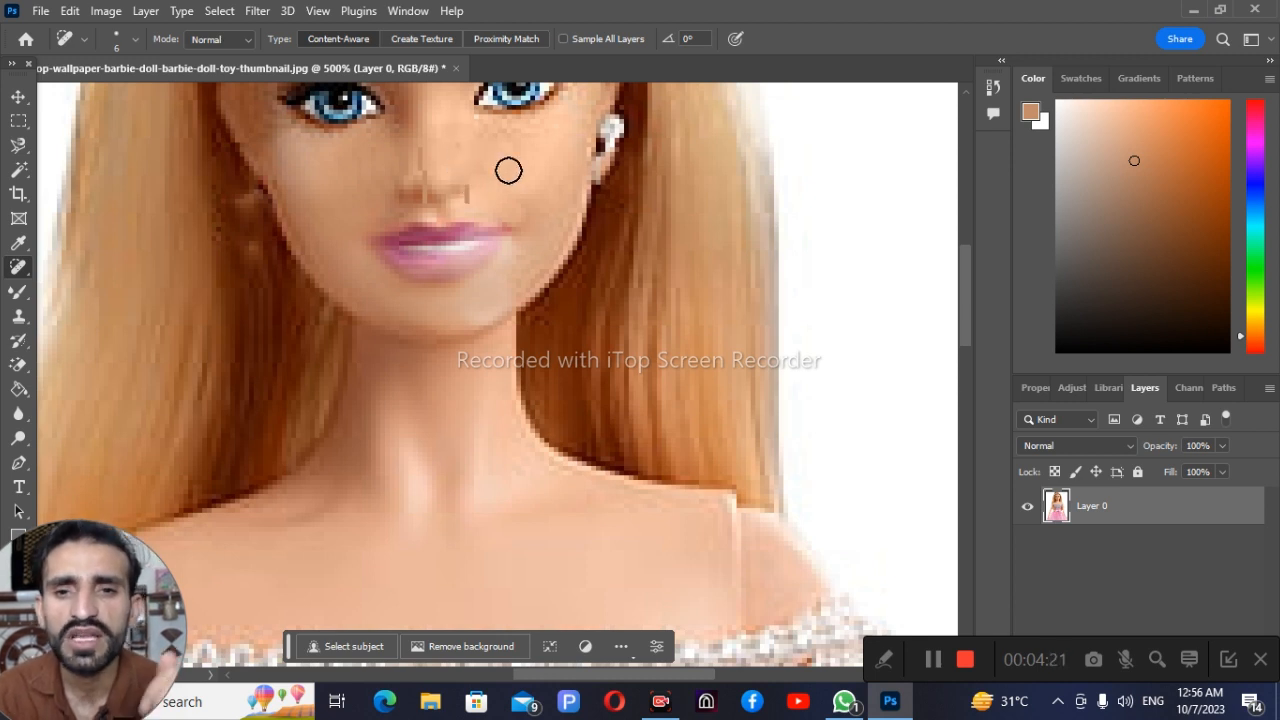
pyautogui.click(480, 288)
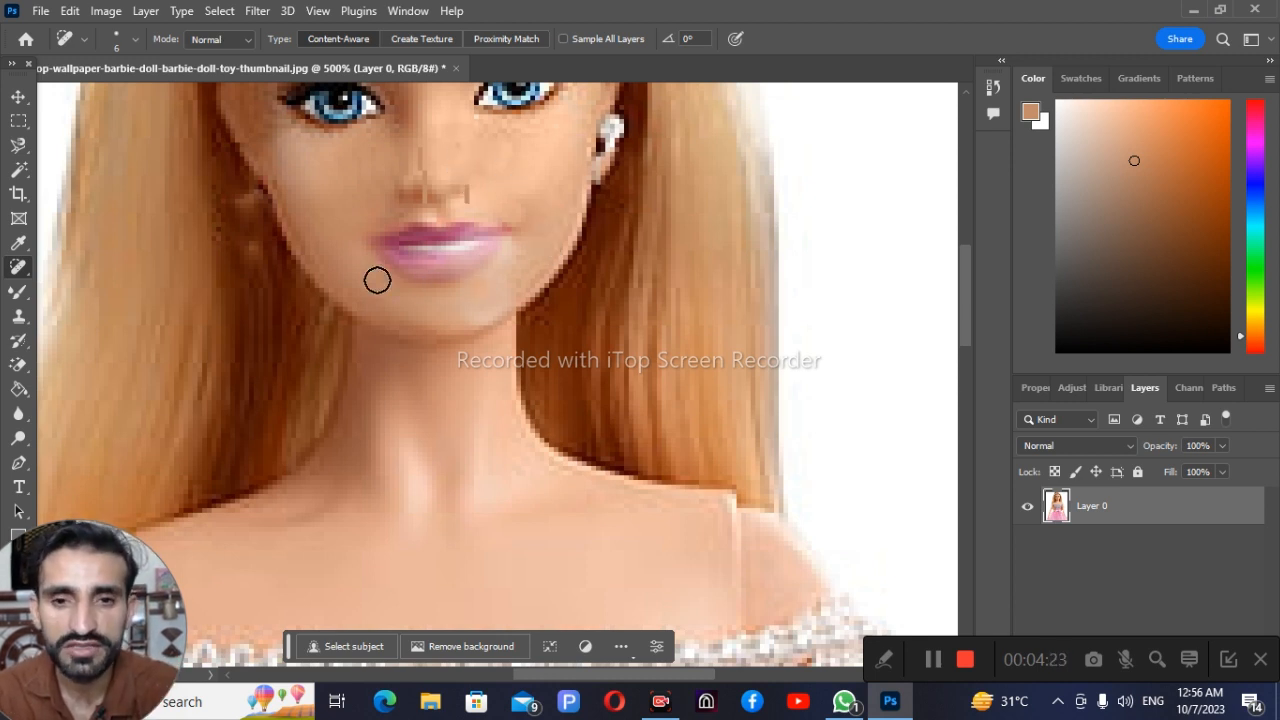
pyautogui.click(344, 256)
pyautogui.click(323, 197)
pyautogui.click(381, 166)
pyautogui.moveTo(354, 202); pyautogui.dragTo(350, 228)
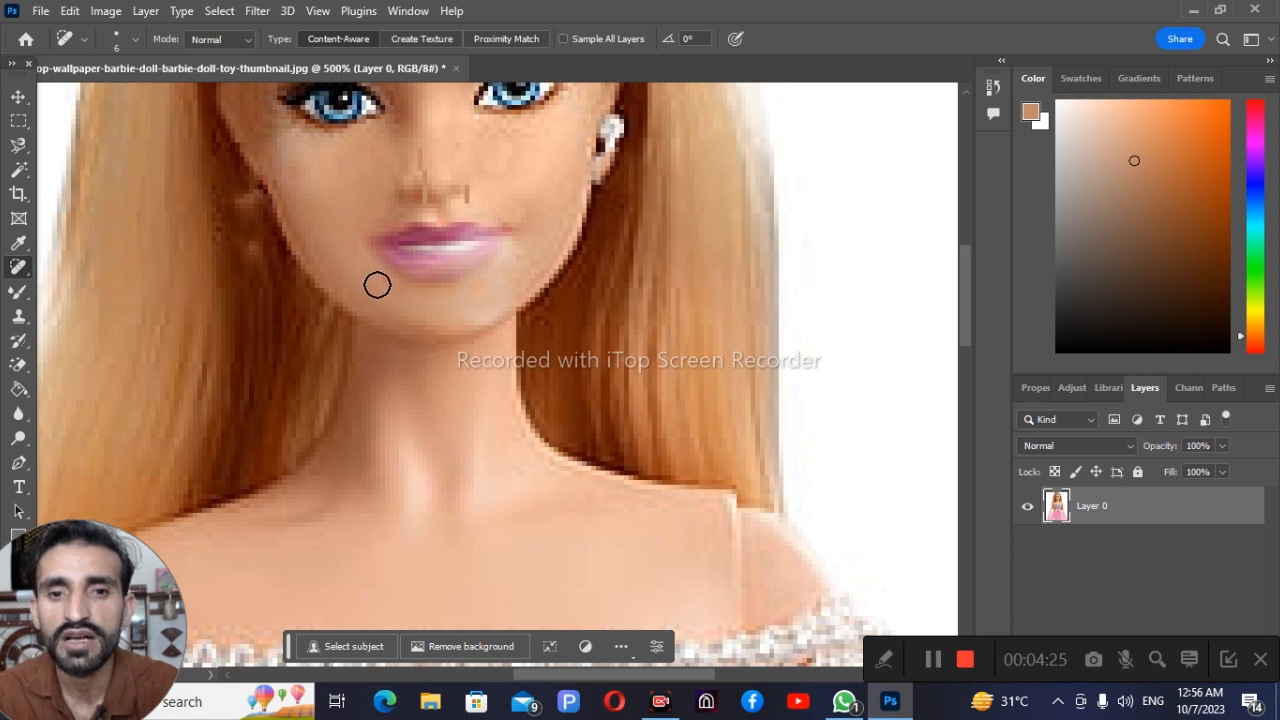
pyautogui.click(451, 323)
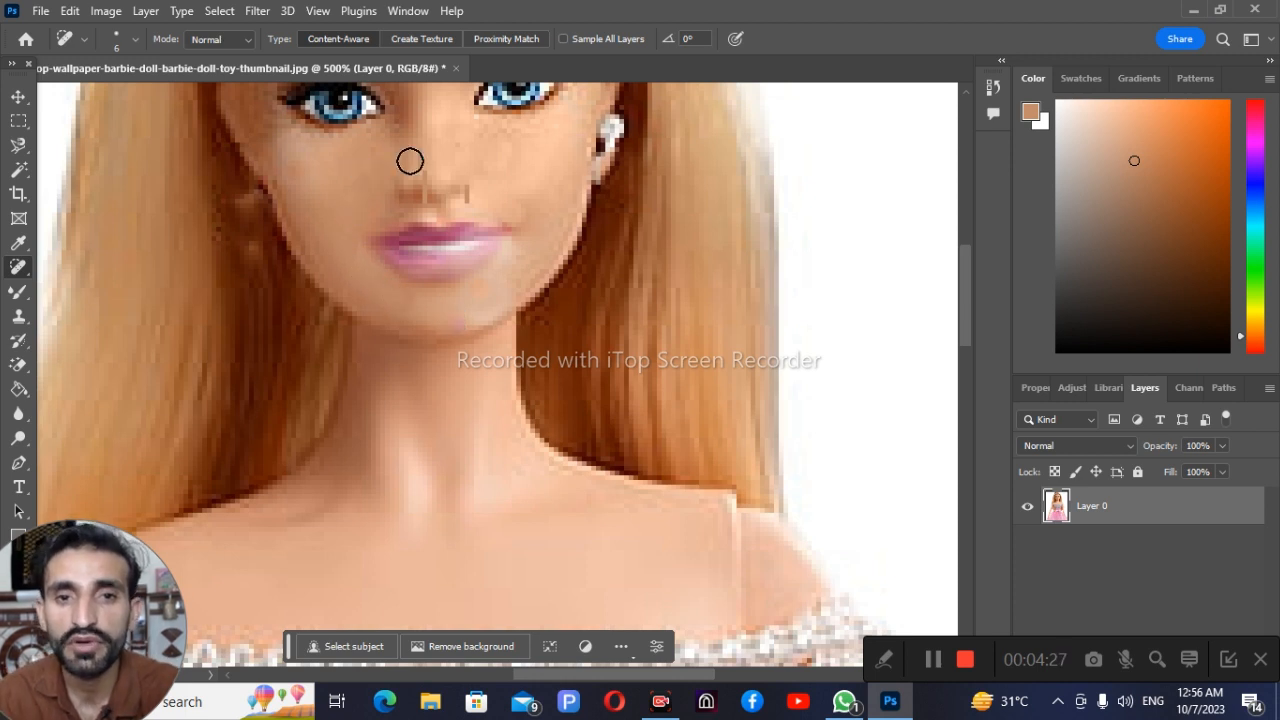
pyautogui.click(257, 10)
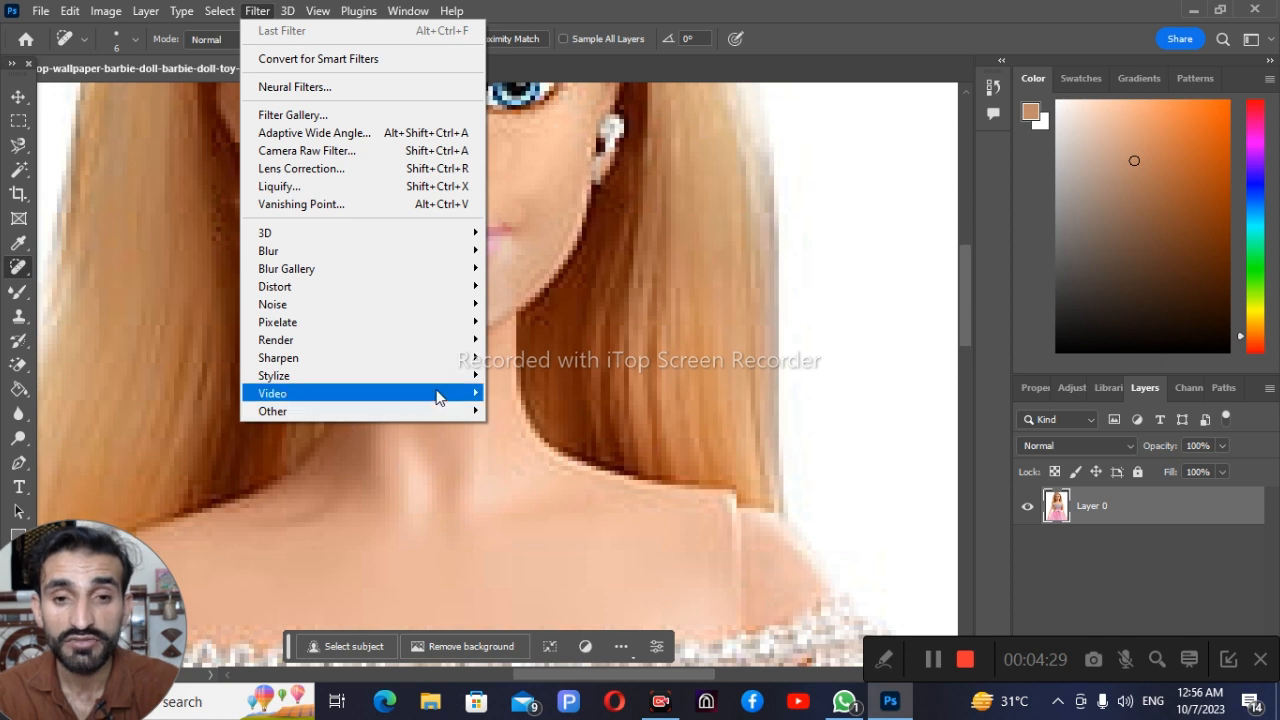
pyautogui.moveTo(436, 393)
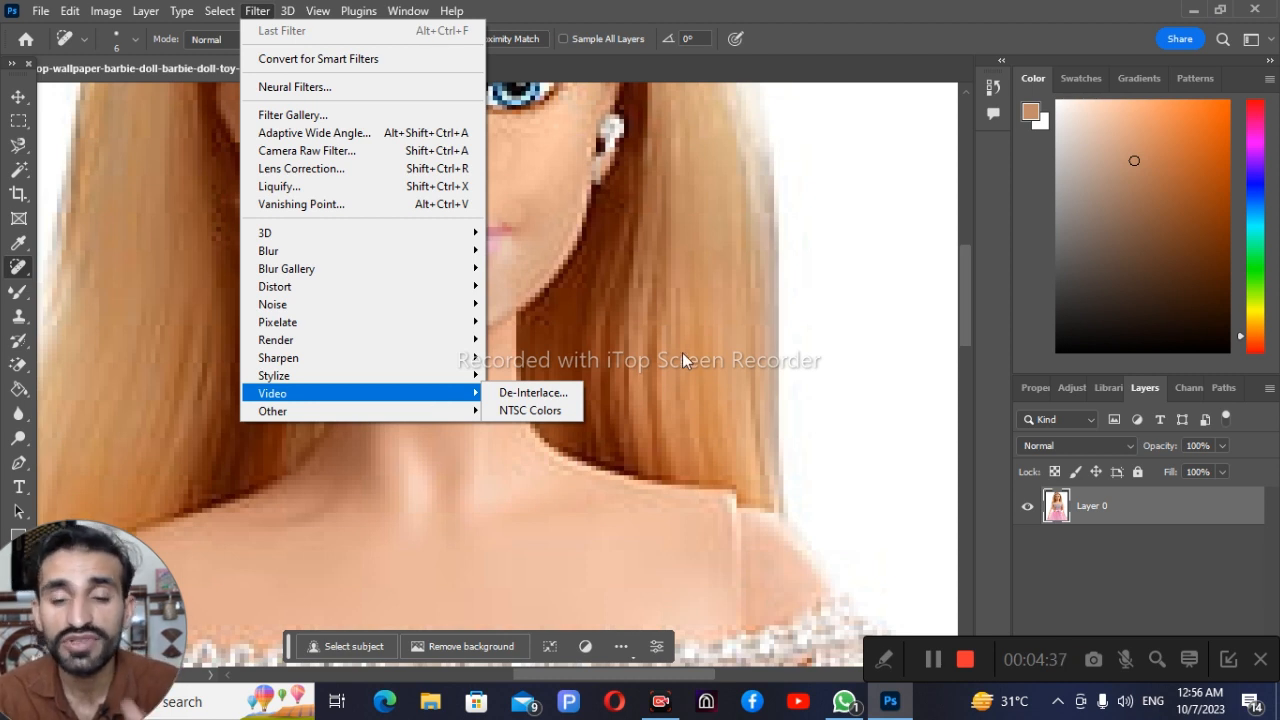
pyautogui.click(718, 292)
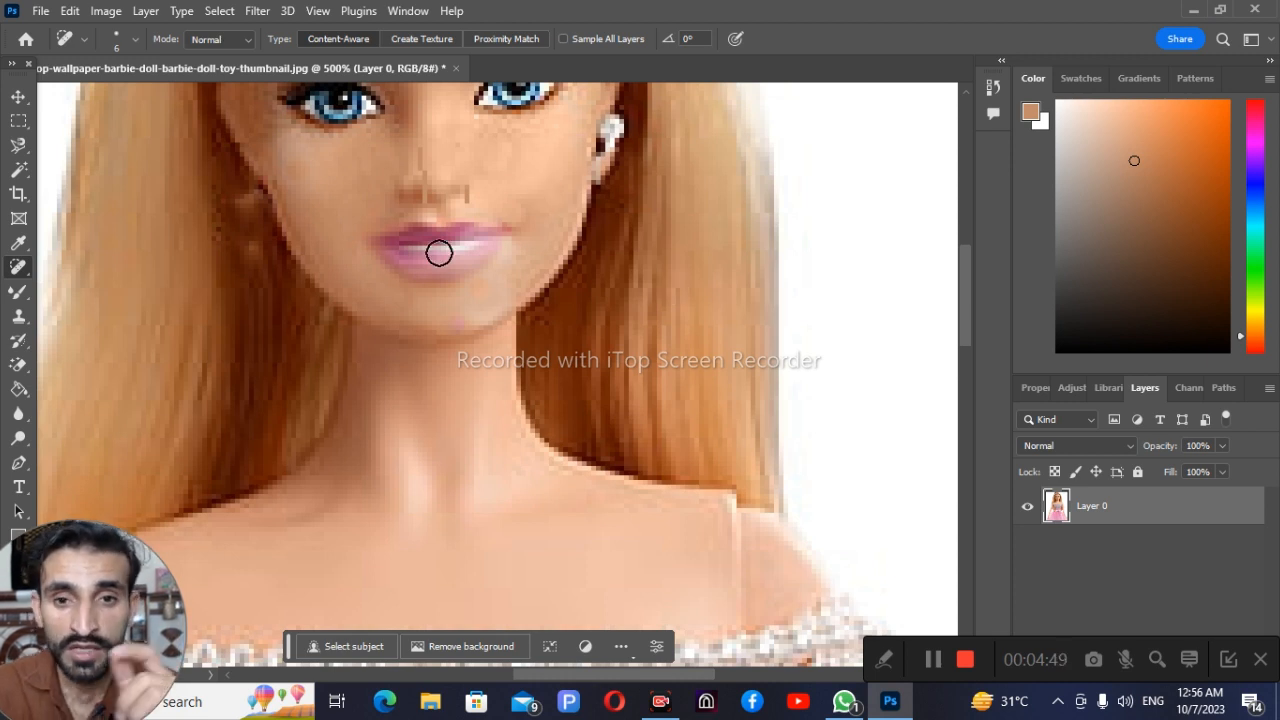
# Switch to the Remove Tool at size 19 and stroke over the healed cheek area beside the nose
pyautogui.rightClick(20, 266)
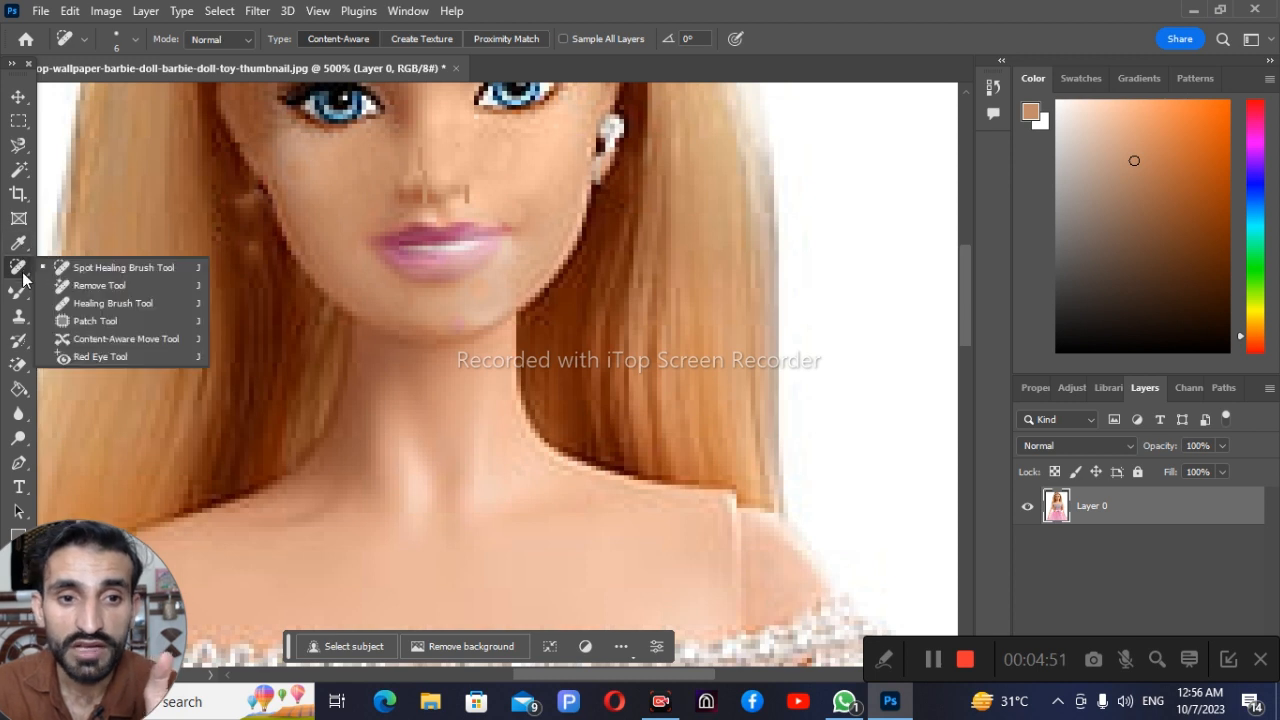
pyautogui.click(91, 285)
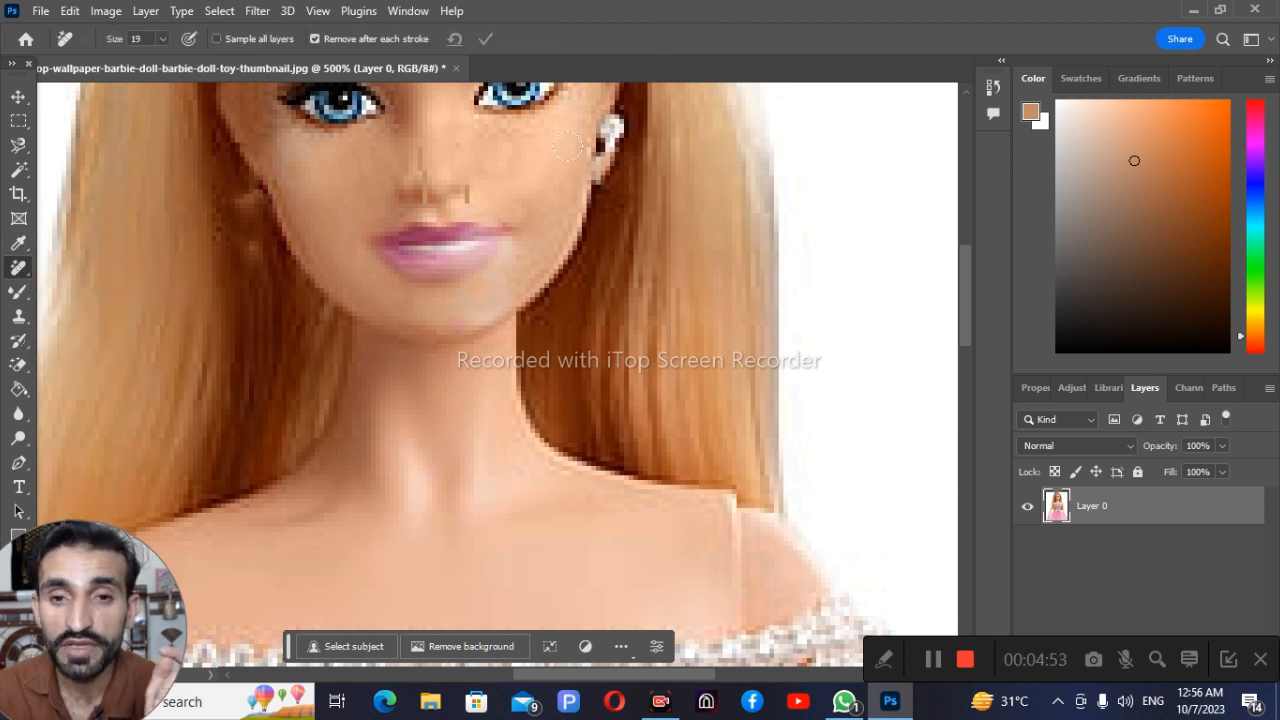
pyautogui.moveTo(483, 144); pyautogui.dragTo(520, 182)
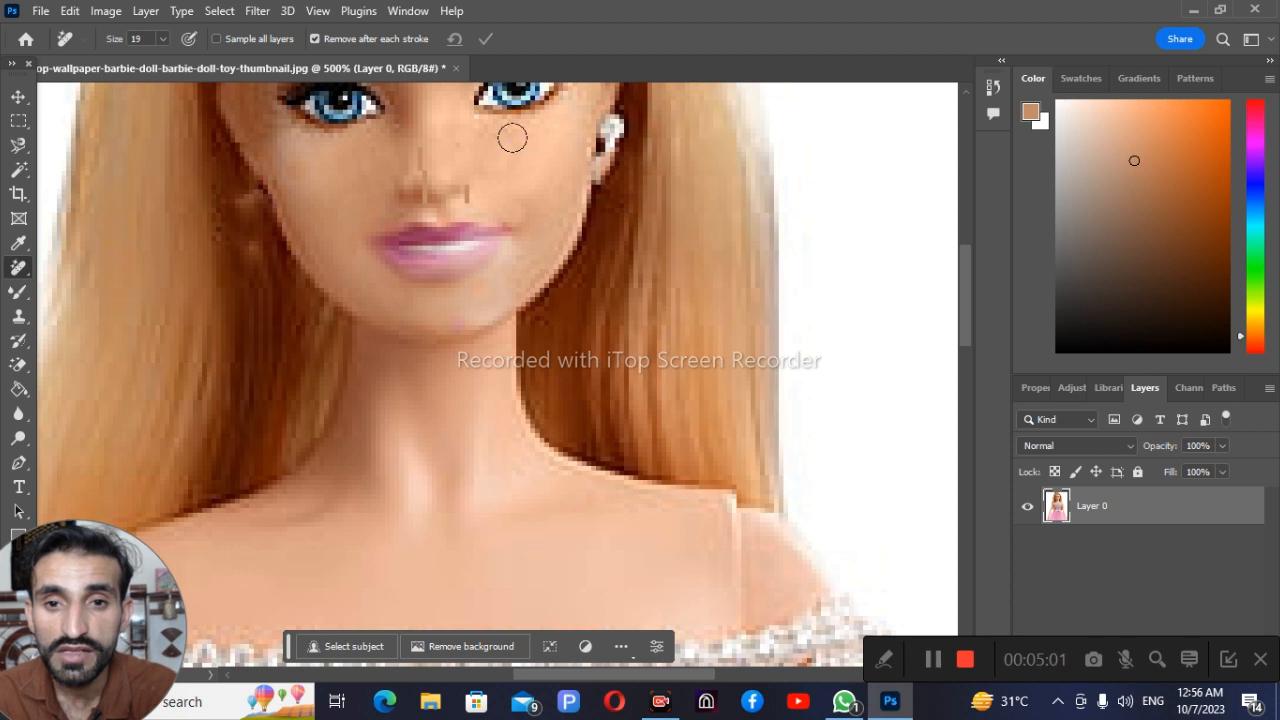
# Stroke the Remove Tool over the cheek toward the ear, reduce its size to 4 and stroke along the nose bridge
pyautogui.moveTo(509, 134); pyautogui.dragTo(545, 200)
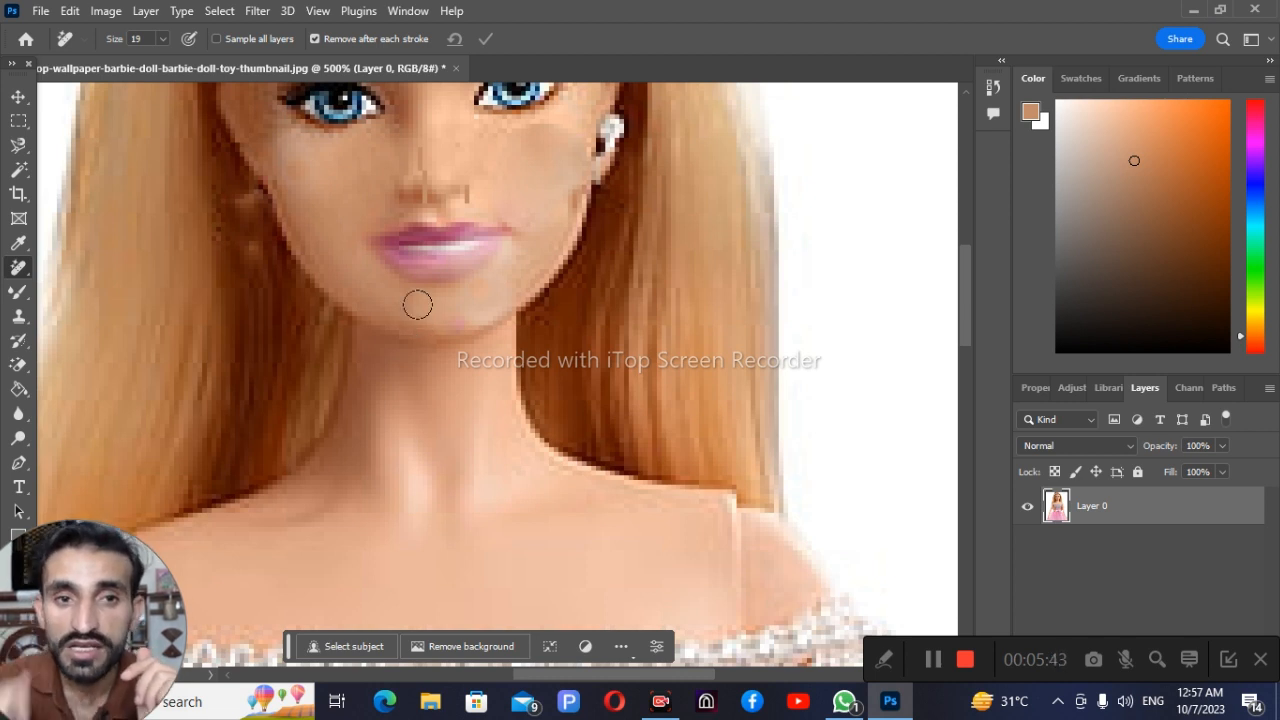
pyautogui.click(163, 39)
pyautogui.moveTo(151, 60); pyautogui.dragTo(150, 60)
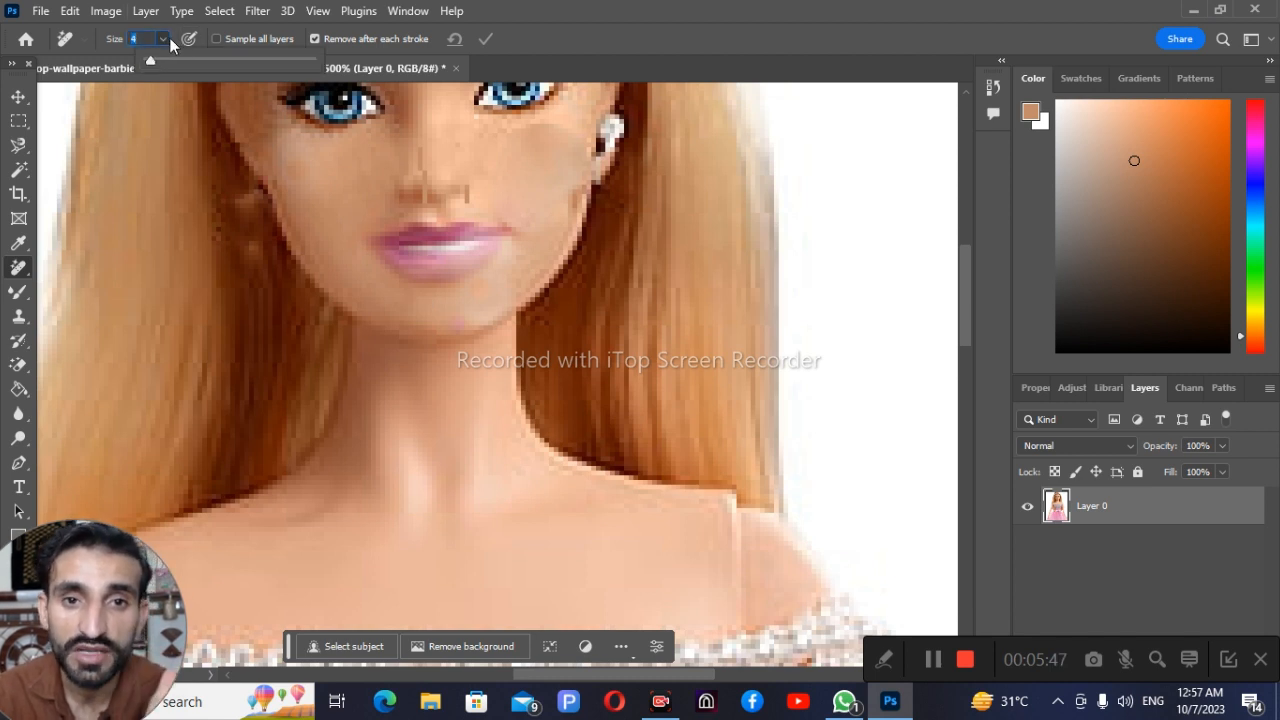
pyautogui.click(76, 39)
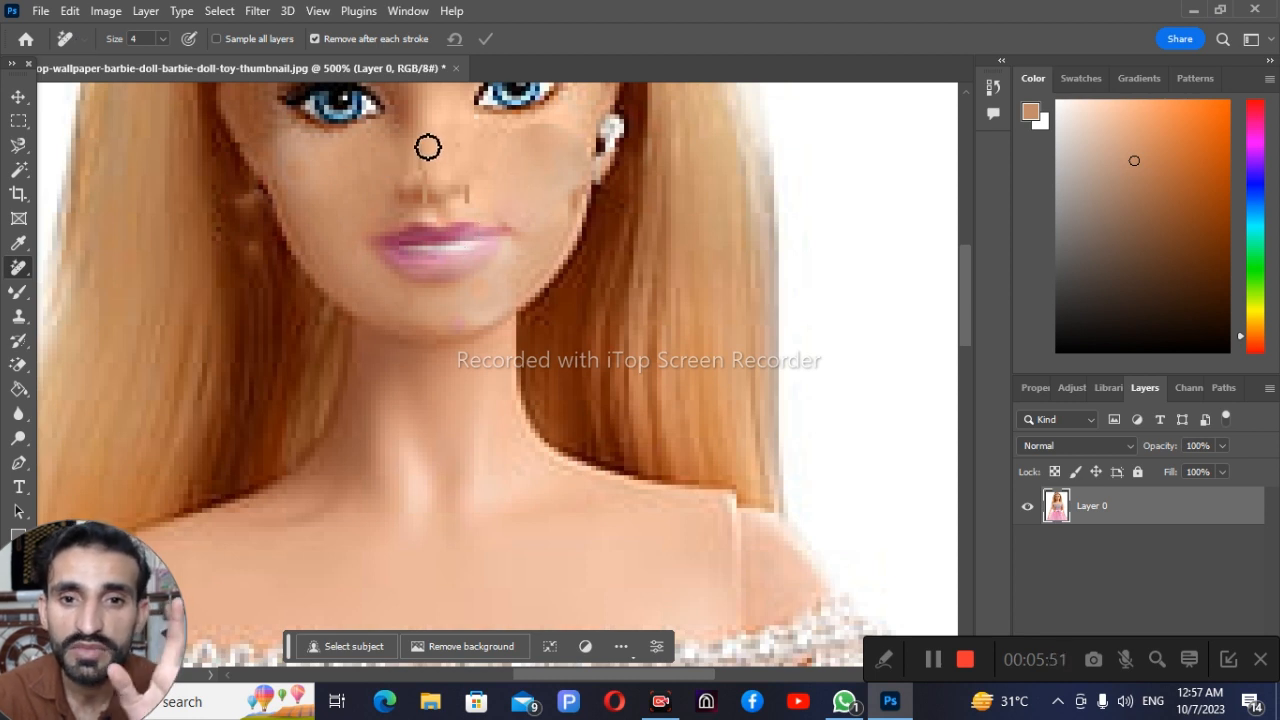
pyautogui.moveTo(428, 147); pyautogui.dragTo(426, 174)
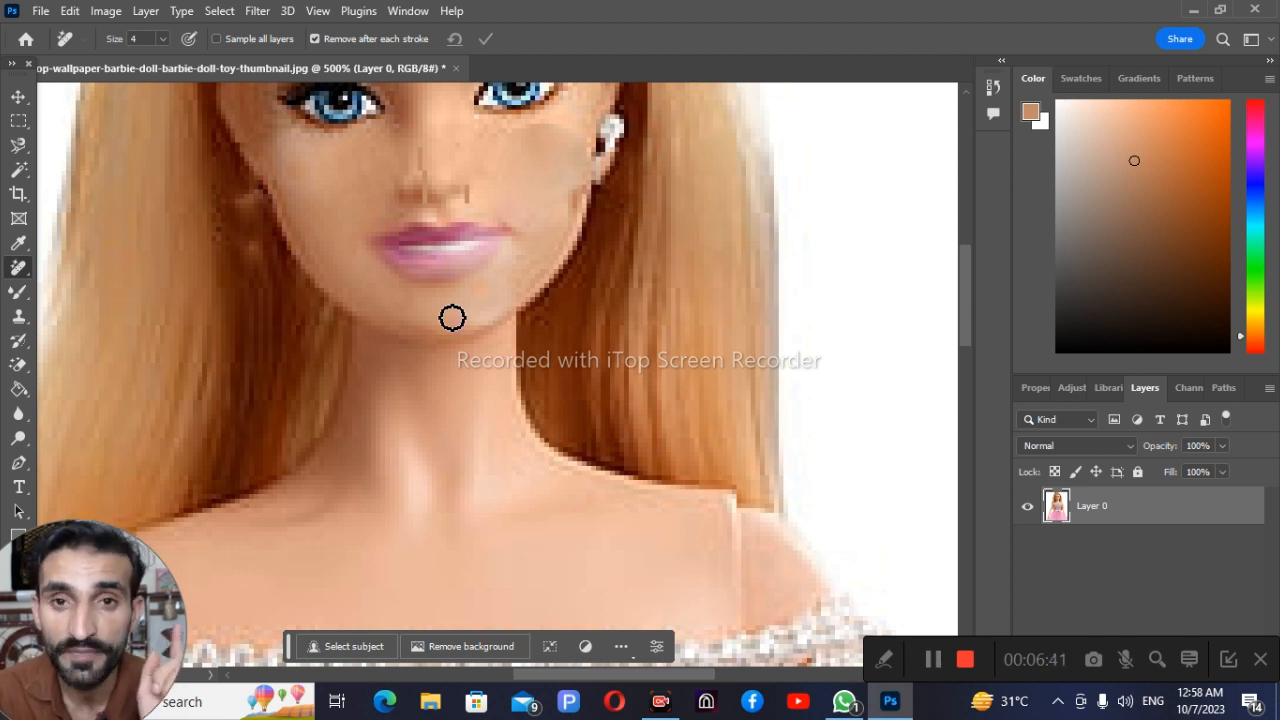
# Try to patch the doll's outlined lips with the eye area using the Patch Tool, undo the patch and deselect
pyautogui.rightClick(22, 264)
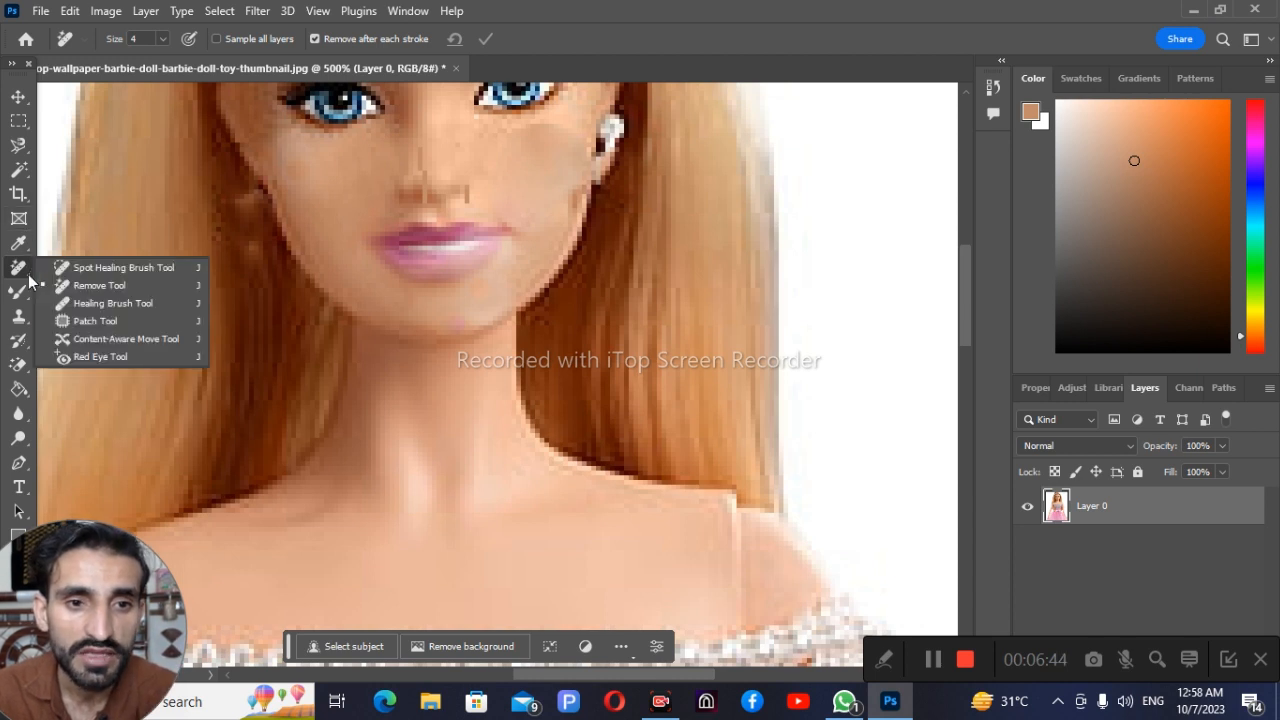
pyautogui.click(107, 321)
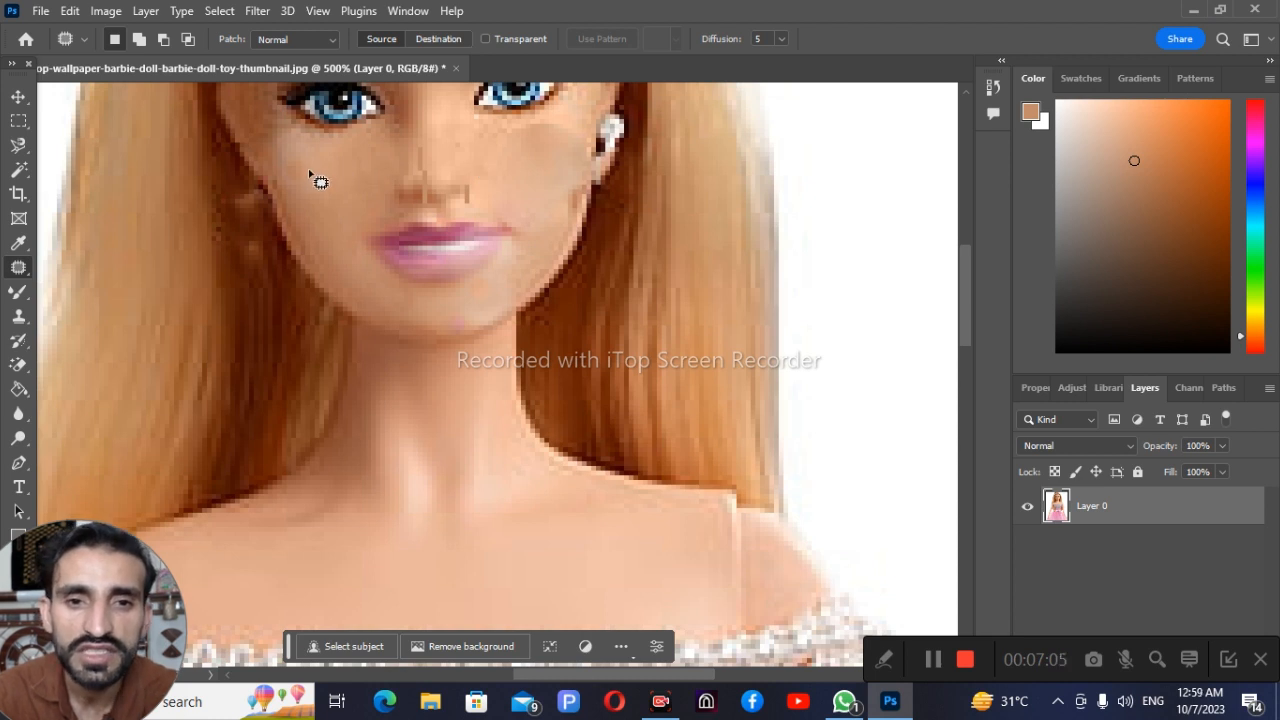
pyautogui.moveTo(309, 172)
pyautogui.mouseDown()
pyautogui.moveTo(304, 161)
pyautogui.moveTo(286, 183)
pyautogui.moveTo(305, 192)
pyautogui.moveTo(307, 168)
pyautogui.moveTo(324, 172)
pyautogui.mouseUp()
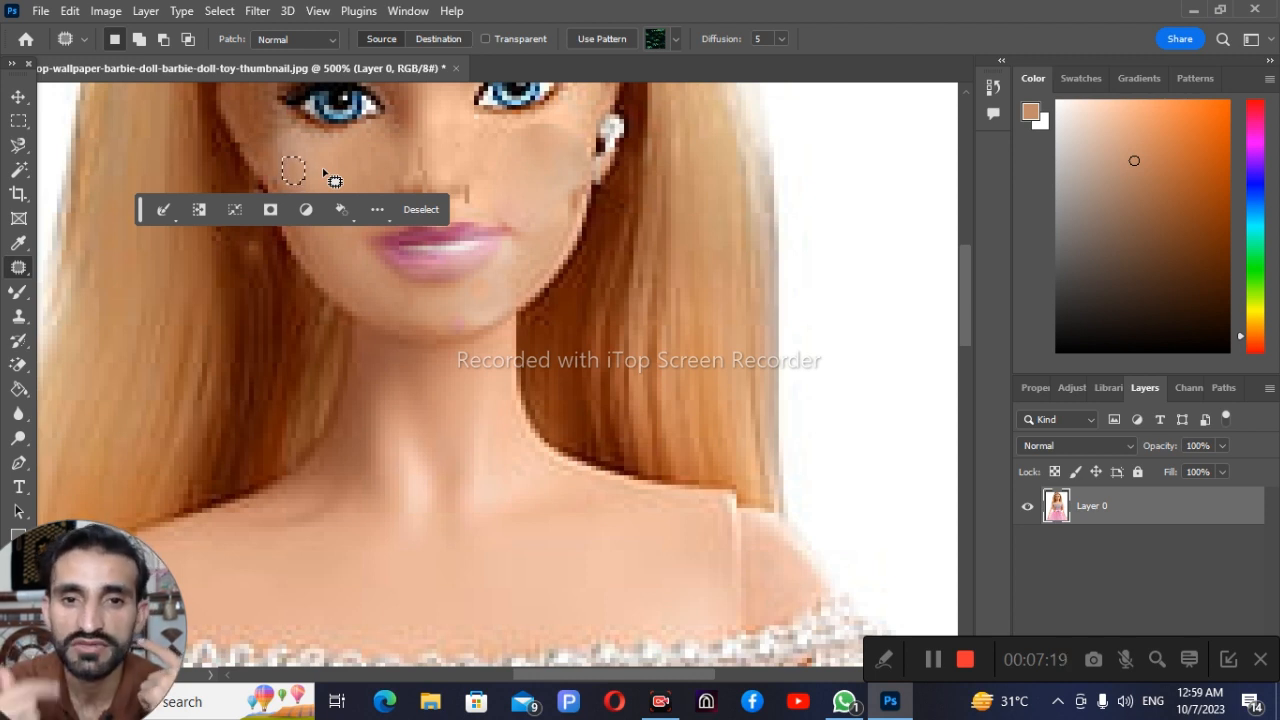
pyautogui.click(495, 197)
pyautogui.moveTo(474, 209)
pyautogui.mouseDown()
pyautogui.moveTo(393, 206)
pyautogui.moveTo(334, 252)
pyautogui.moveTo(491, 296)
pyautogui.moveTo(550, 238)
pyautogui.moveTo(474, 204)
pyautogui.mouseUp()
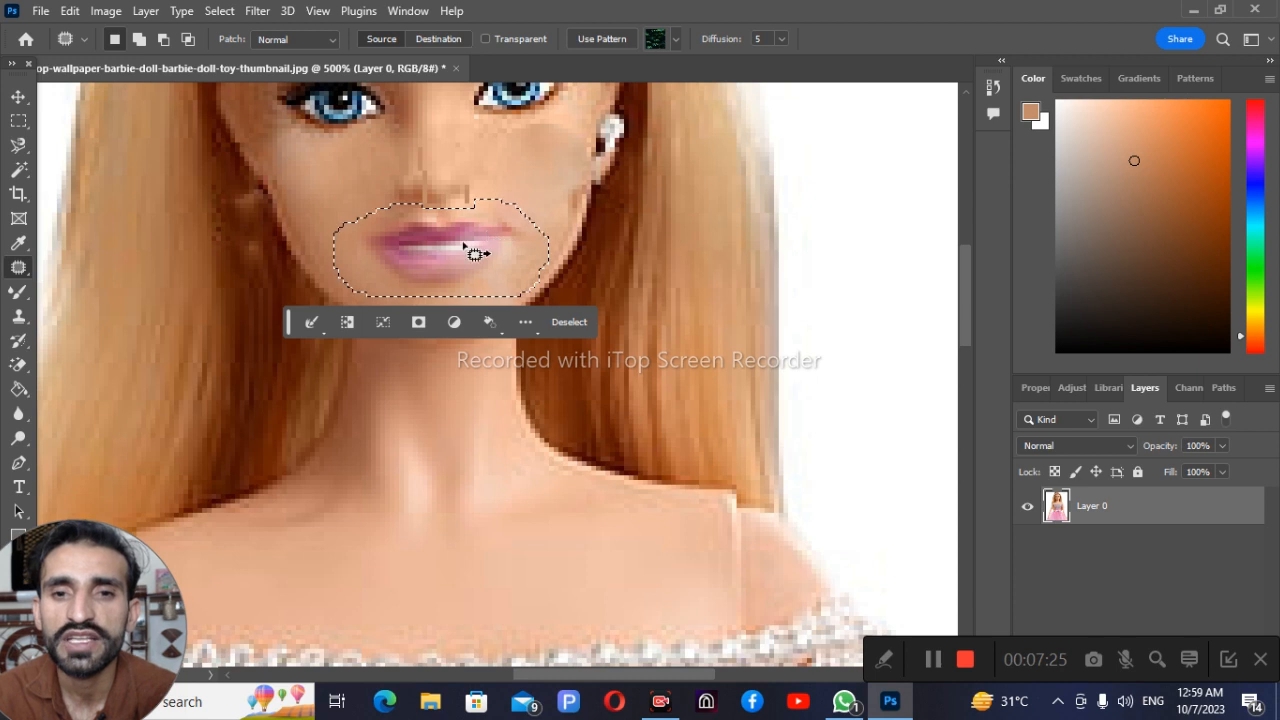
pyautogui.moveTo(474, 252); pyautogui.dragTo(360, 112)
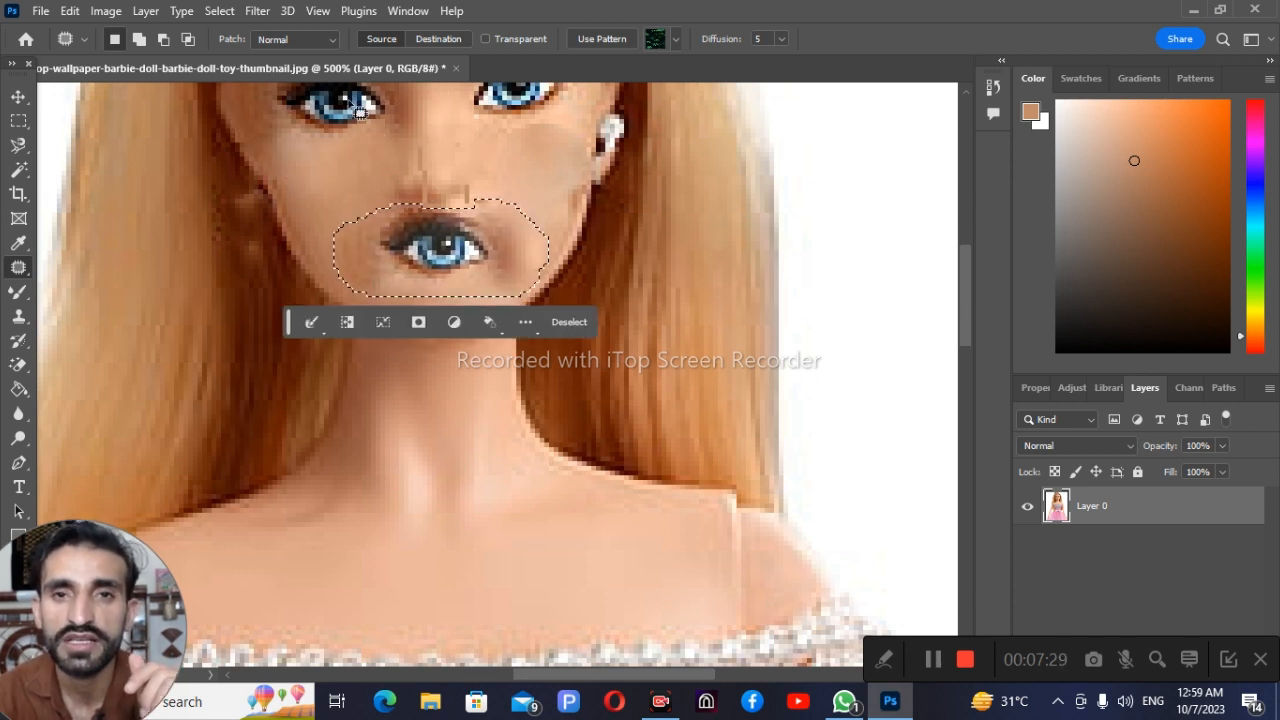
pyautogui.hotkey('ctrl', 'z')
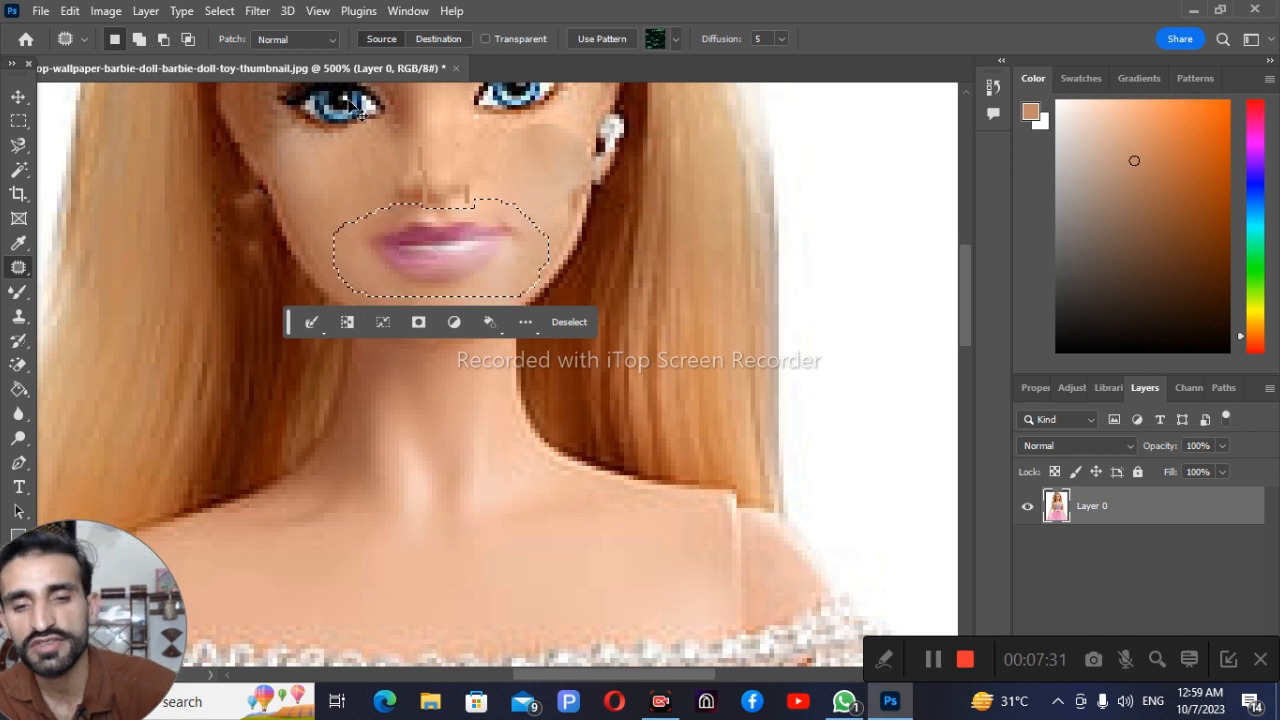
pyautogui.hotkey('ctrl', 'd')
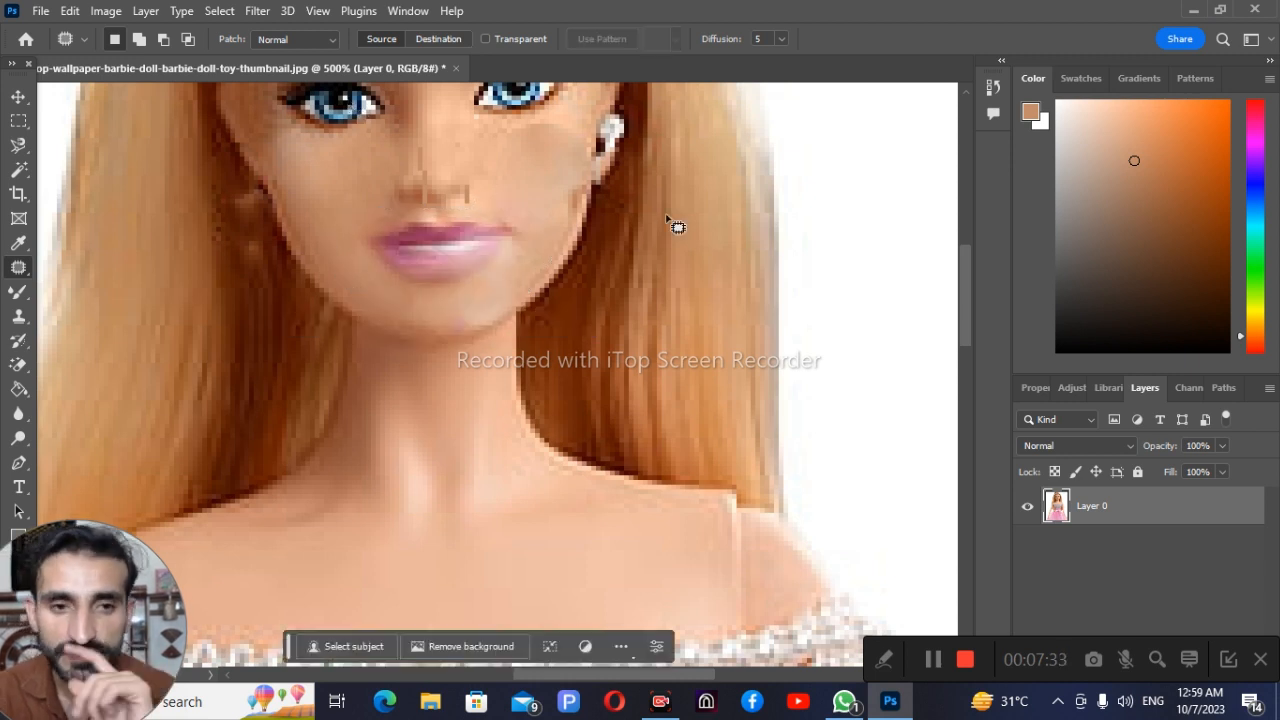
# Switch to the Red Eye Tool and apply it over and around the doll's eye farther from the white earring
pyautogui.rightClick(18, 267)
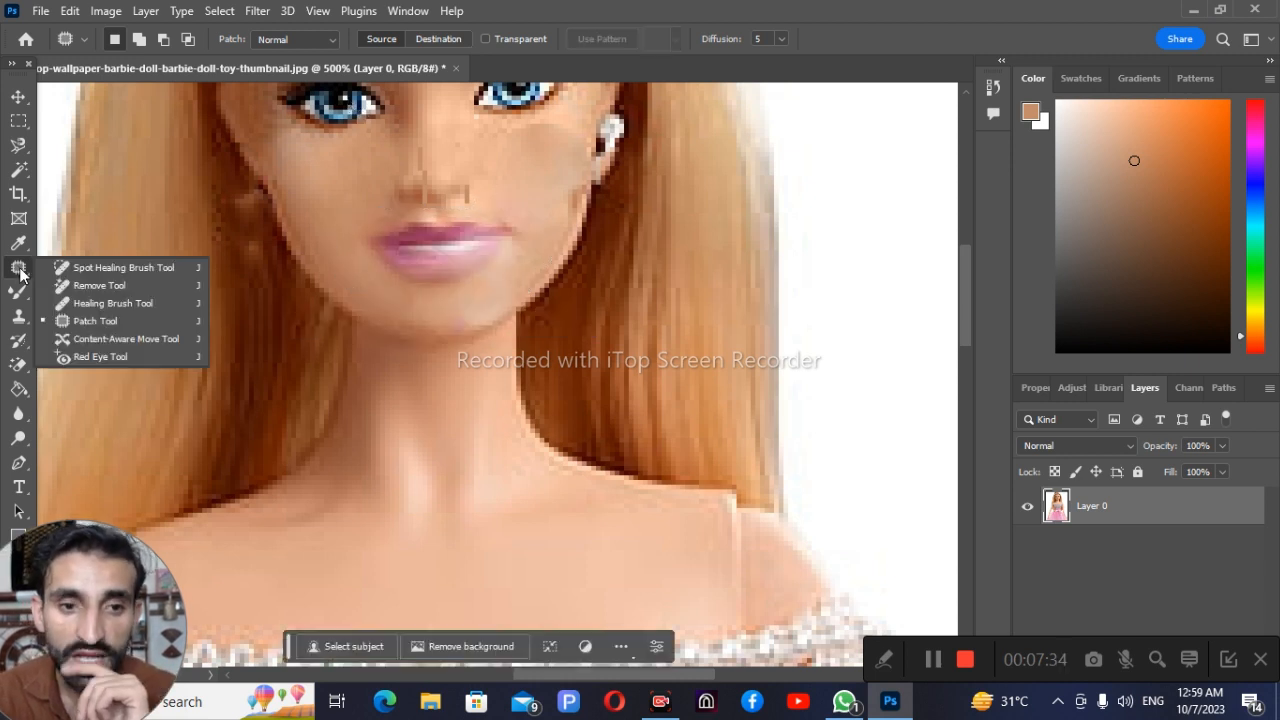
pyautogui.click(103, 357)
pyautogui.scroll(1, 355, 200)
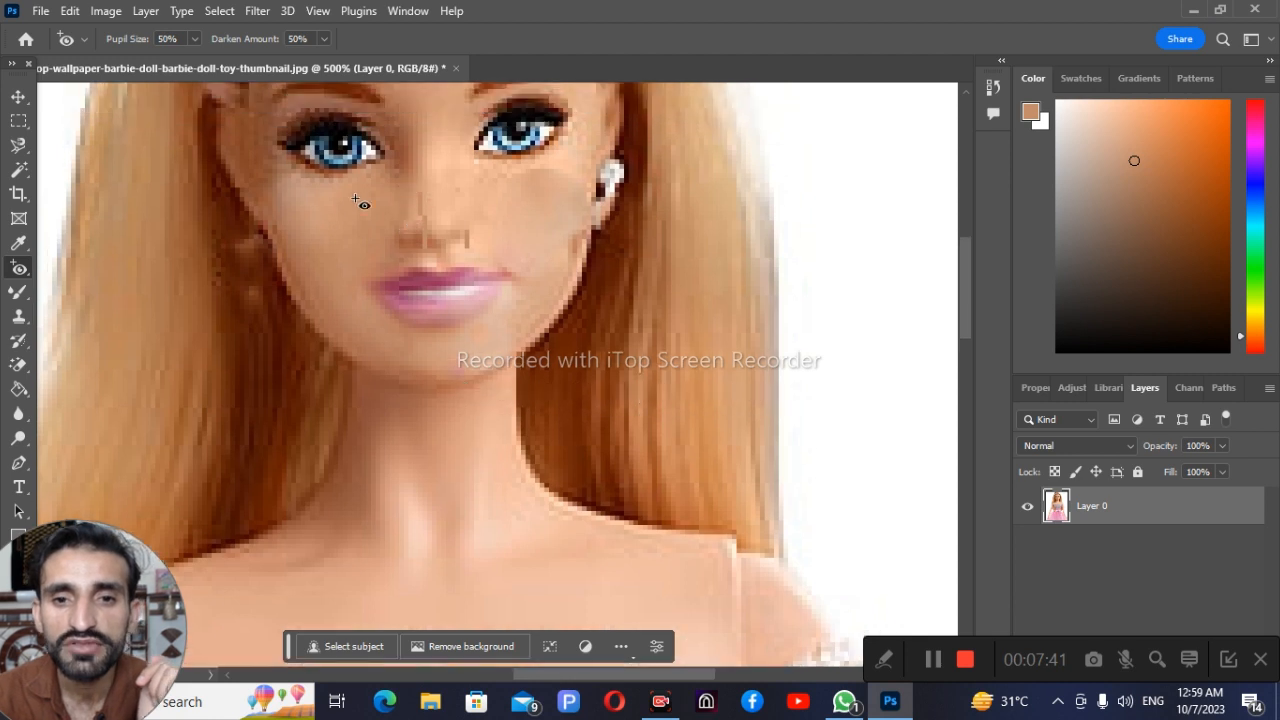
pyautogui.moveTo(294, 129); pyautogui.dragTo(384, 170)
pyautogui.moveTo(293, 122); pyautogui.dragTo(396, 178)
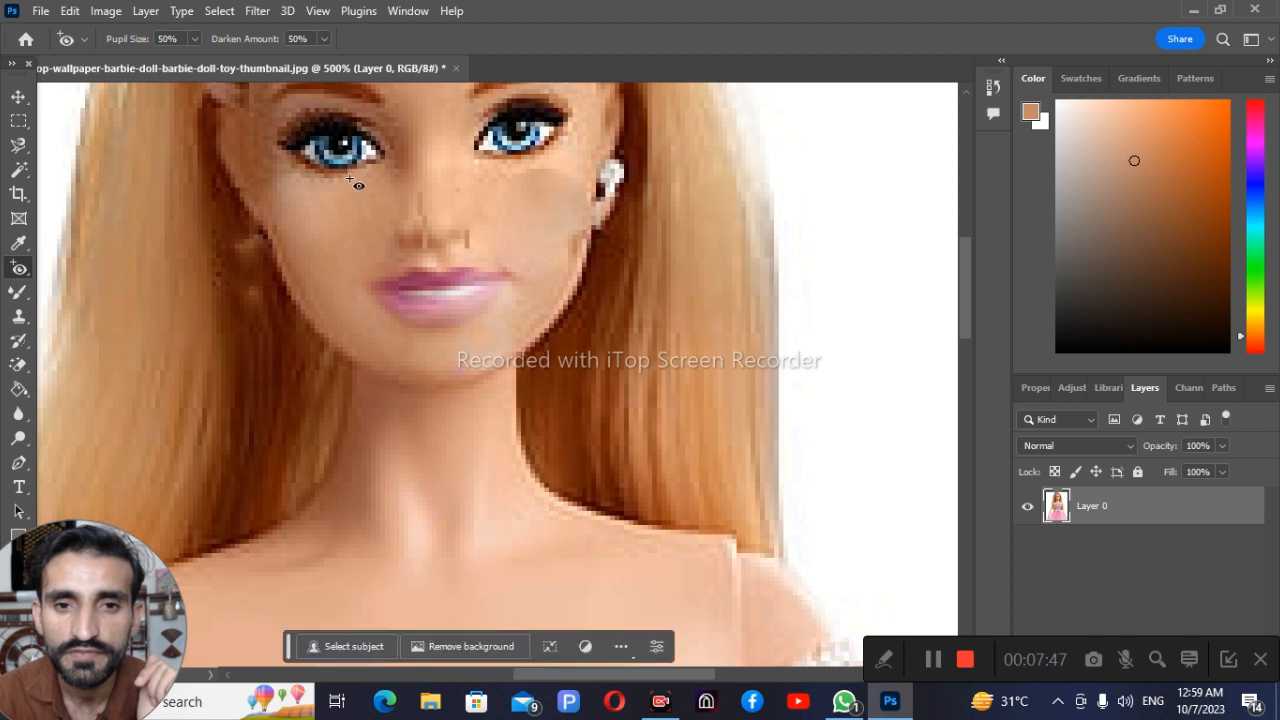
pyautogui.moveTo(321, 145)
pyautogui.mouseDown()
pyautogui.moveTo(295, 167)
pyautogui.moveTo(303, 149)
pyautogui.mouseUp()
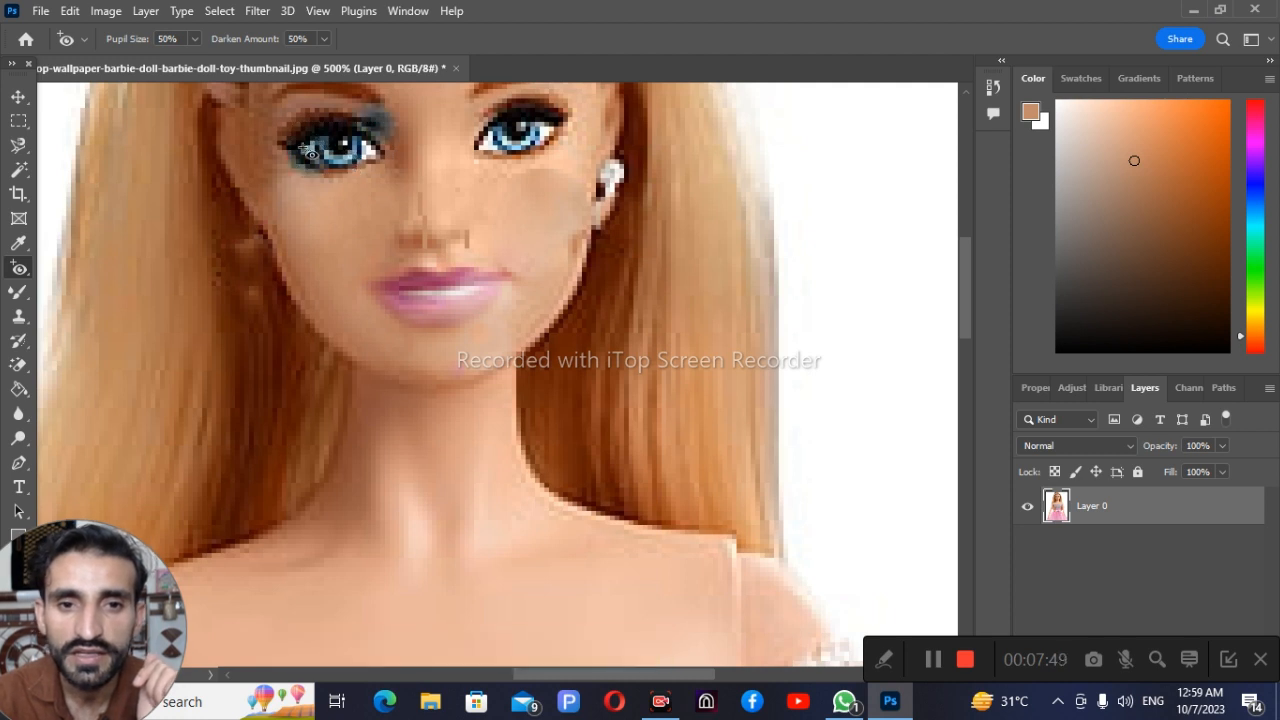
pyautogui.click(283, 118)
pyautogui.click(289, 104)
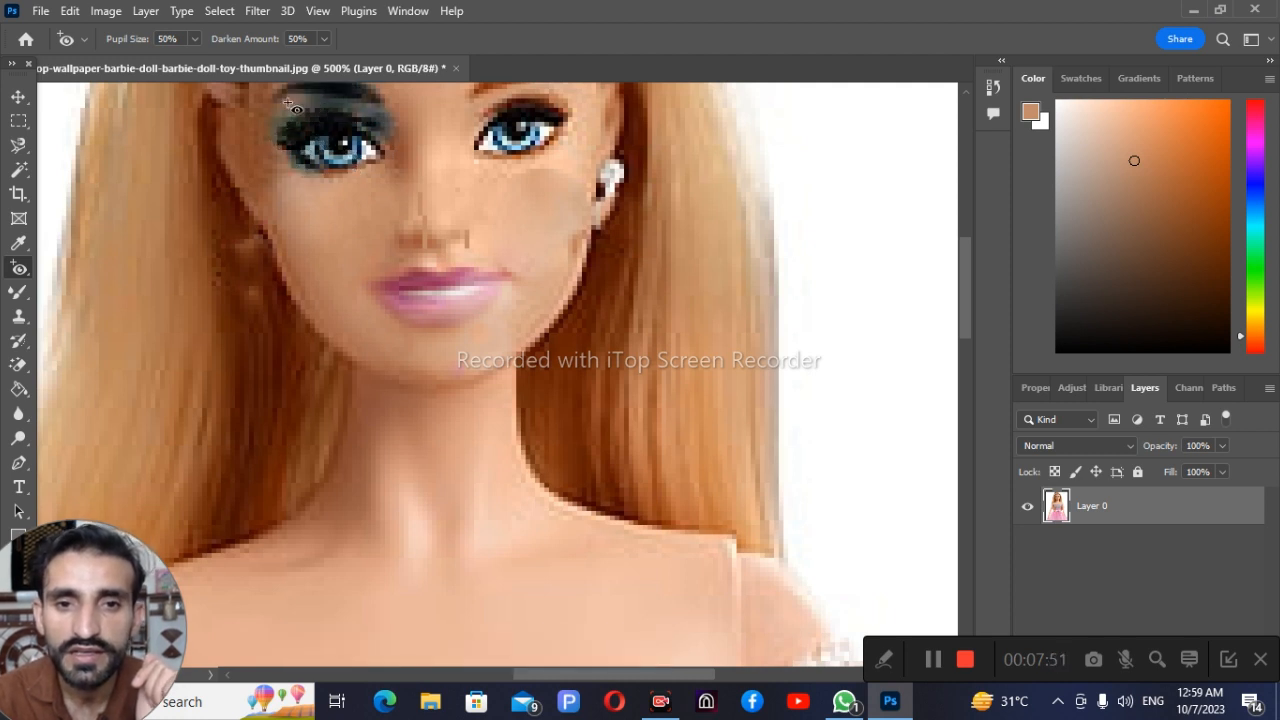
pyautogui.click(379, 126)
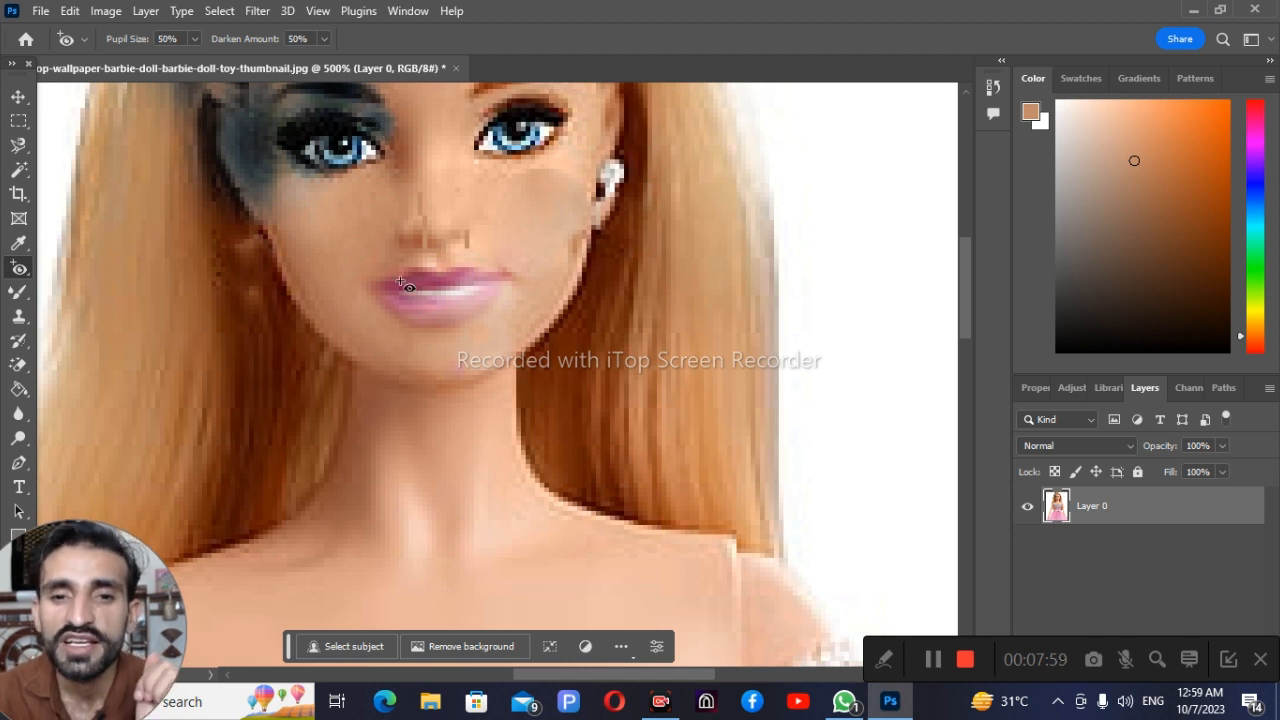
# Apply the Red Eye Tool repeatedly over the doll's lips and the area just below them
pyautogui.click(457, 299)
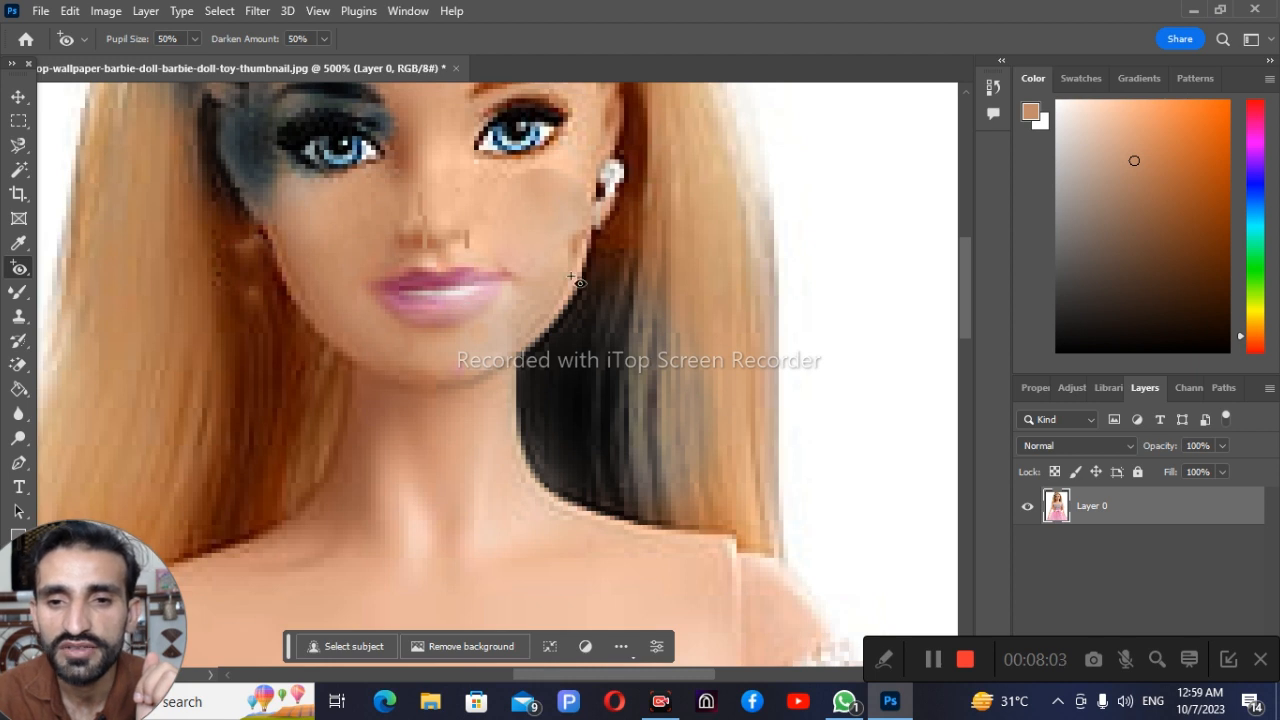
pyautogui.click(437, 277)
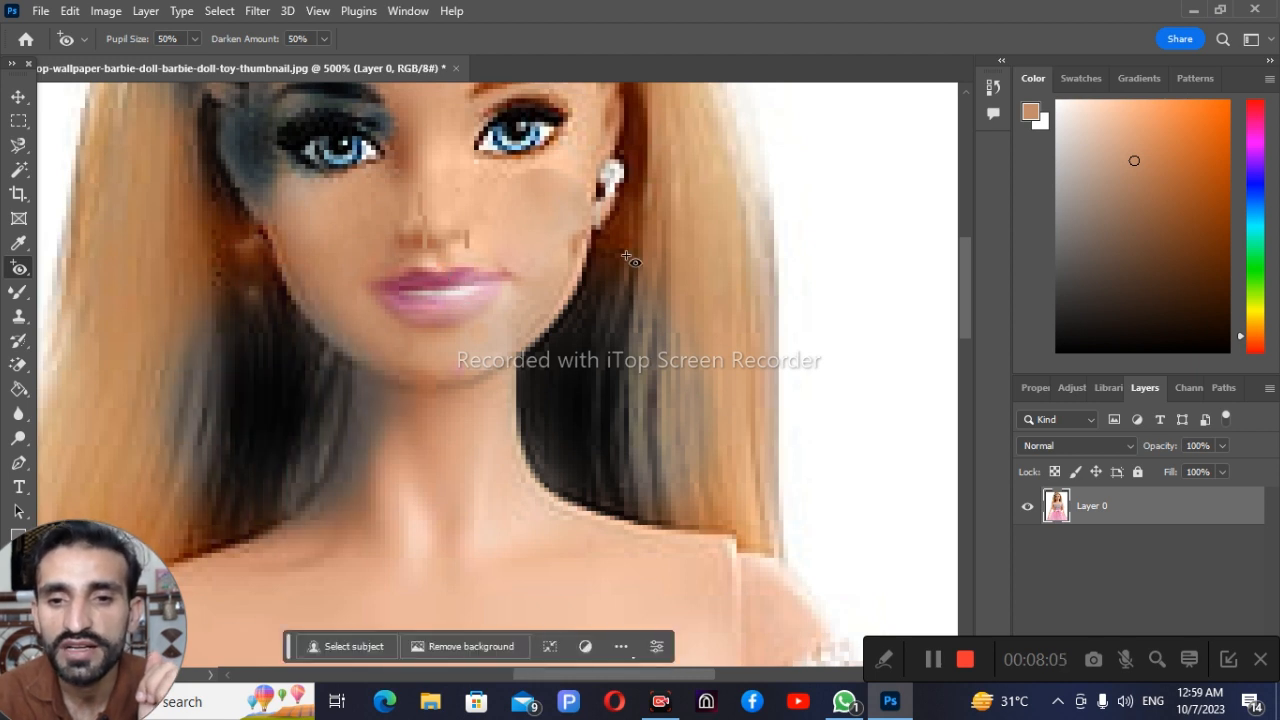
pyautogui.click(446, 279)
pyautogui.click(490, 281)
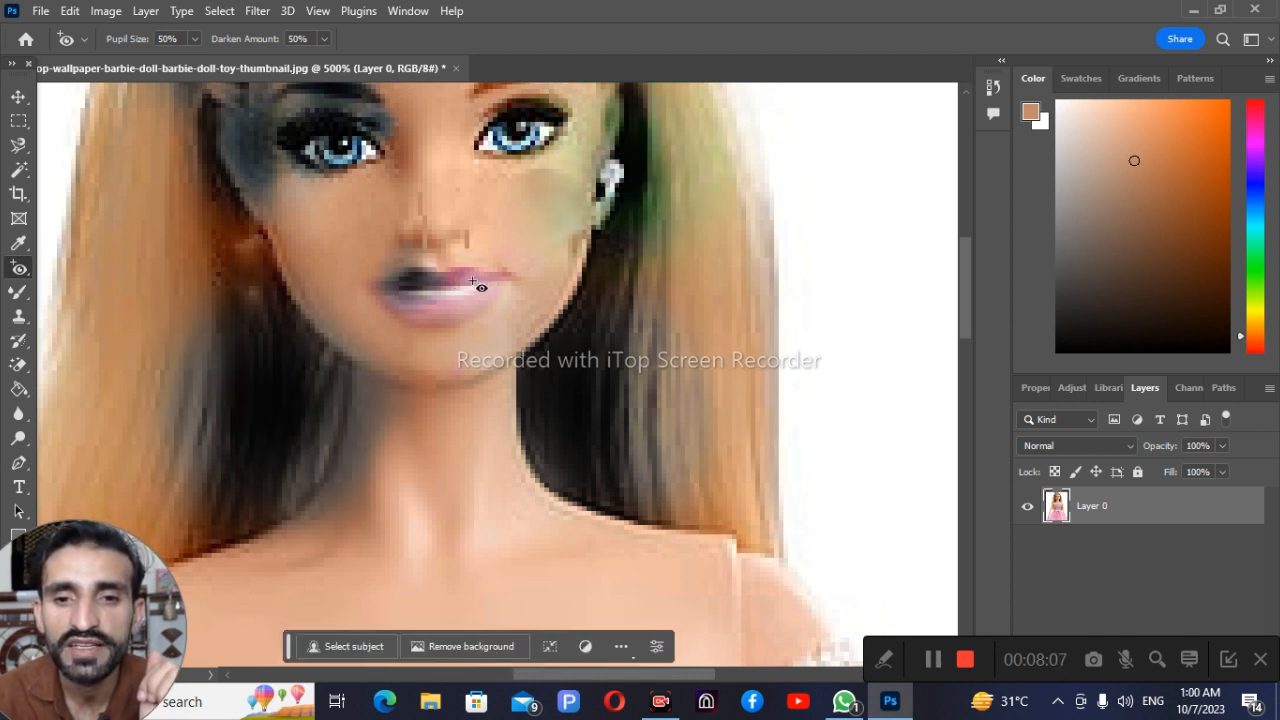
pyautogui.click(446, 302)
pyautogui.click(487, 318)
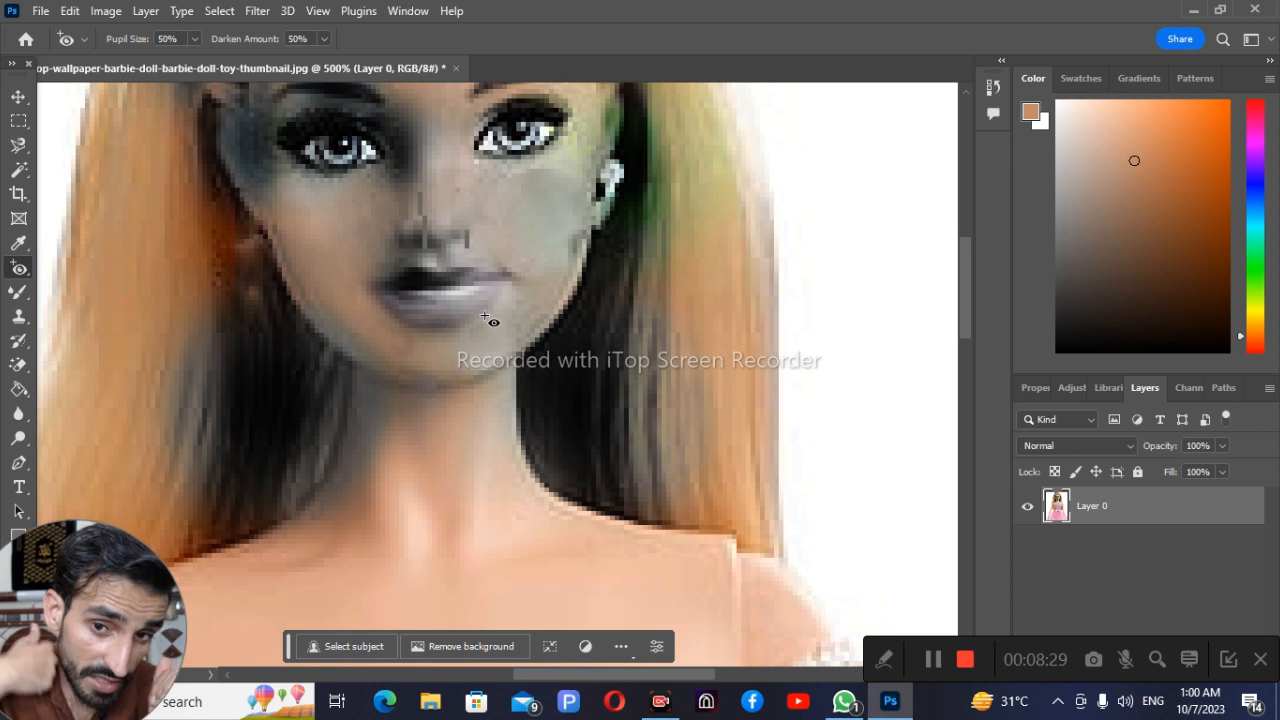
# Undo all the Red Eye Tool changes on the doll's face and hair
pyautogui.rightClick(21, 272)
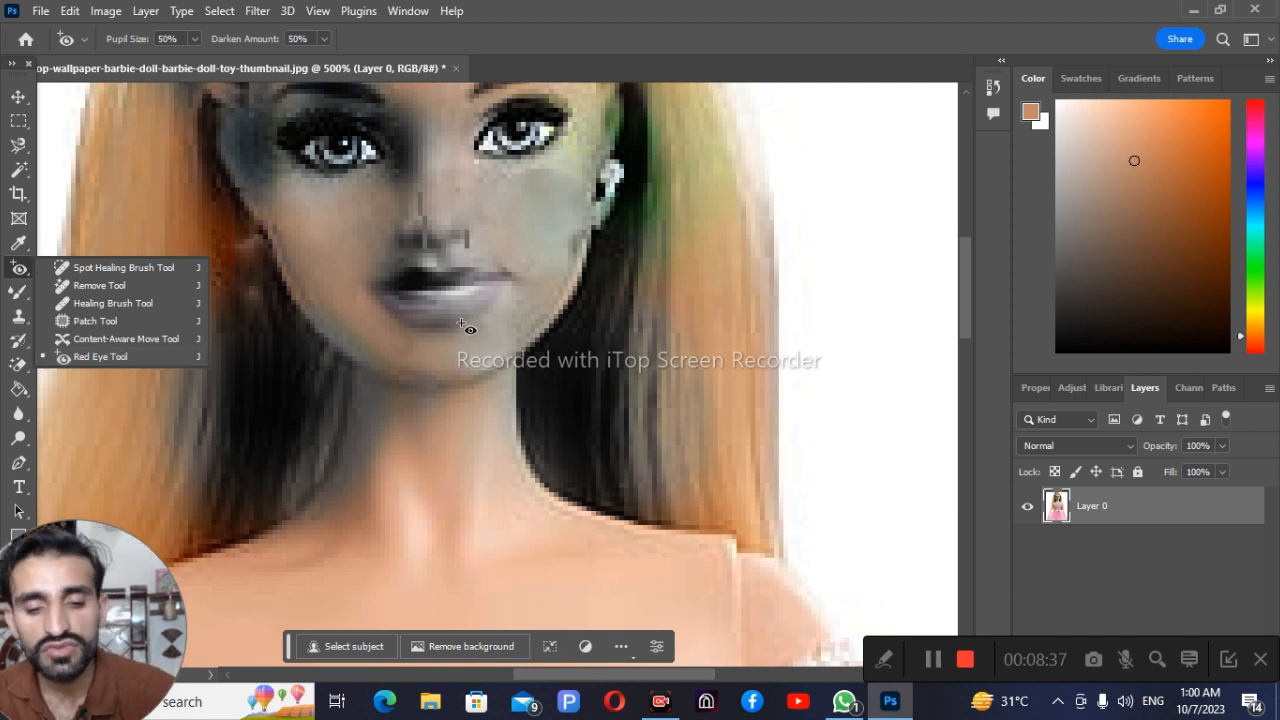
pyautogui.hotkey('ctrl', 'z')
pyautogui.hotkey('ctrl', 'z')
pyautogui.hotkey('ctrl', 'z')
pyautogui.hotkey('ctrl', 'z')
pyautogui.hotkey('ctrl', 'z')
pyautogui.hotkey('ctrl', 'z')
pyautogui.hotkey('ctrl', 'z')
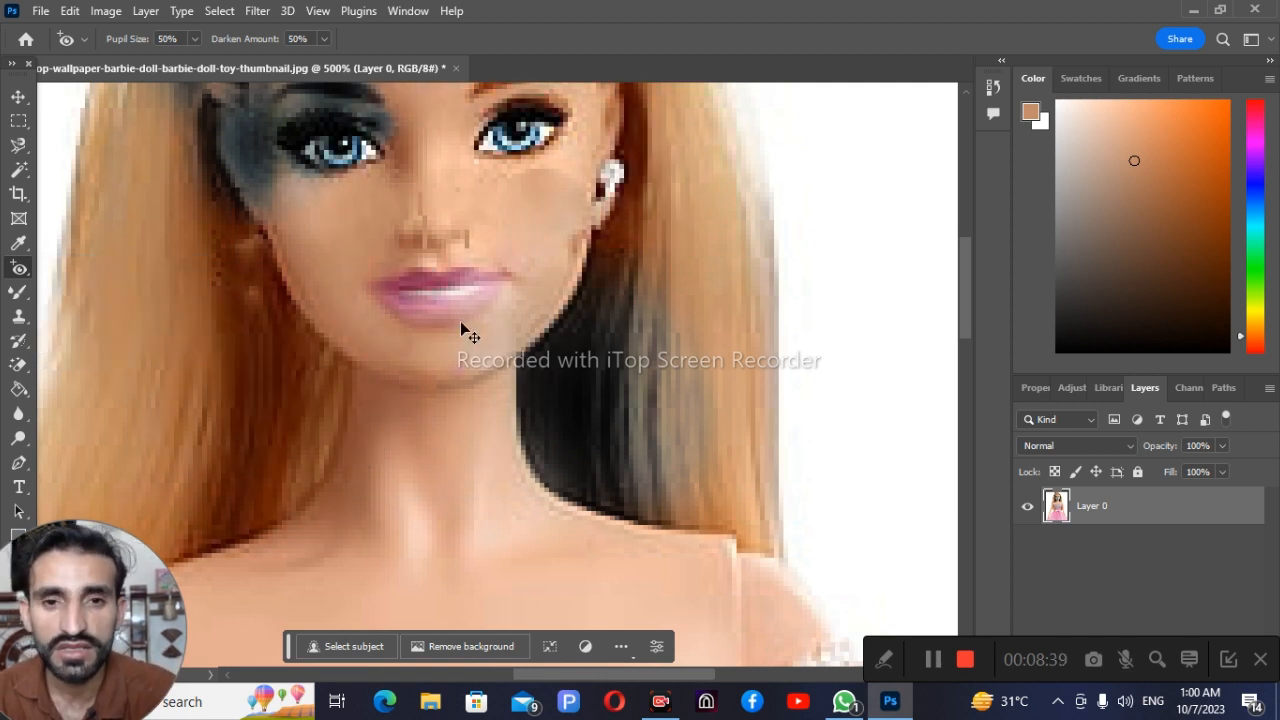
pyautogui.hotkey('ctrl', 'z')
pyautogui.hotkey('ctrl', 'z')
pyautogui.hotkey('ctrl', 'z')
pyautogui.hotkey('ctrl', 'z')
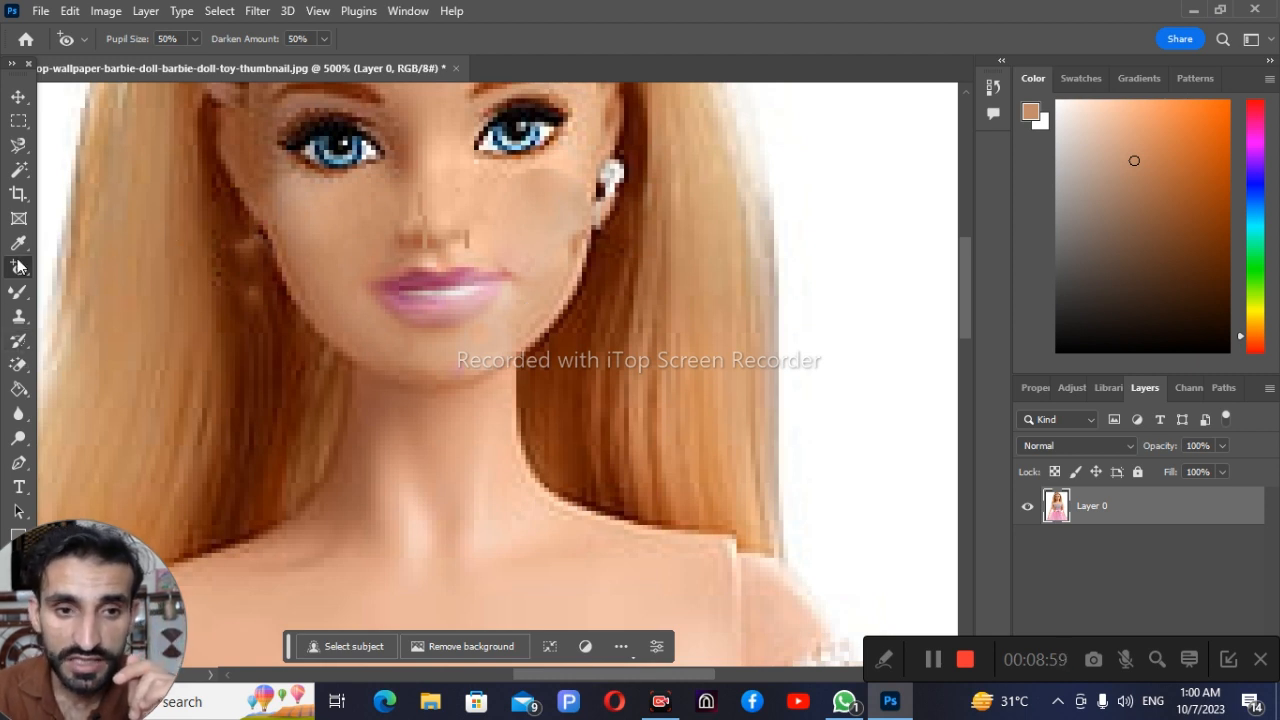
# Switch to the standard Eraser Tool and erase the doll's mouth, lower nose and part of the chin and cheek
pyautogui.scroll(-1, 23, 280)
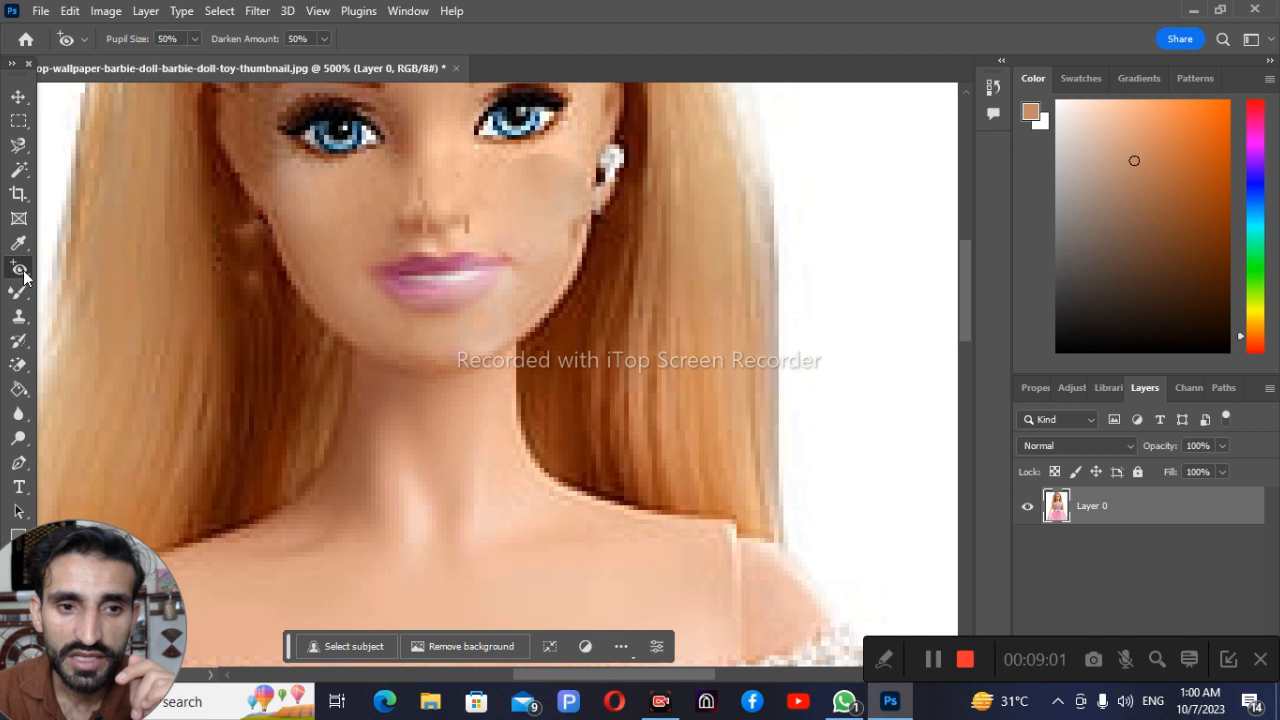
pyautogui.click(20, 370)
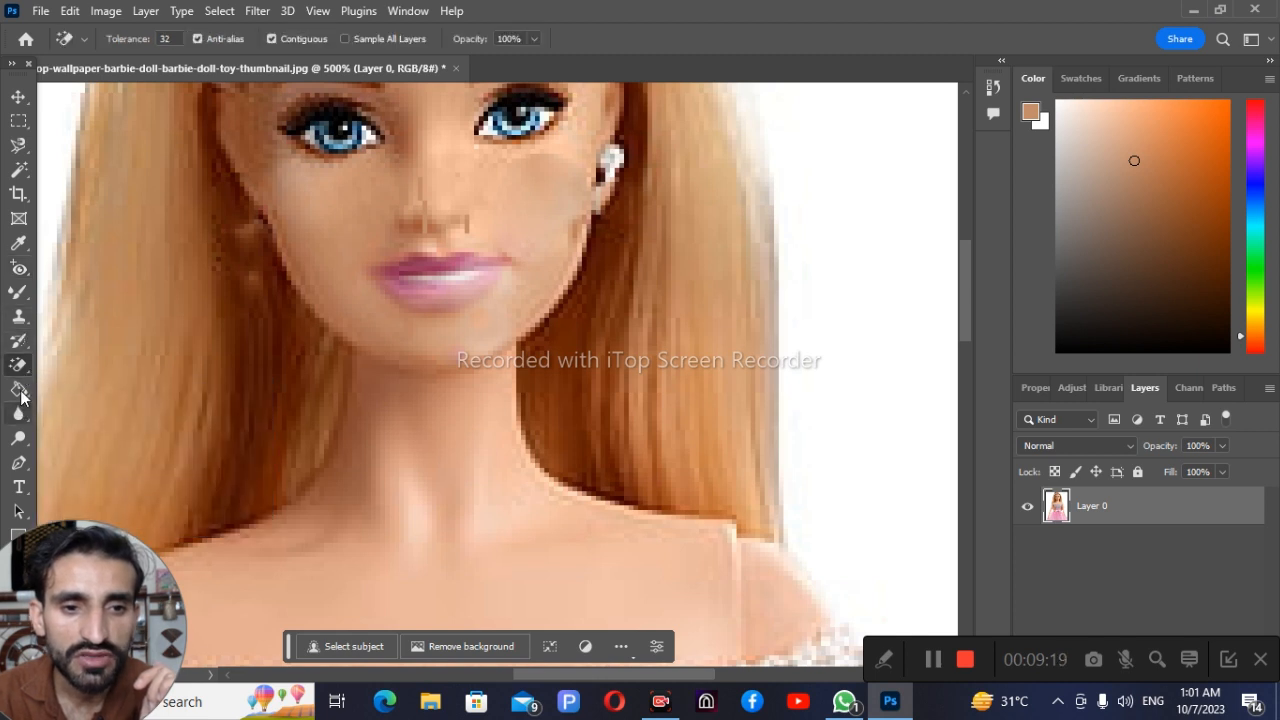
pyautogui.click(20, 392)
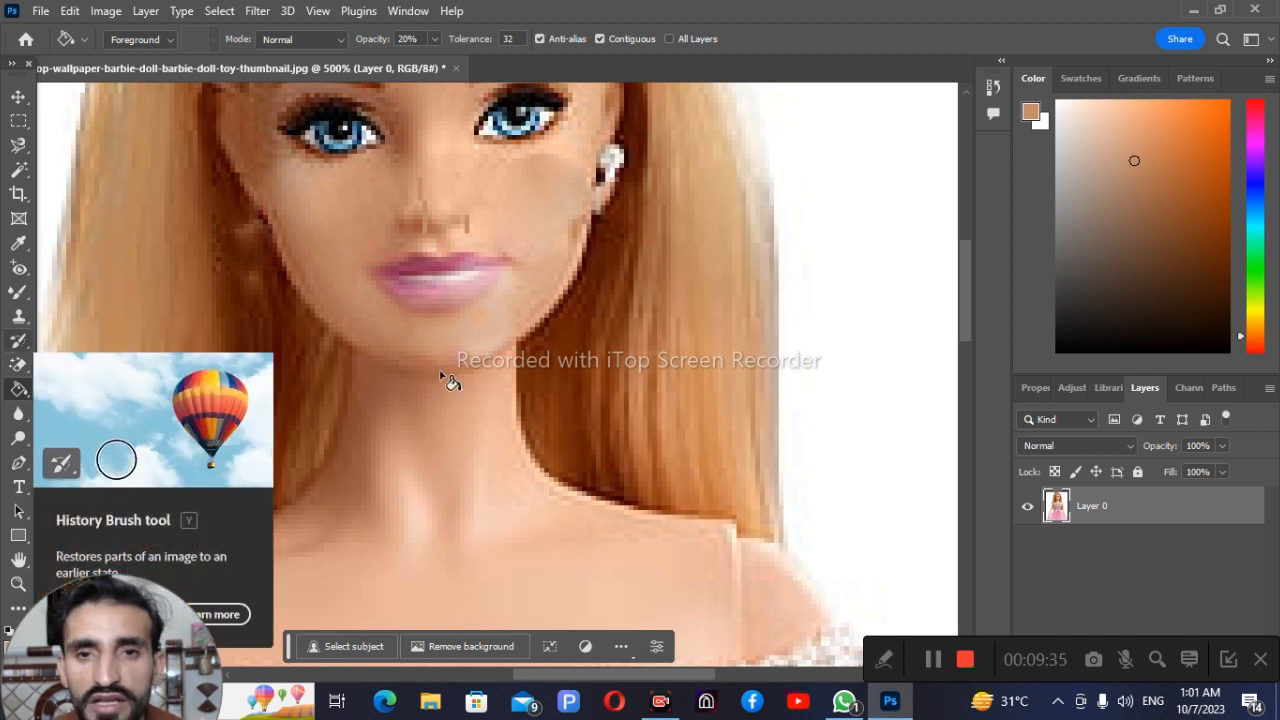
pyautogui.click(27, 376)
pyautogui.rightClick(26, 366)
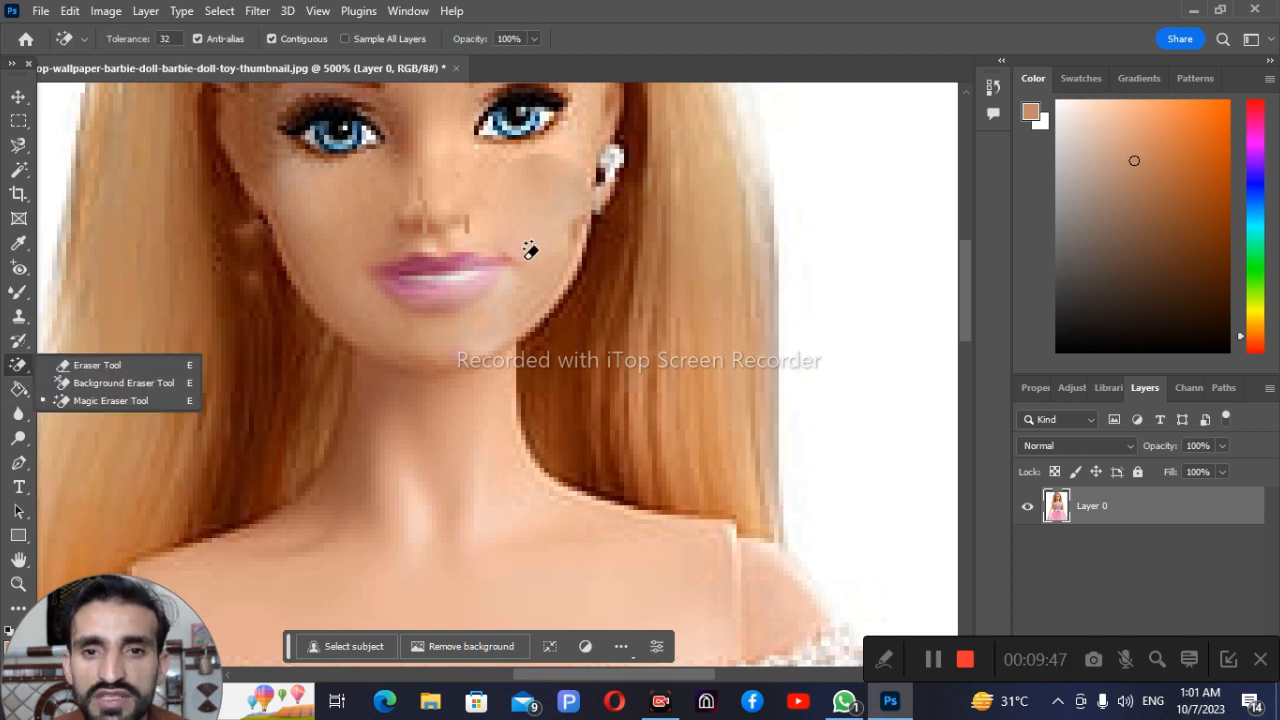
pyautogui.click(100, 365)
pyautogui.moveTo(450, 262); pyautogui.dragTo(360, 295)
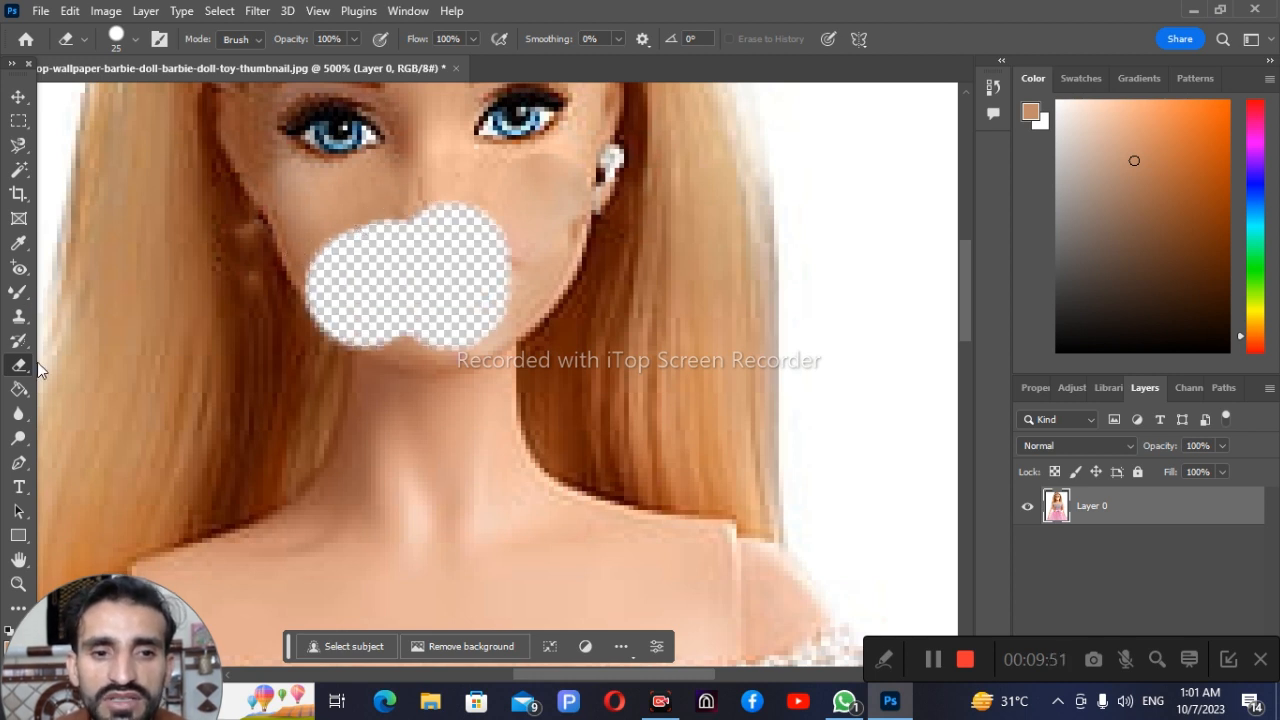
# Fill the erased mouth area with the tan foreground colour using the Paint Bucket Tool at 20% opacity
pyautogui.click(25, 394)
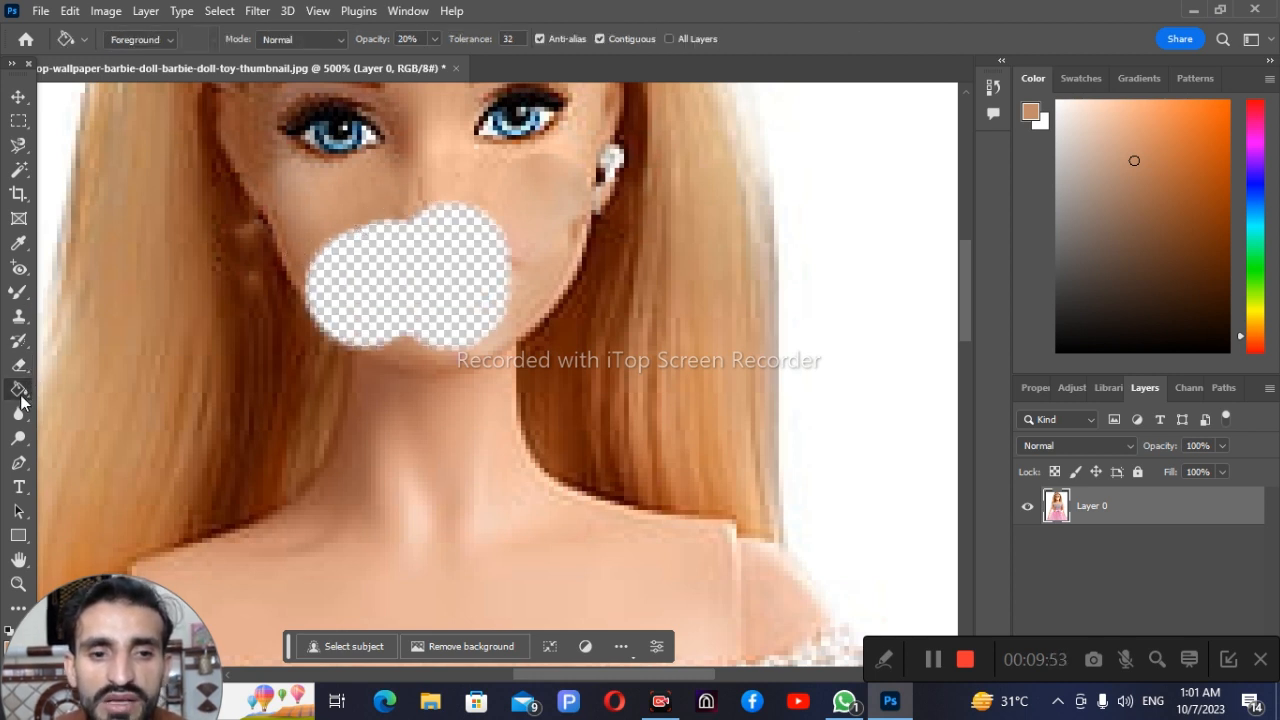
pyautogui.rightClick(20, 396)
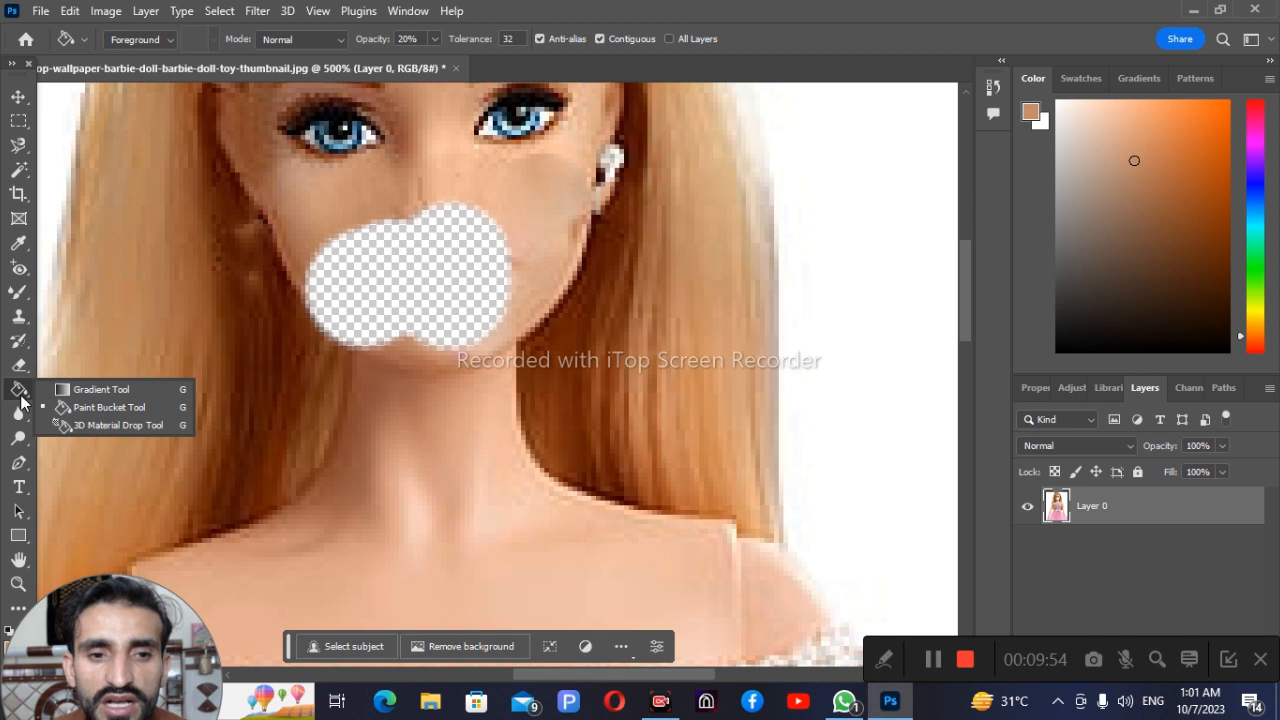
pyautogui.click(139, 409)
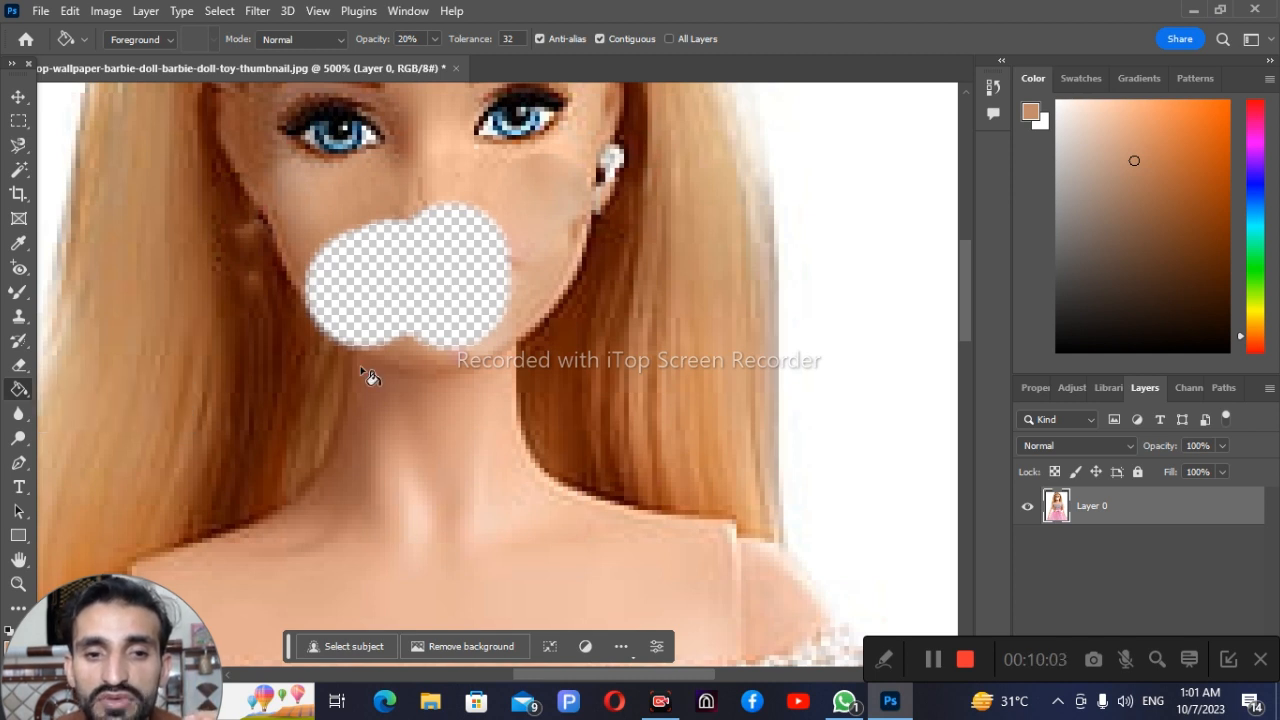
pyautogui.click(418, 285)
pyautogui.click(426, 283)
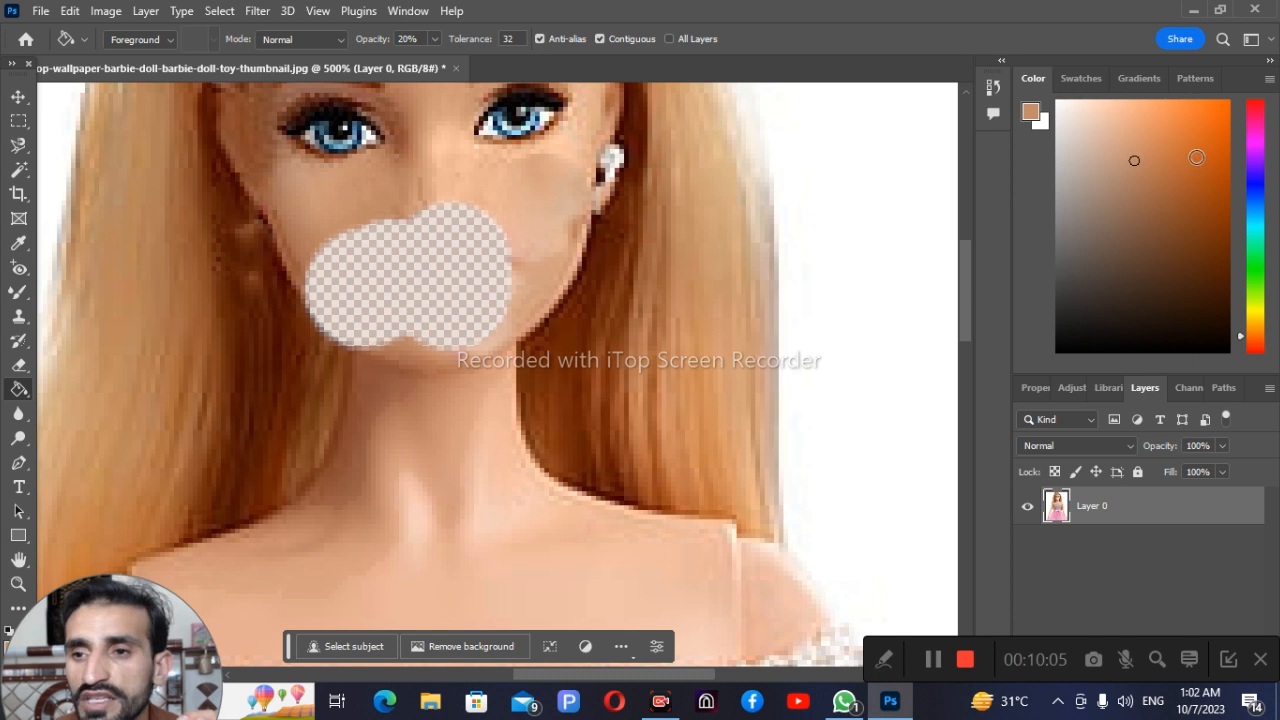
# Set the foreground colour to near black and fill the erased mouth area repeatedly until it is dark
pyautogui.click(417, 243)
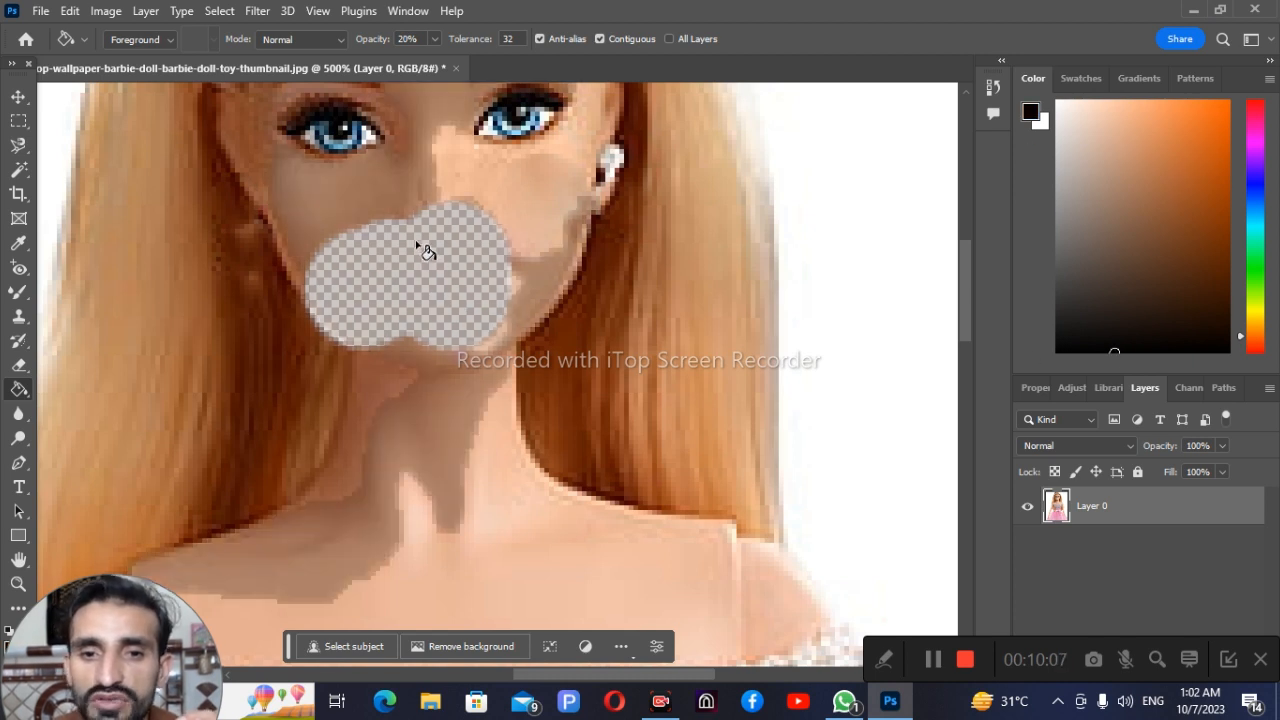
pyautogui.click(417, 243)
pyautogui.click(417, 243)
pyautogui.click(417, 242)
pyautogui.click(417, 242)
pyautogui.click(417, 242)
pyautogui.click(417, 242)
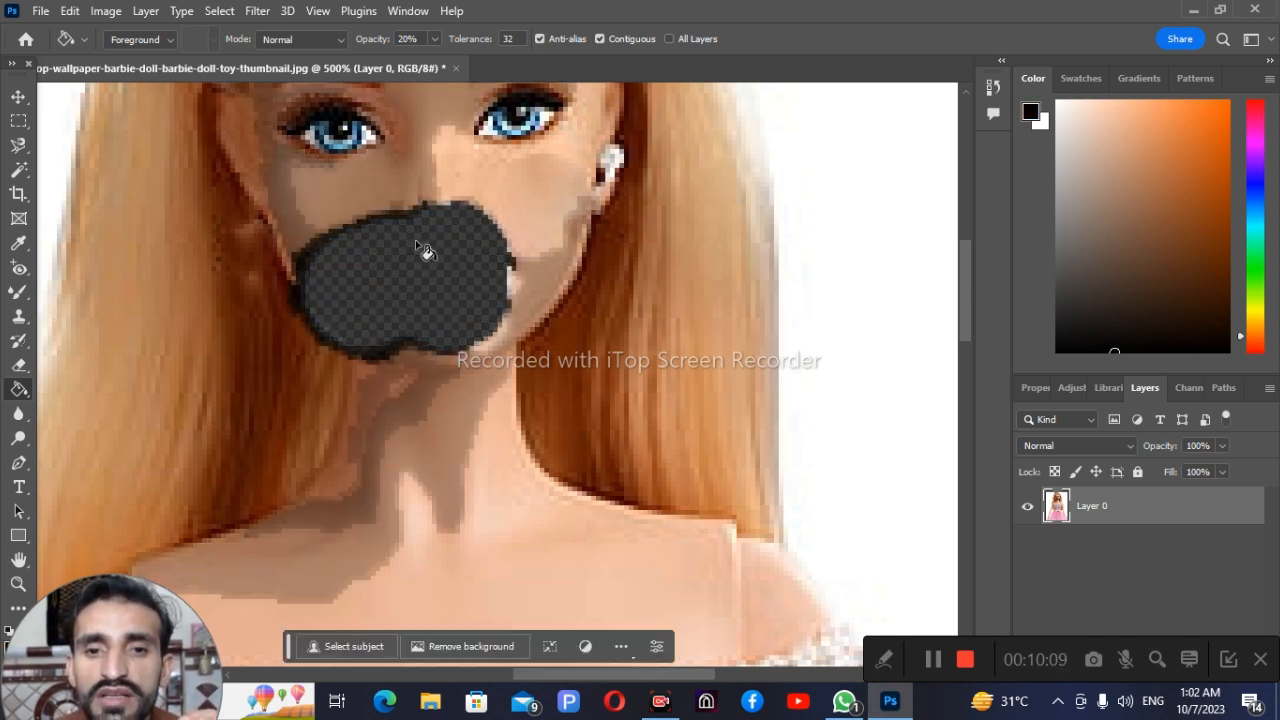
# Fill the erased mouth area several more times with the near-black foreground colour until it is almost solid black
pyautogui.click(429, 245)
pyautogui.click(419, 252)
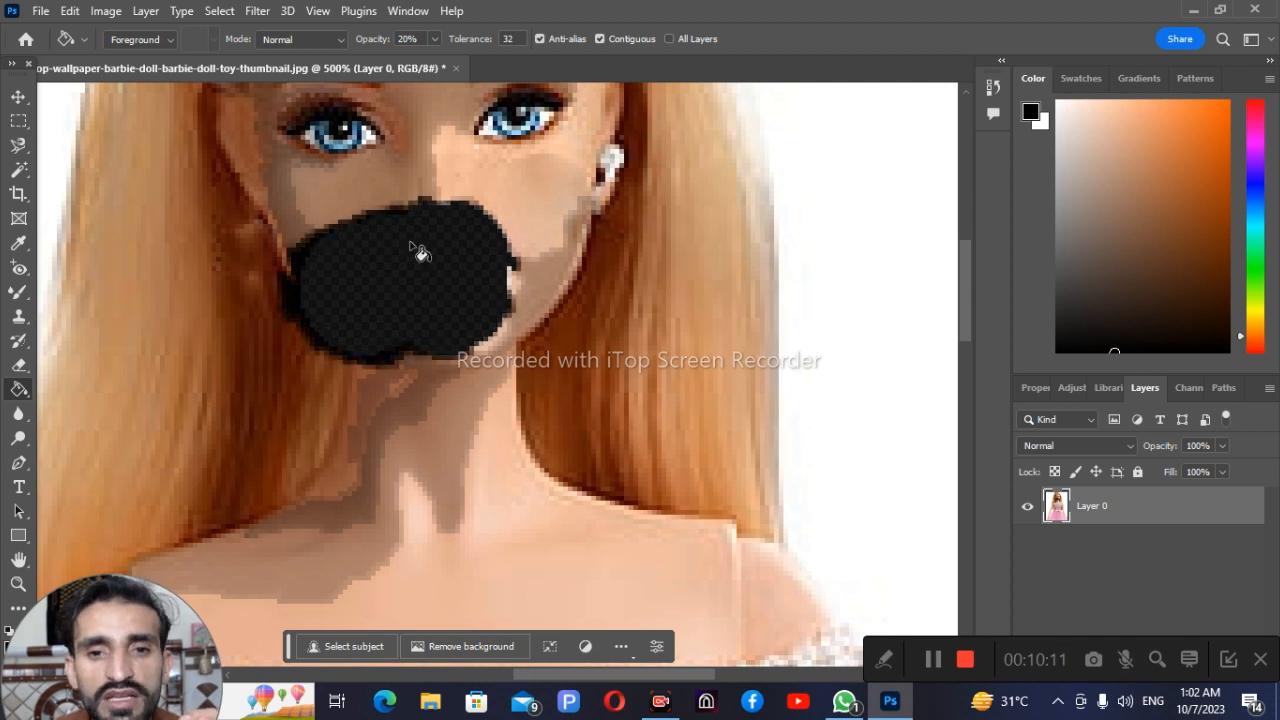
pyautogui.click(419, 252)
pyautogui.click(419, 252)
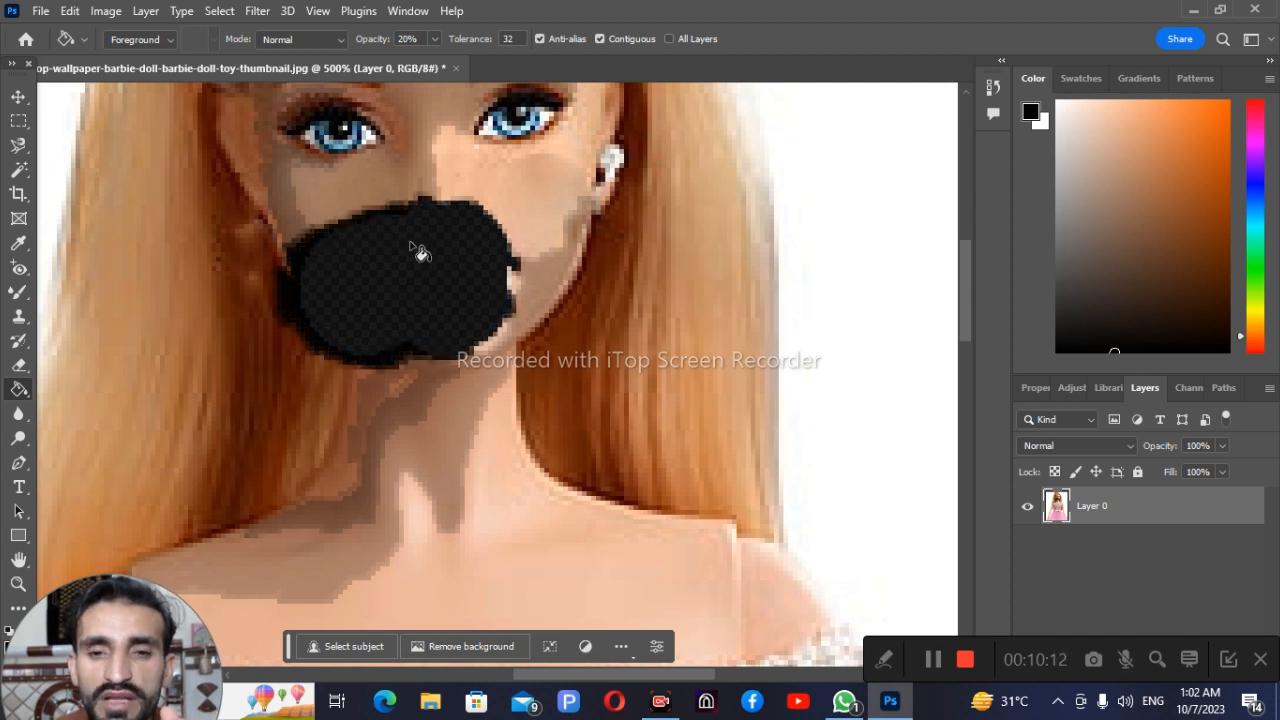
pyautogui.click(20, 121)
pyautogui.moveTo(718, 131); pyautogui.dragTo(877, 308)
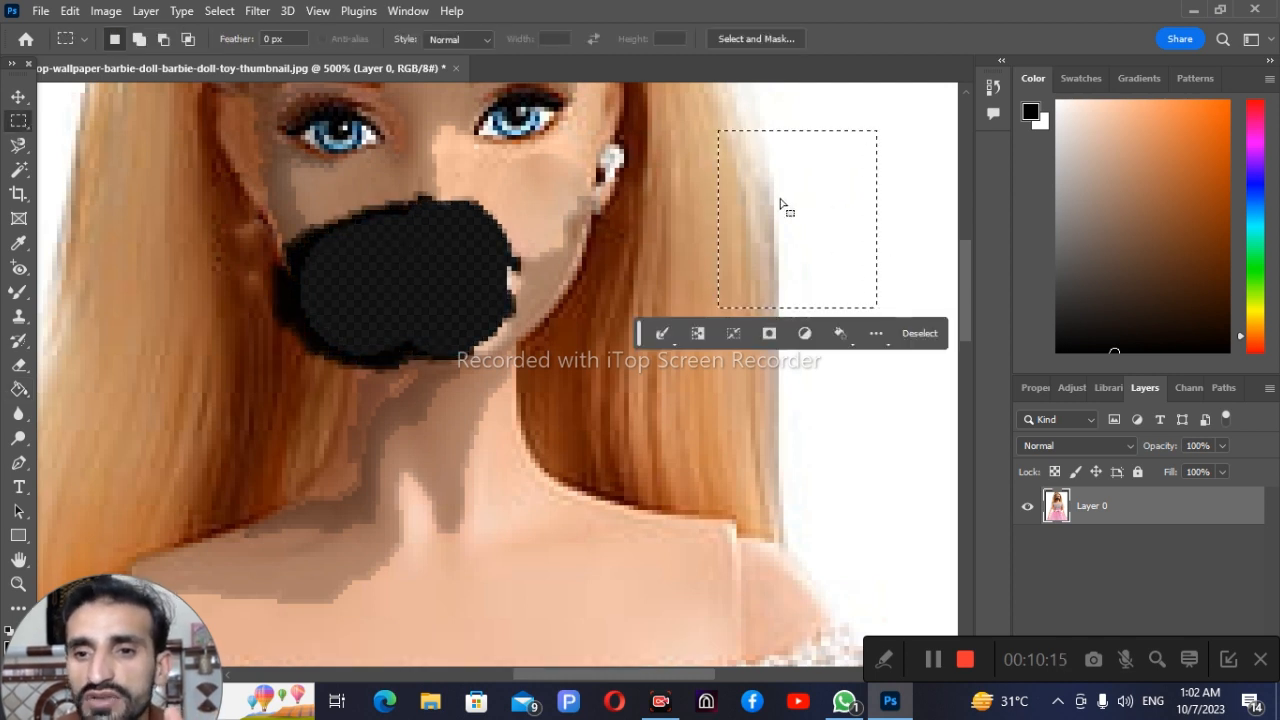
pyautogui.rightClick(744, 199)
pyautogui.click(14, 388)
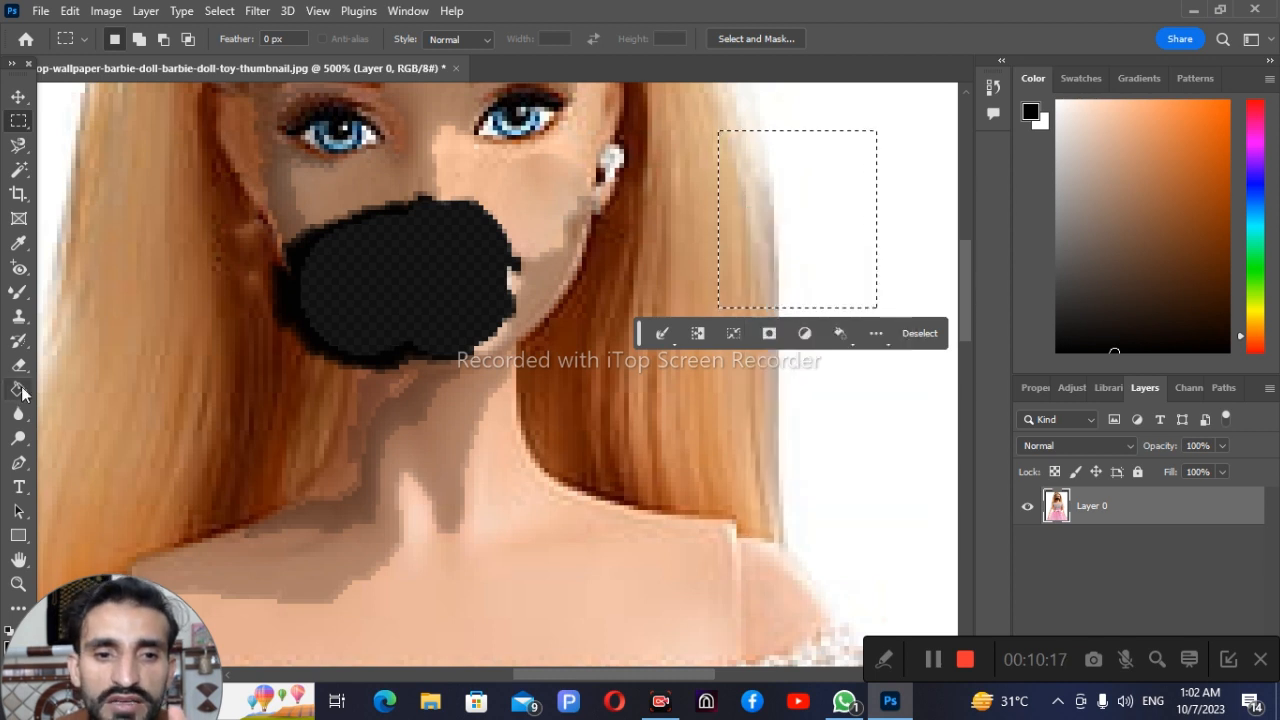
pyautogui.click(777, 251)
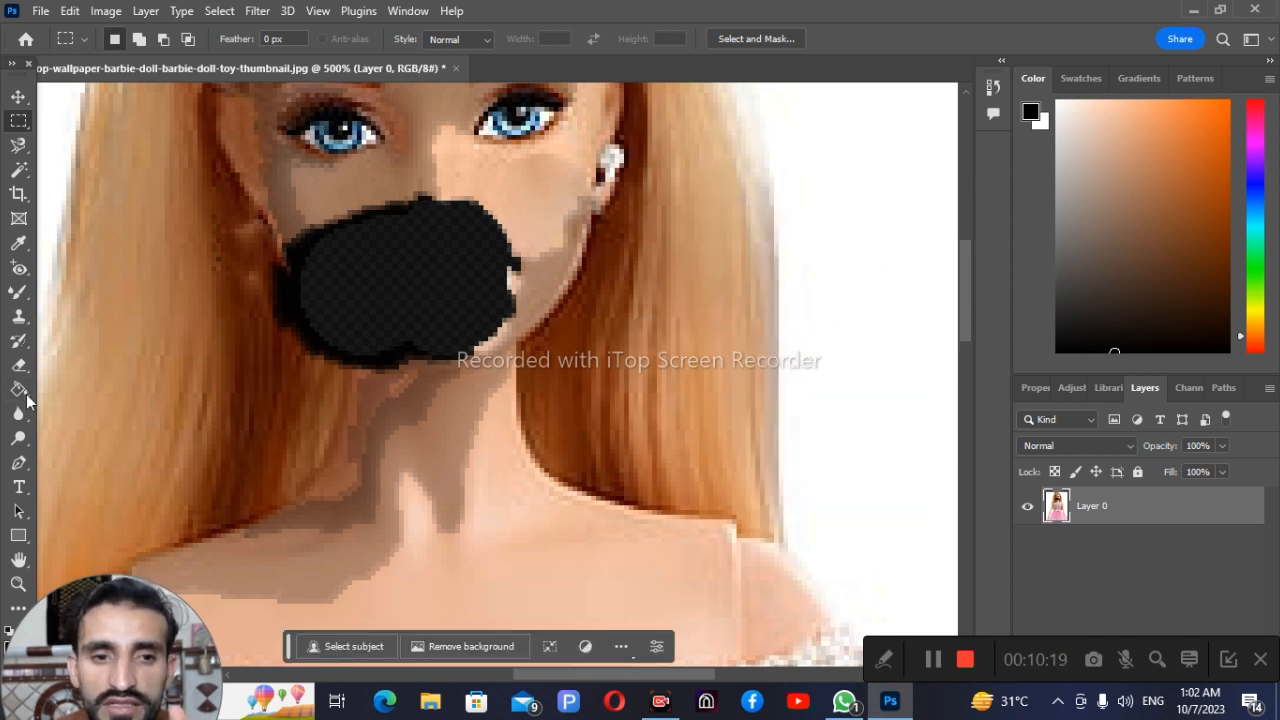
pyautogui.click(18, 391)
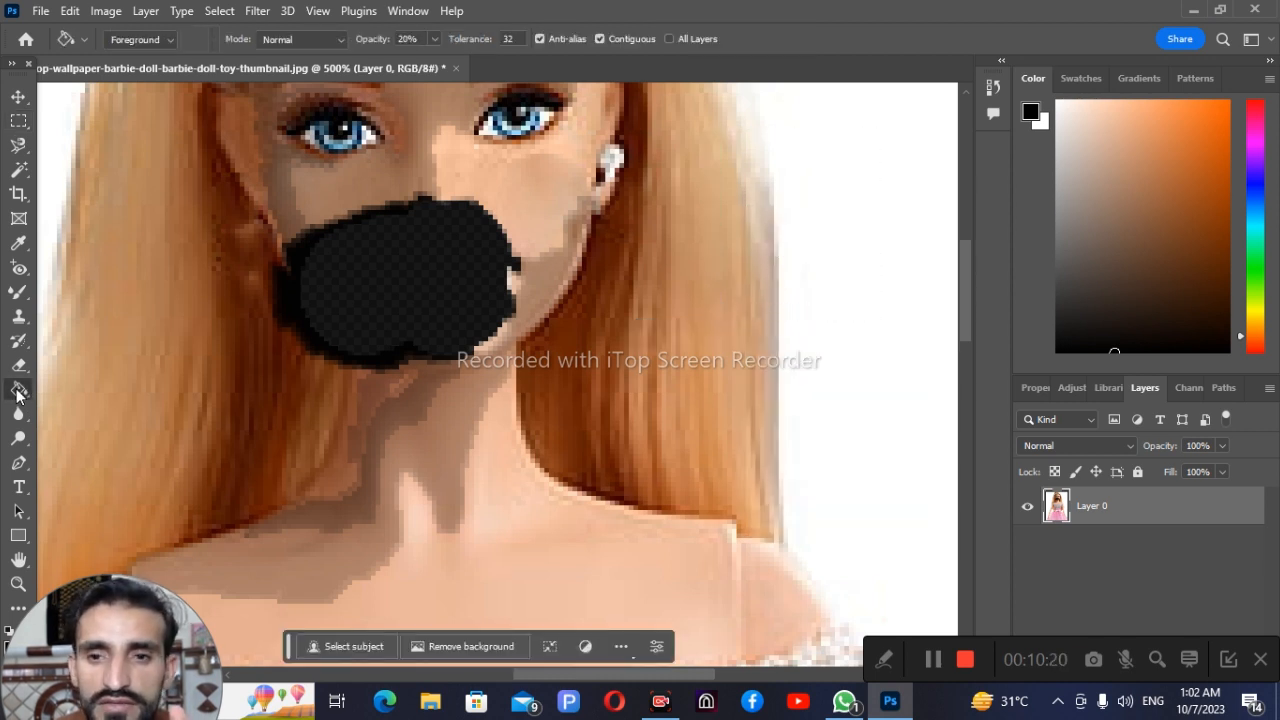
# Make a large rectangular marquee selection across the outer edge of the doll's hair and the white background beside it
pyautogui.click(22, 125)
pyautogui.moveTo(683, 164); pyautogui.dragTo(968, 442)
pyautogui.click(450, 340)
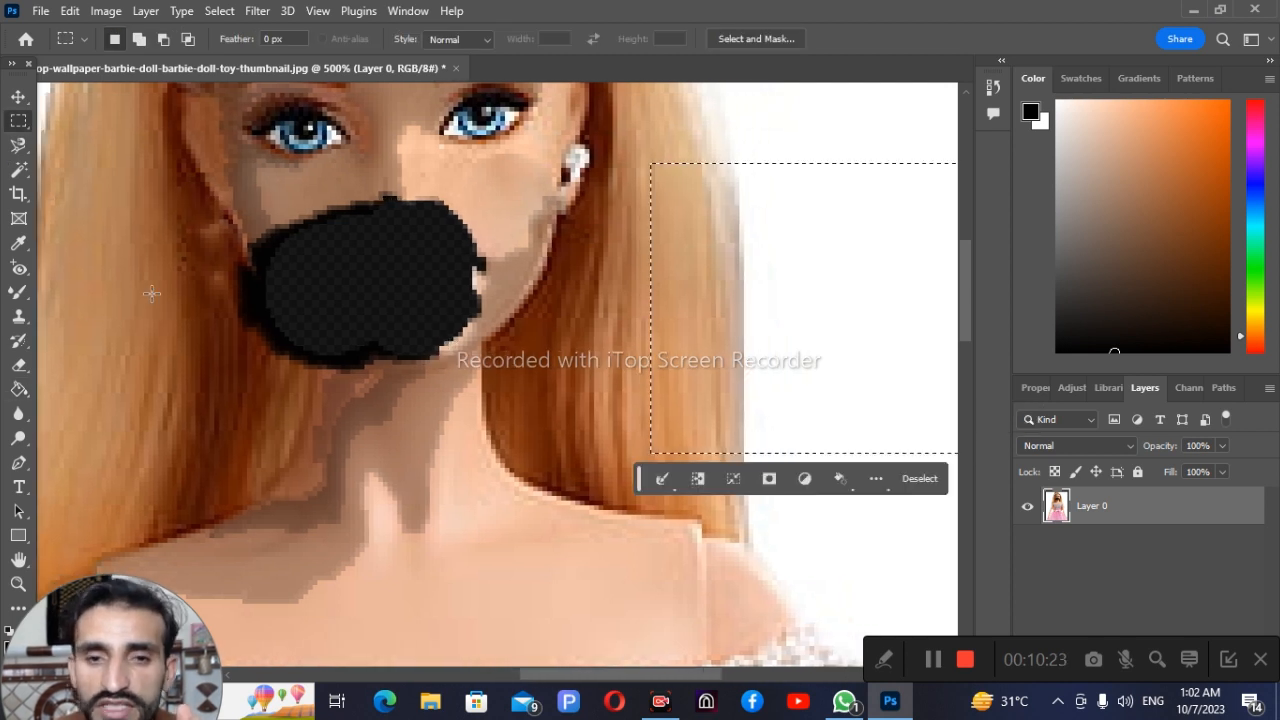
# Fill the hair and background inside the rectangular selection repeatedly with black using the Paint Bucket Tool at 20% opacity, and deselect
pyautogui.click(18, 391)
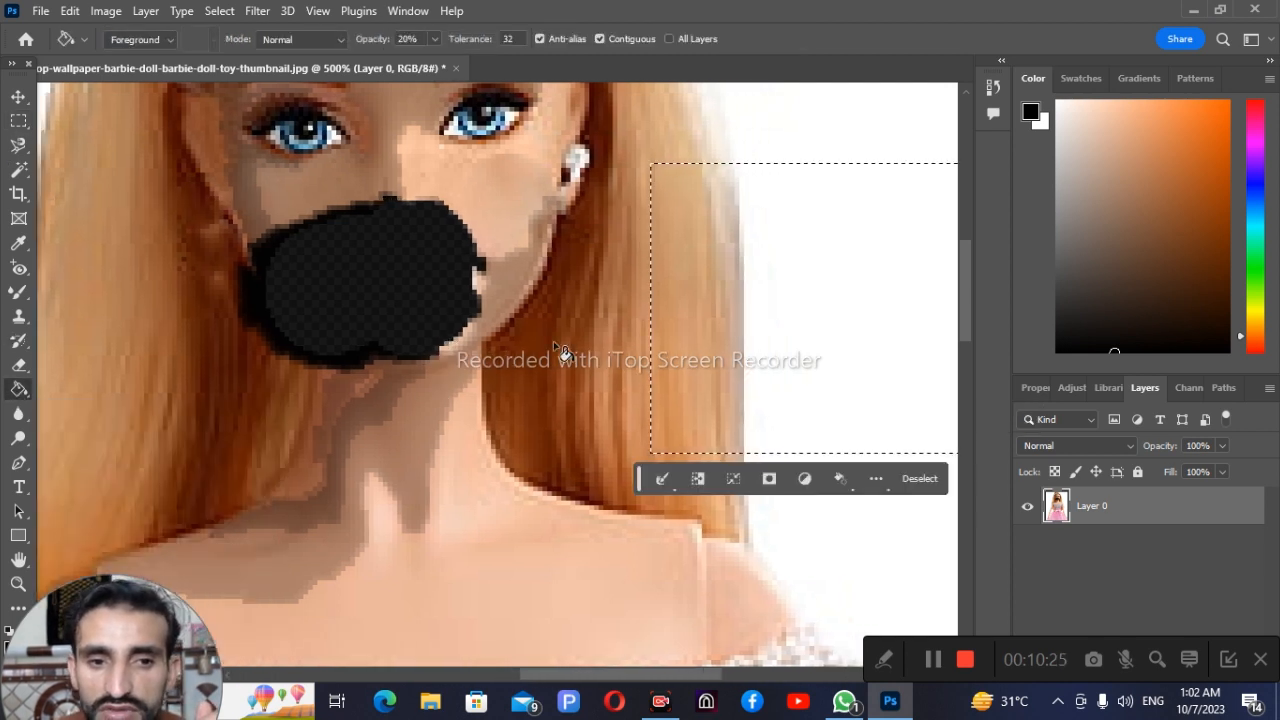
pyautogui.click(714, 252)
pyautogui.click(714, 252)
pyautogui.click(795, 250)
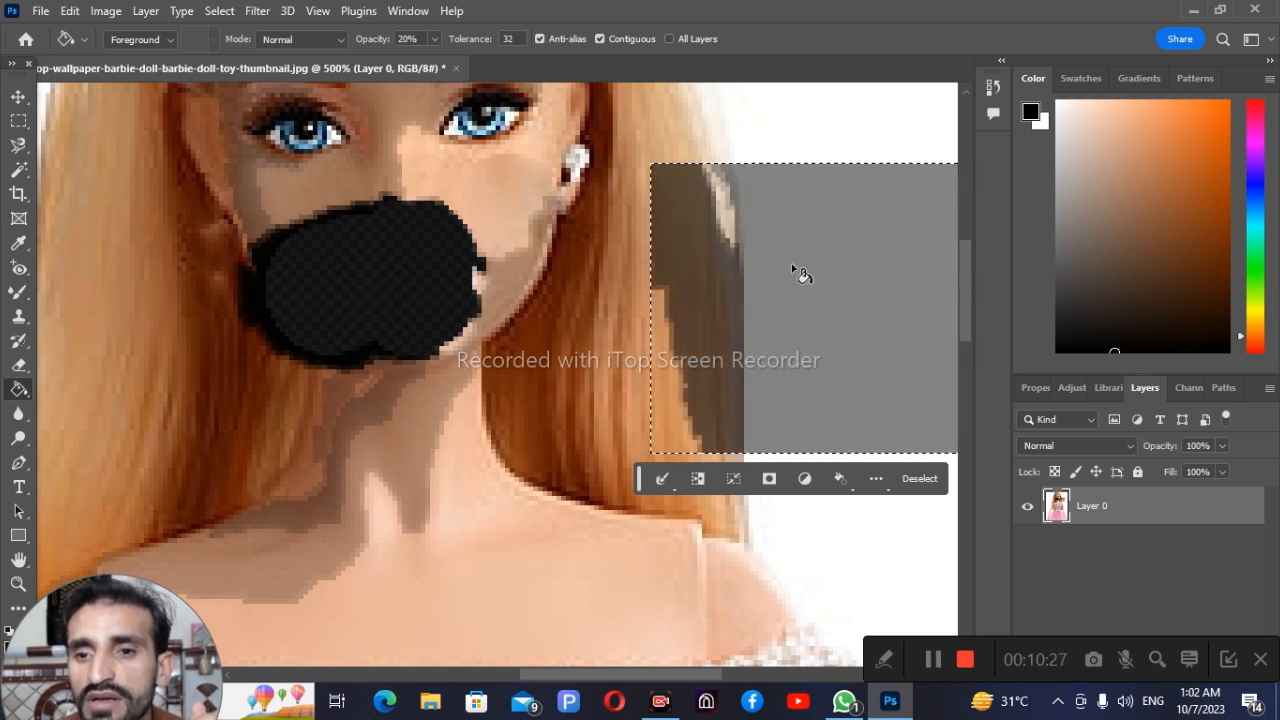
pyautogui.click(792, 265)
pyautogui.click(779, 236)
pyautogui.click(776, 238)
pyautogui.click(750, 280)
pyautogui.click(711, 320)
pyautogui.click(700, 335)
pyautogui.click(662, 361)
pyautogui.click(654, 379)
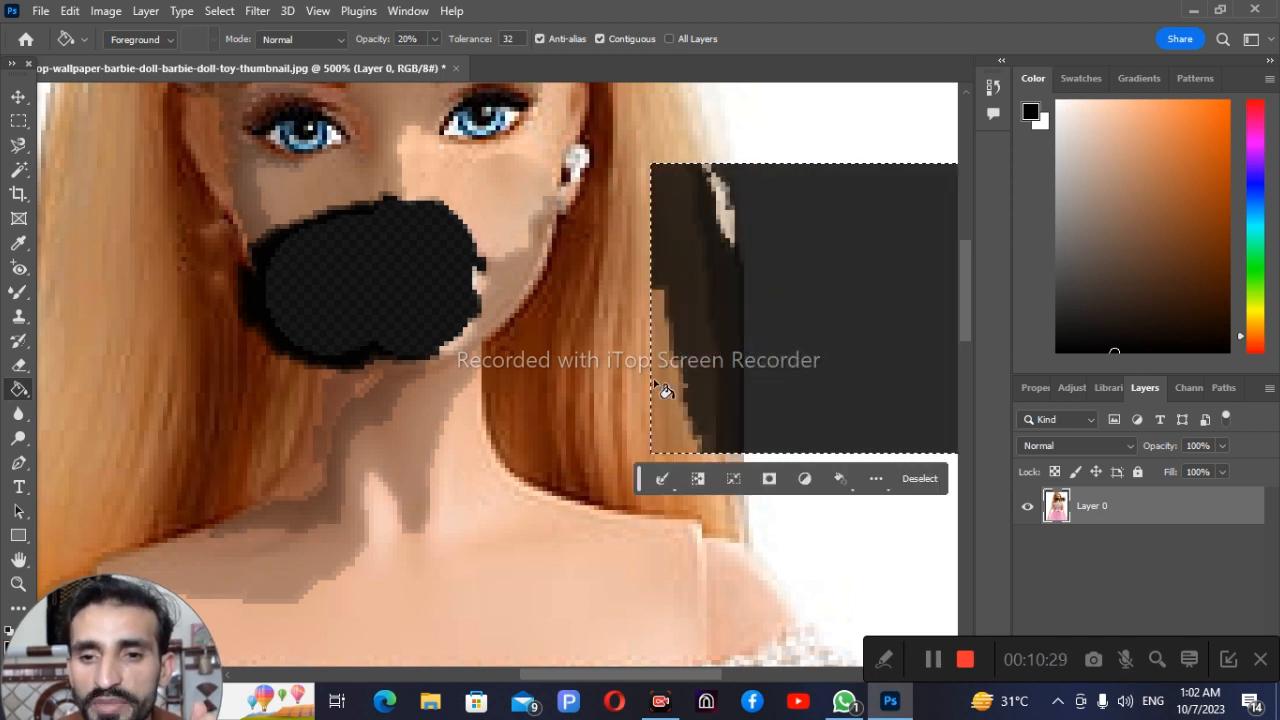
pyautogui.click(655, 382)
pyautogui.click(667, 358)
pyautogui.click(674, 340)
pyautogui.click(704, 248)
pyautogui.click(716, 212)
pyautogui.click(740, 198)
pyautogui.click(774, 246)
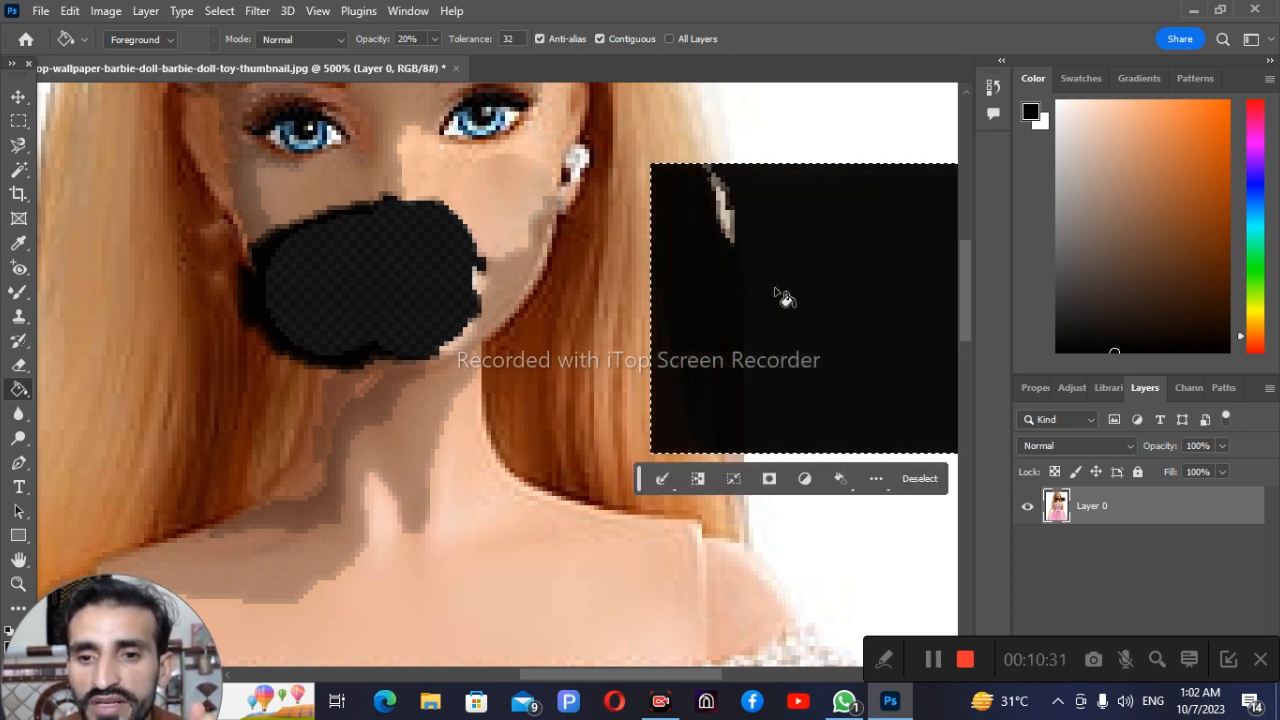
pyautogui.click(691, 320)
pyautogui.click(824, 270)
pyautogui.click(722, 217)
pyautogui.click(711, 184)
pyautogui.click(718, 212)
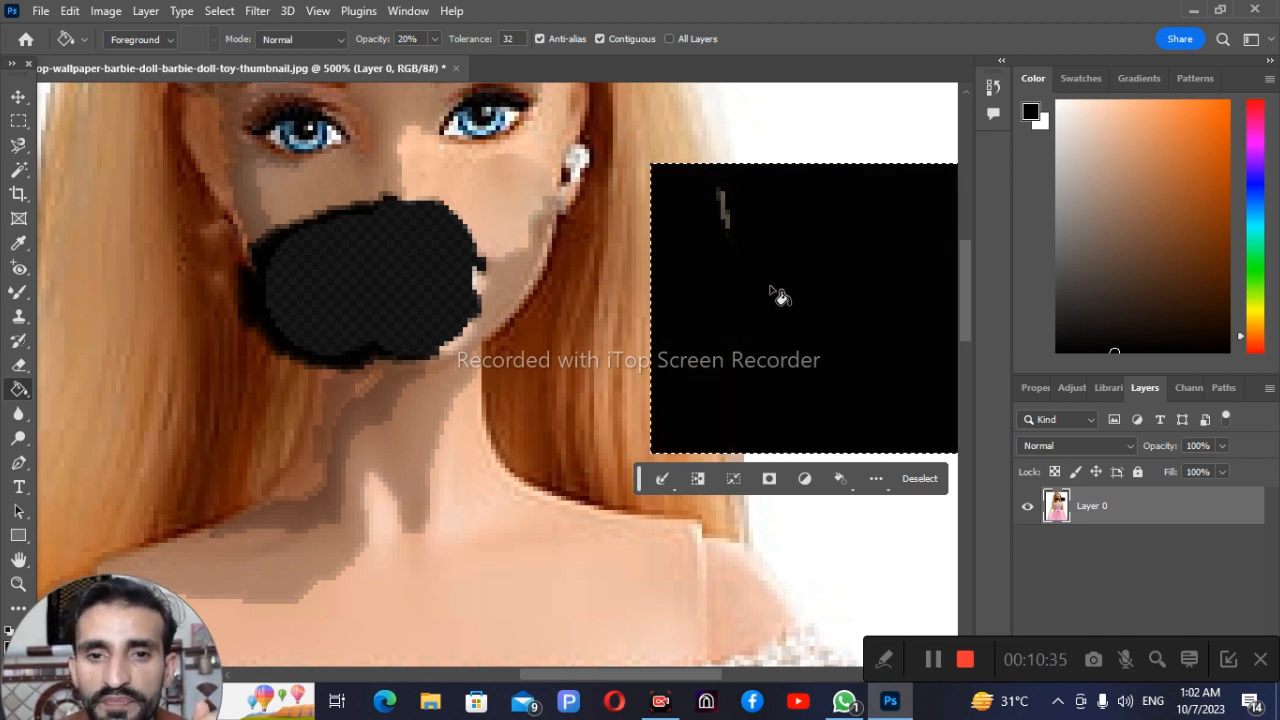
pyautogui.hotkey('ctrl', 'd')
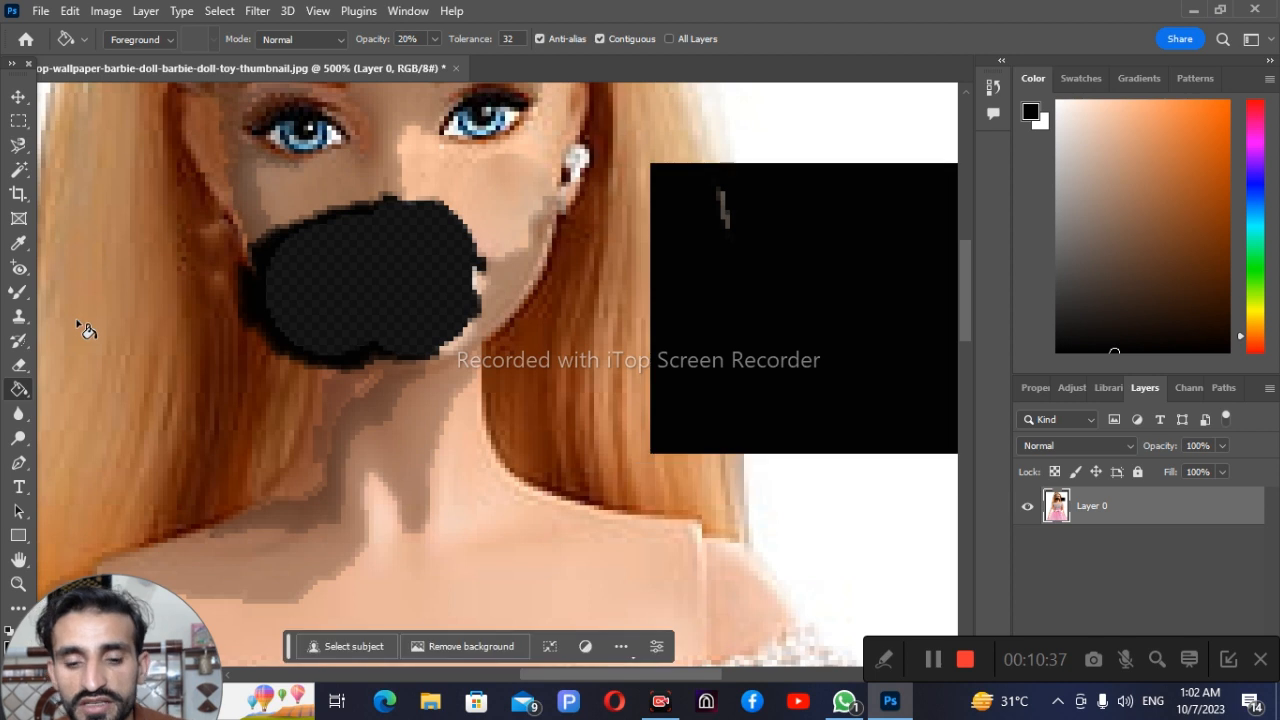
# Undo the deselection and the latest black fills in the rectangle beside the hair
pyautogui.hotkey('ctrl', 'z')
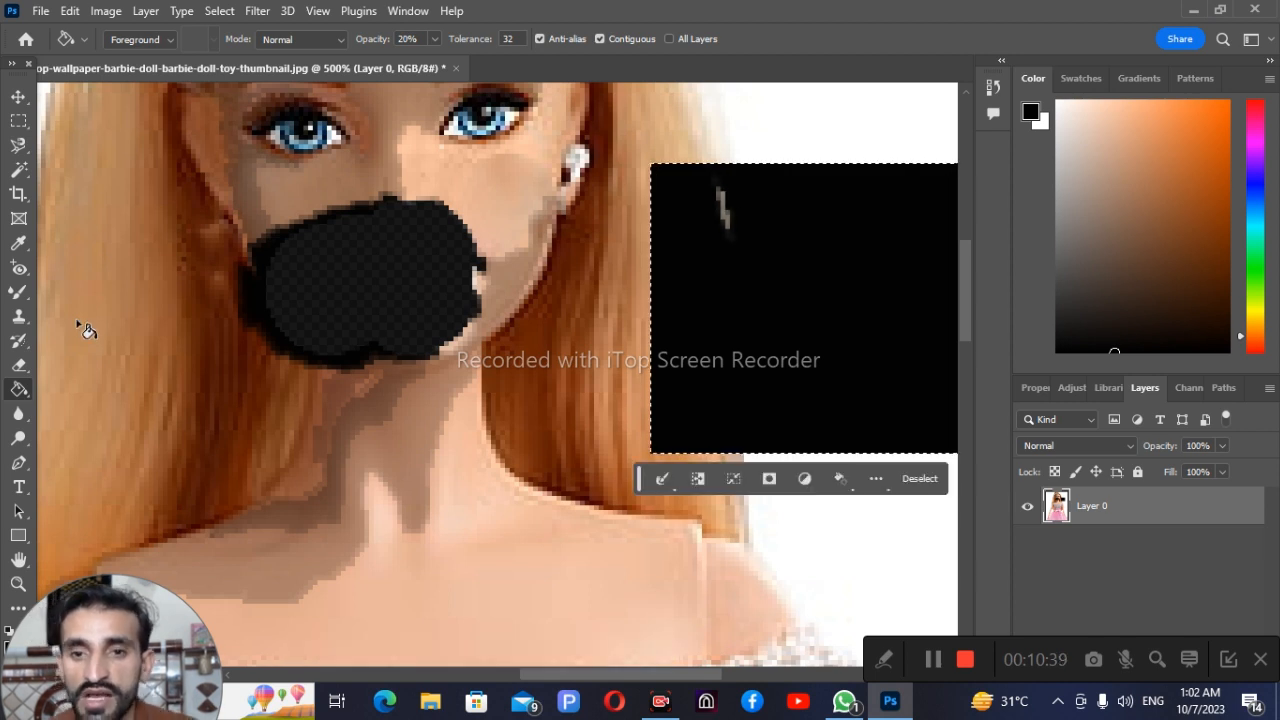